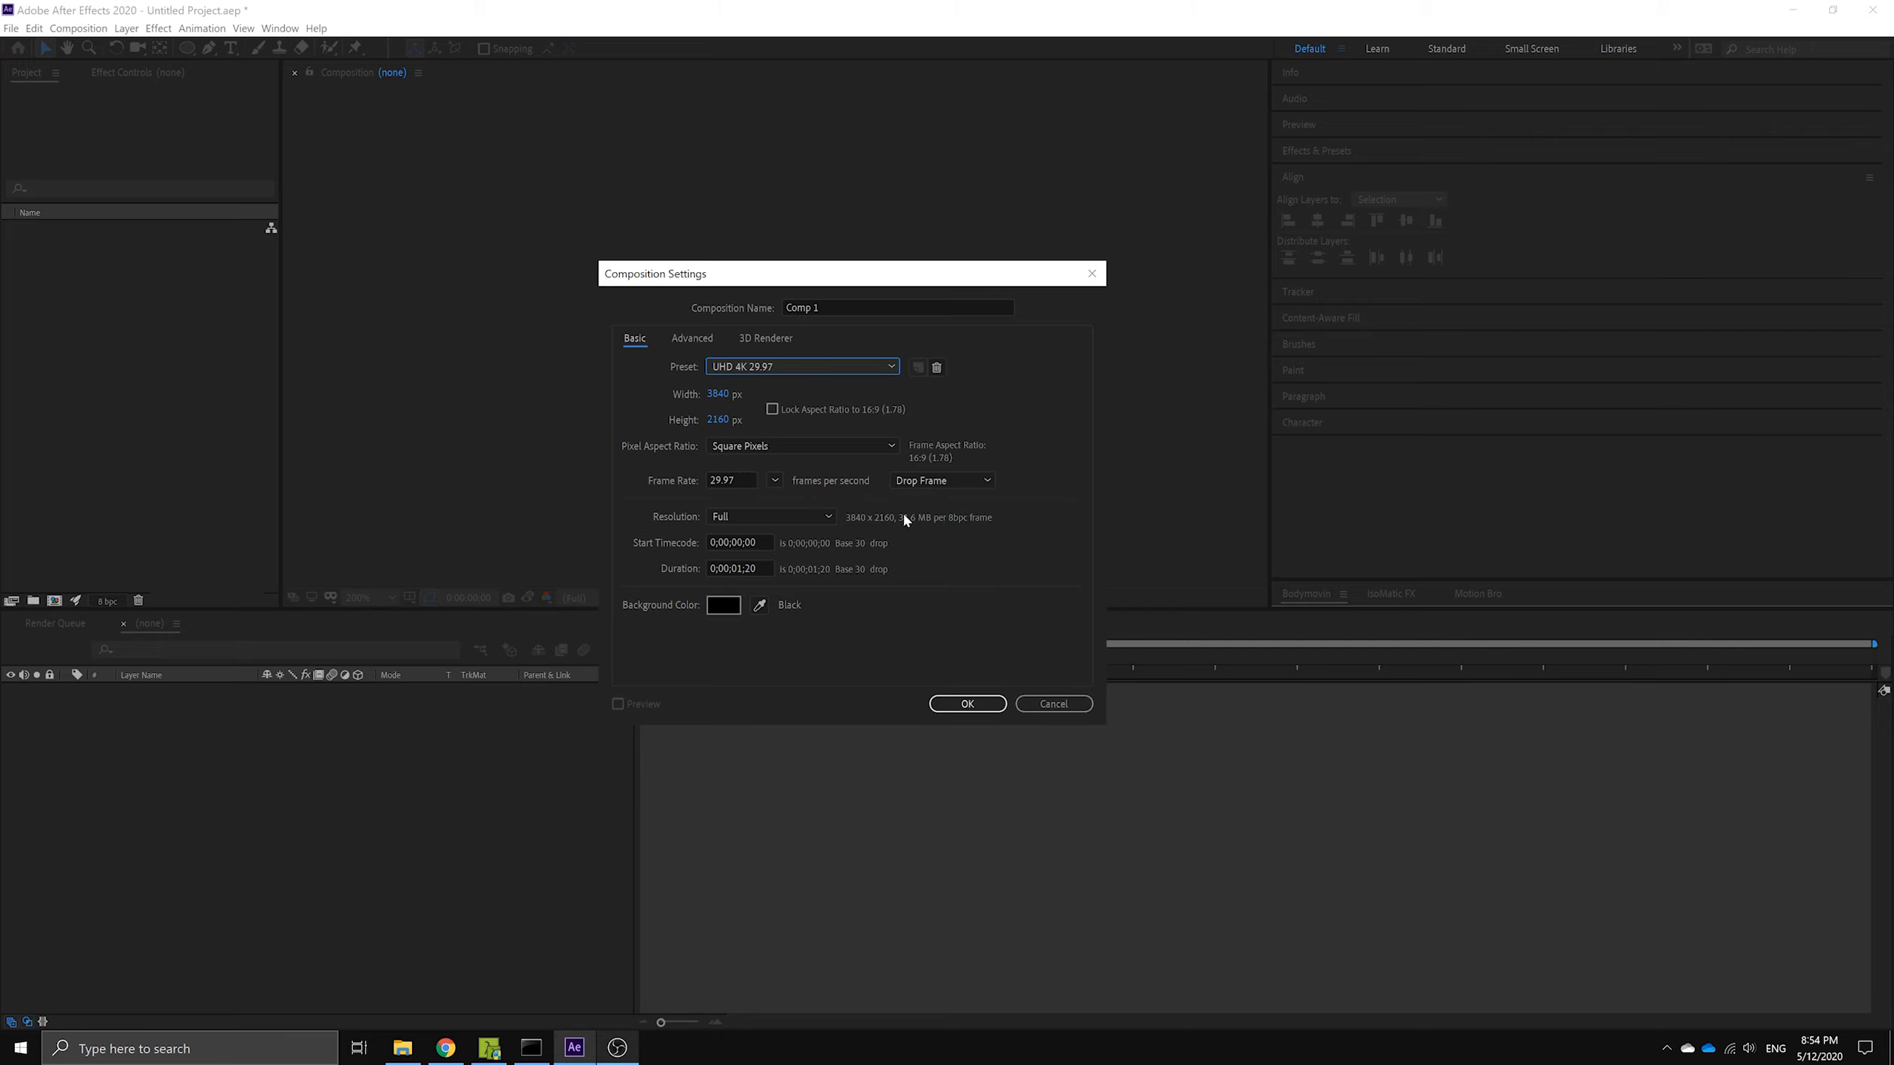
# - Create a 3840 x 2160 composition with the UHD 4K 29.97 preset and duration 0;00;01;20, and fit it in the viewer
pyautogui.click(973, 705)
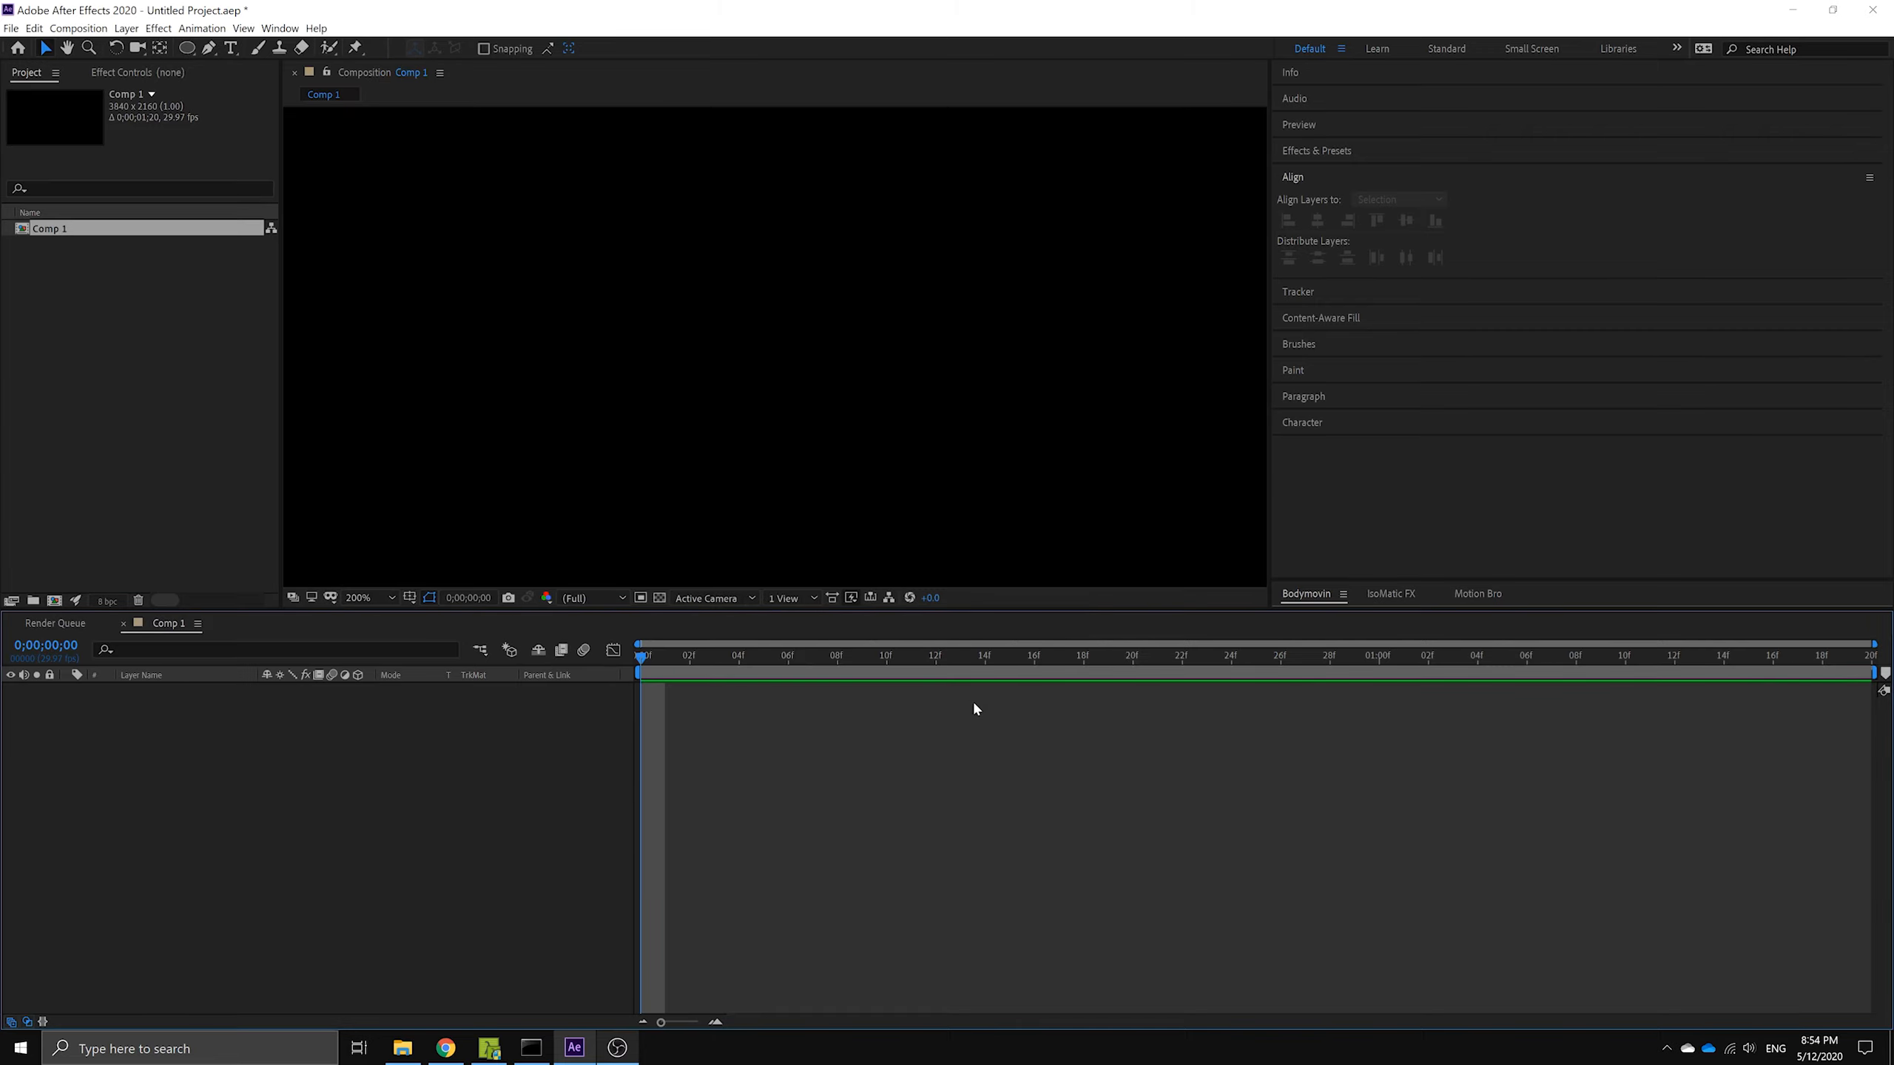
pyautogui.click(379, 605)
pyautogui.click(380, 621)
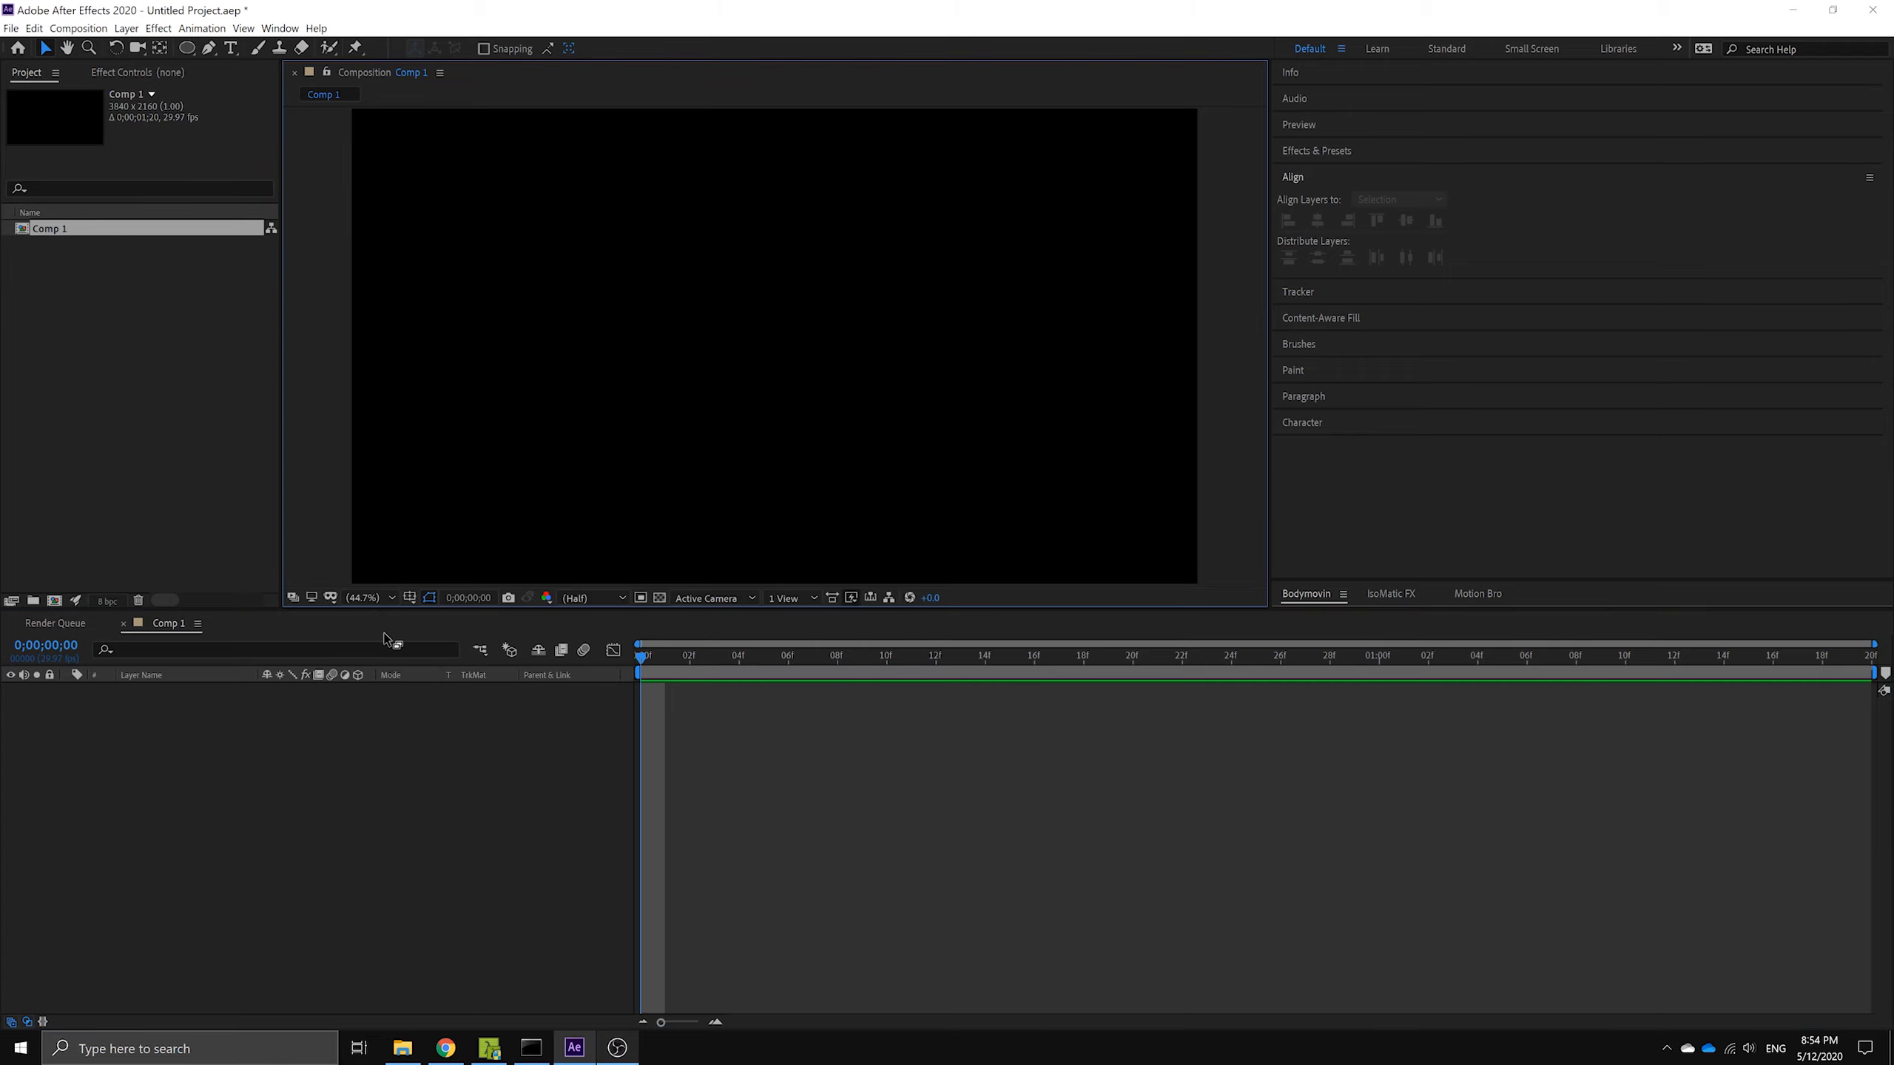
# - Rename the composition as Main in its composition settings
pyautogui.click(78, 28)
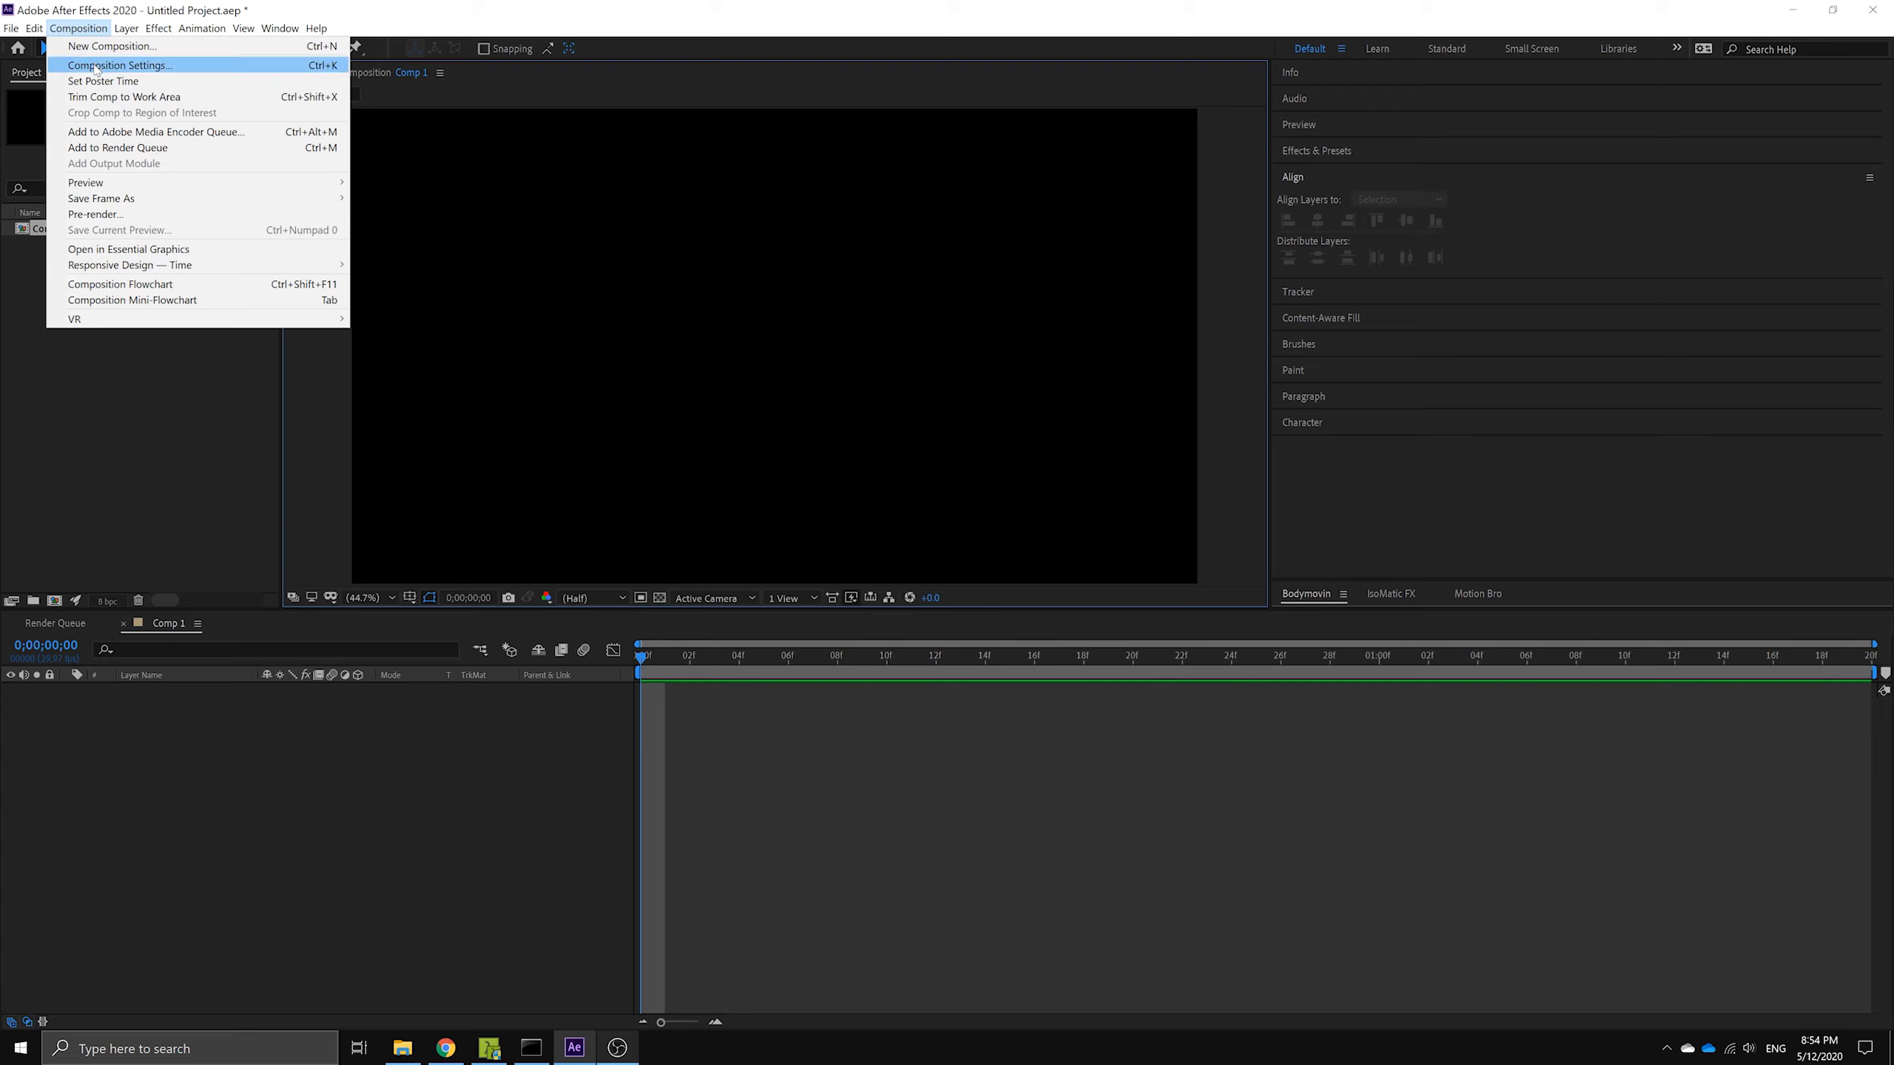
pyautogui.click(96, 67)
pyautogui.write('Main')
pyautogui.press('Return')
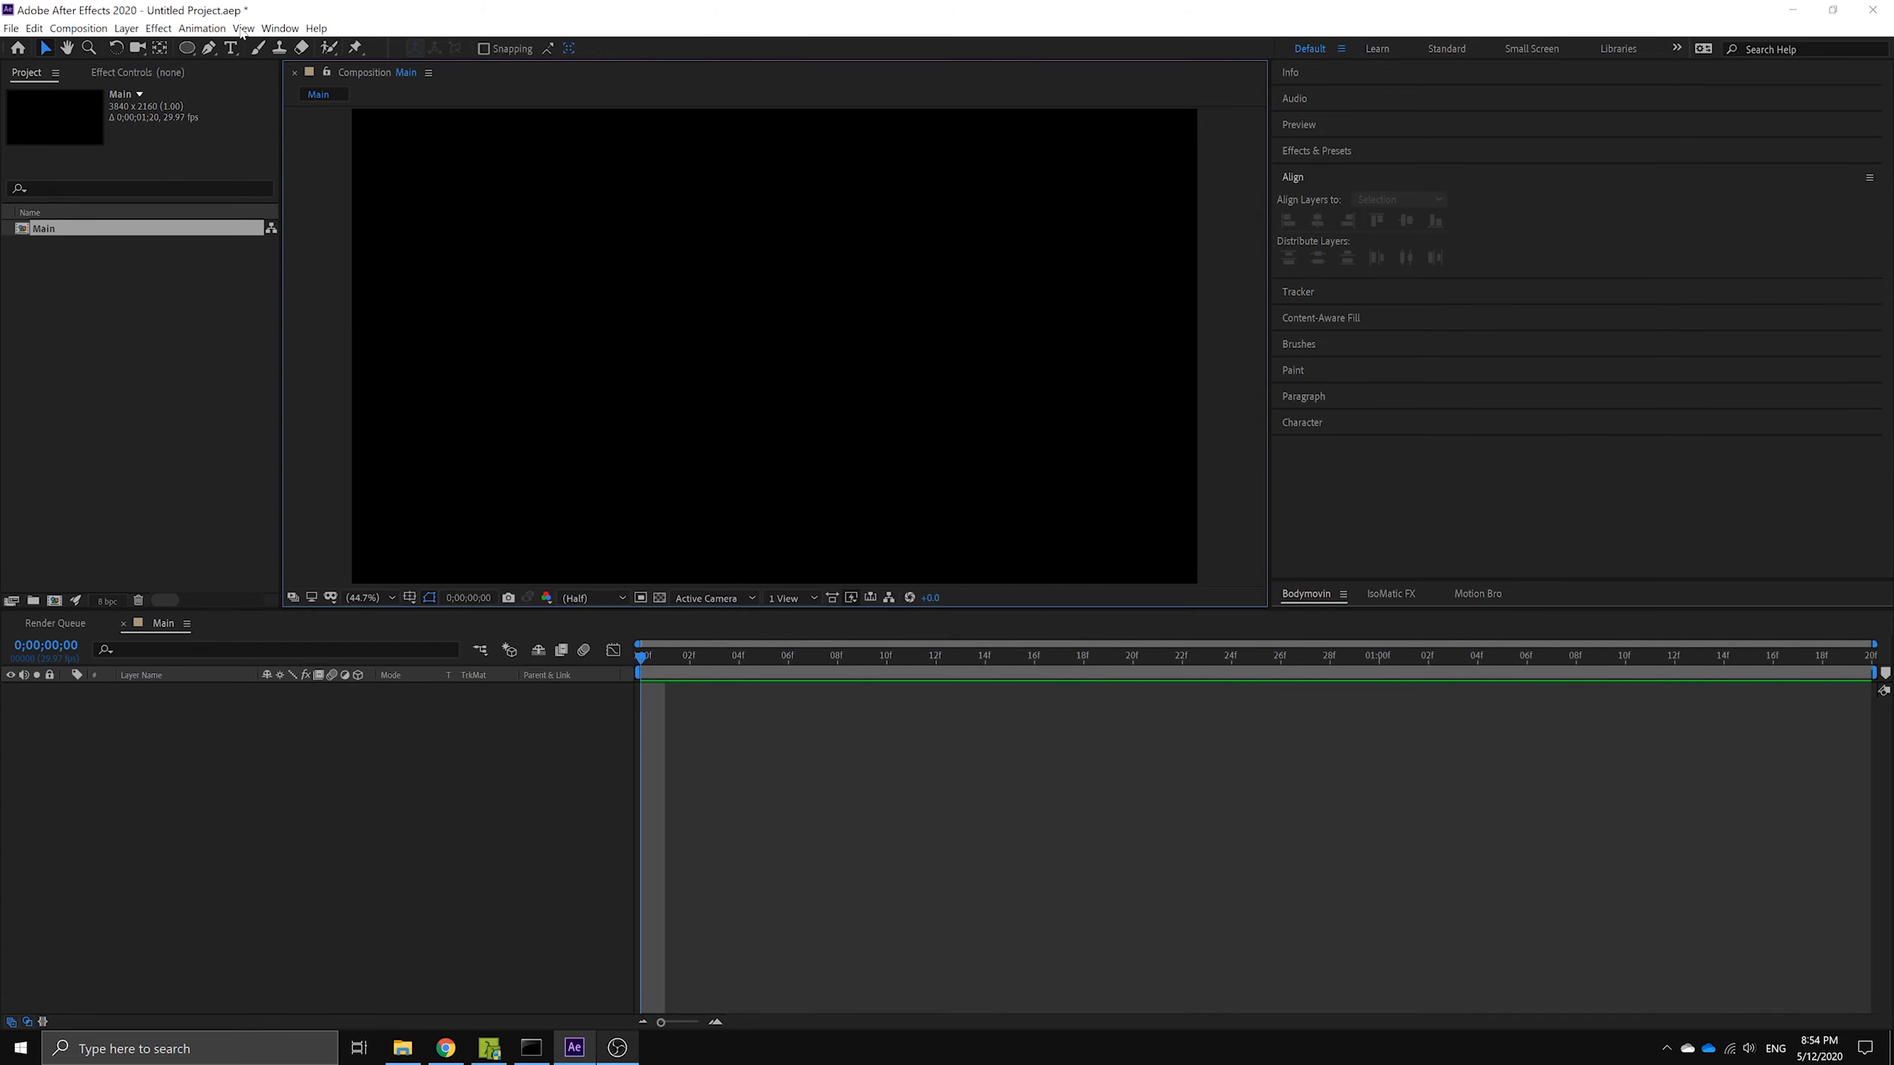
# - Create a second composition with a width of 600 px and a height of 600 px
pyautogui.click(79, 28)
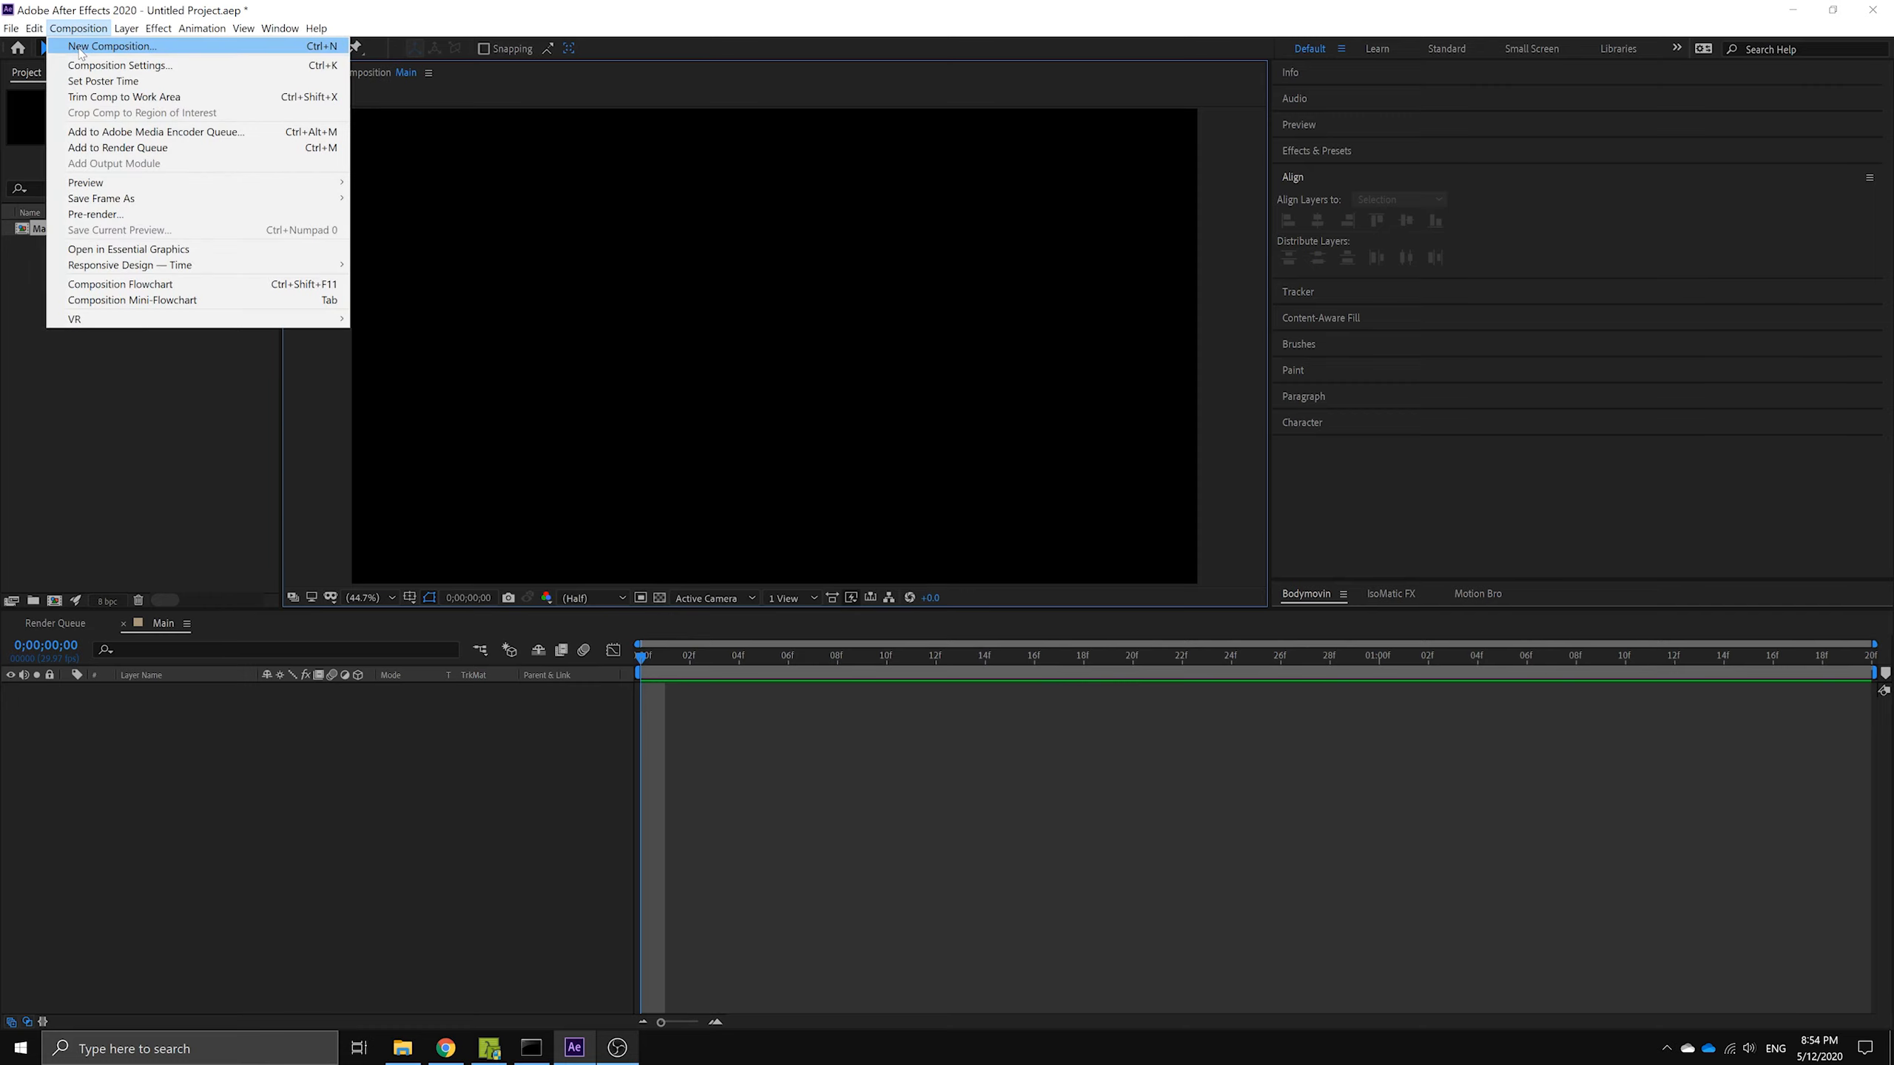
pyautogui.click(80, 48)
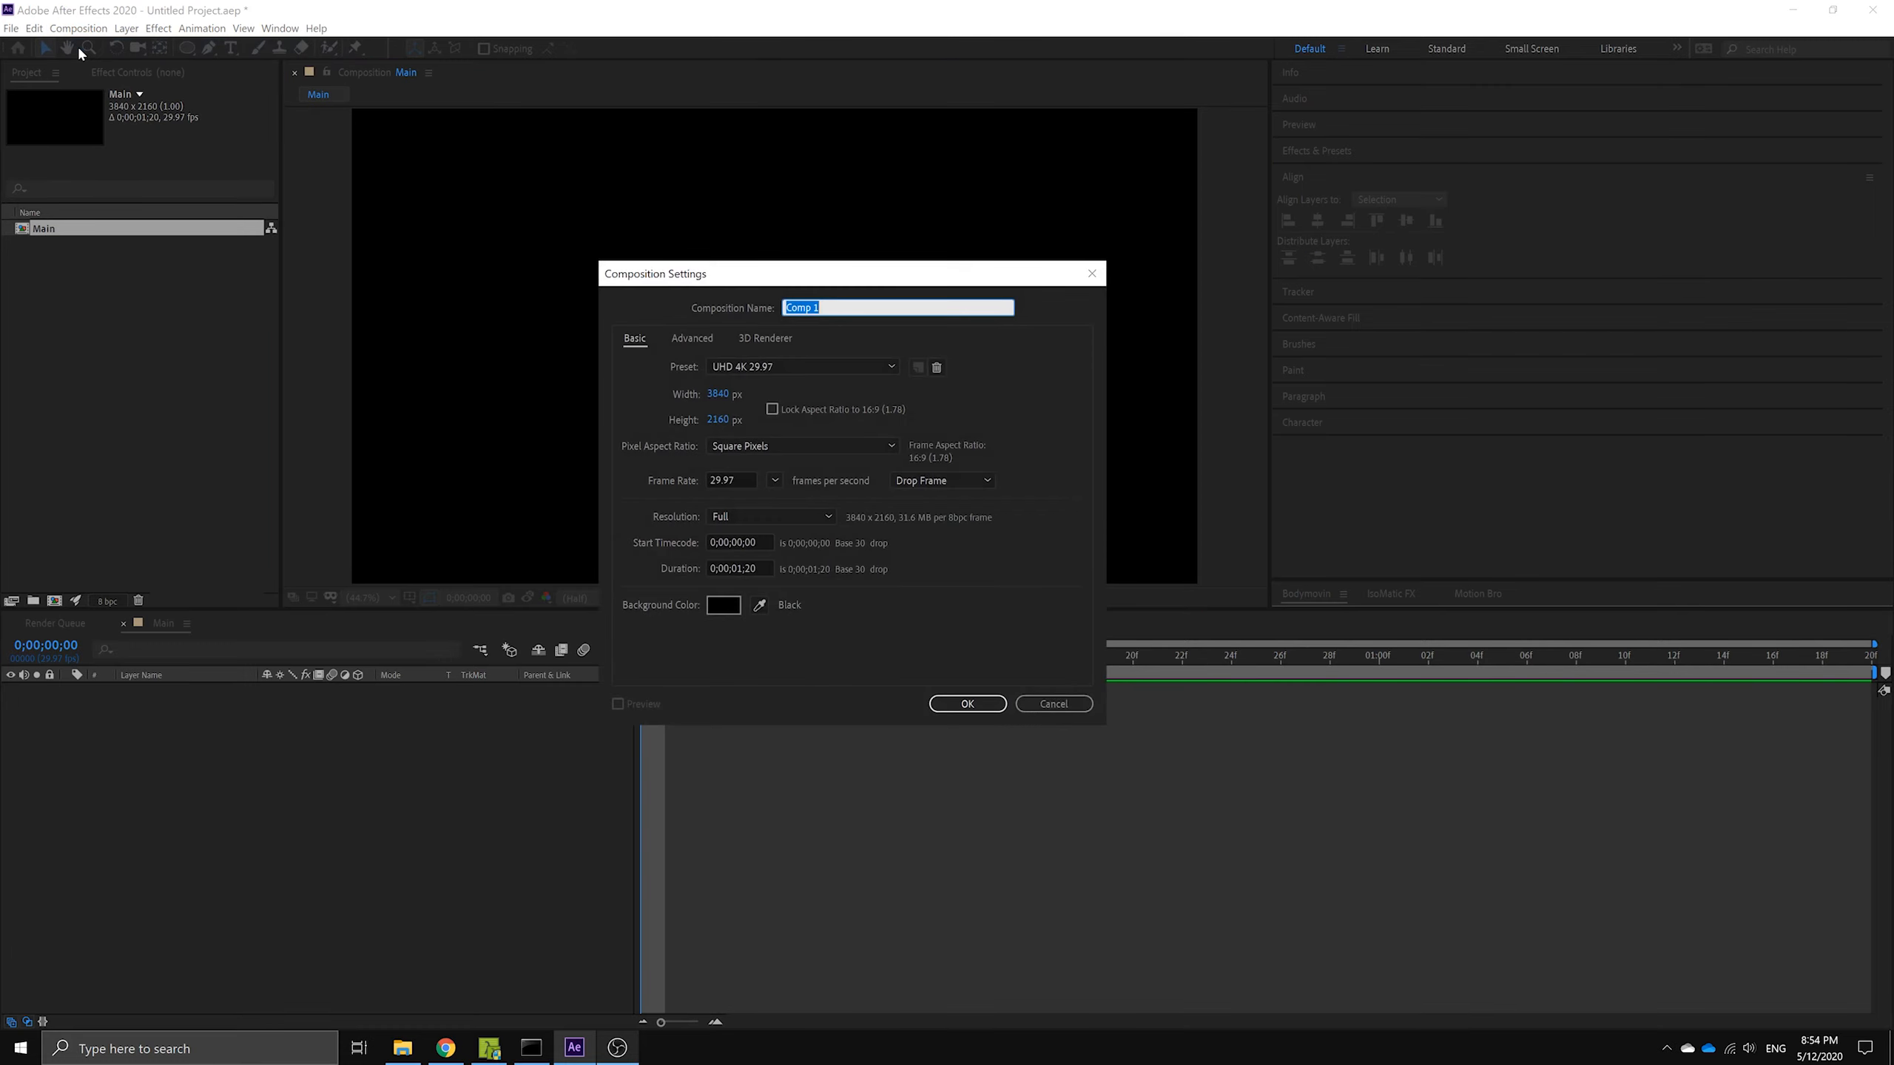
pyautogui.click(715, 395)
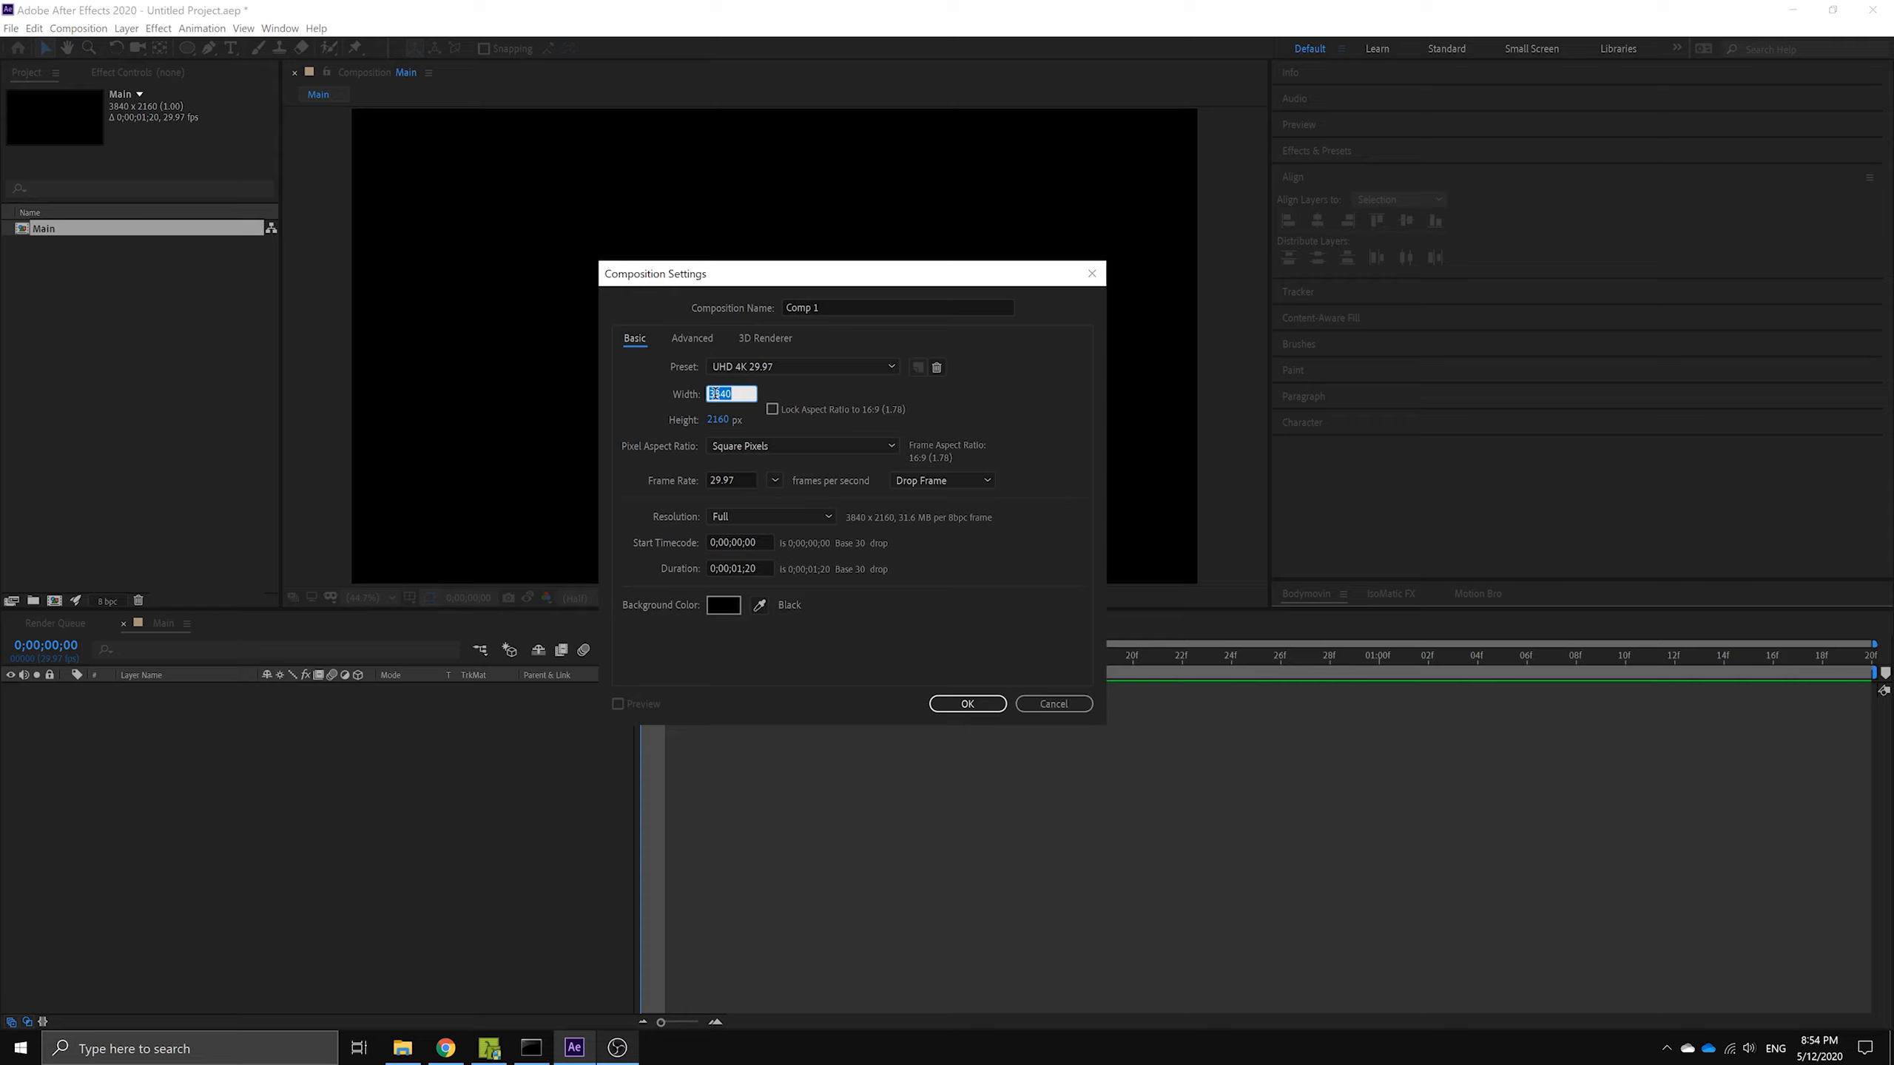
pyautogui.write('600')
pyautogui.press('Tab')
pyautogui.write('600')
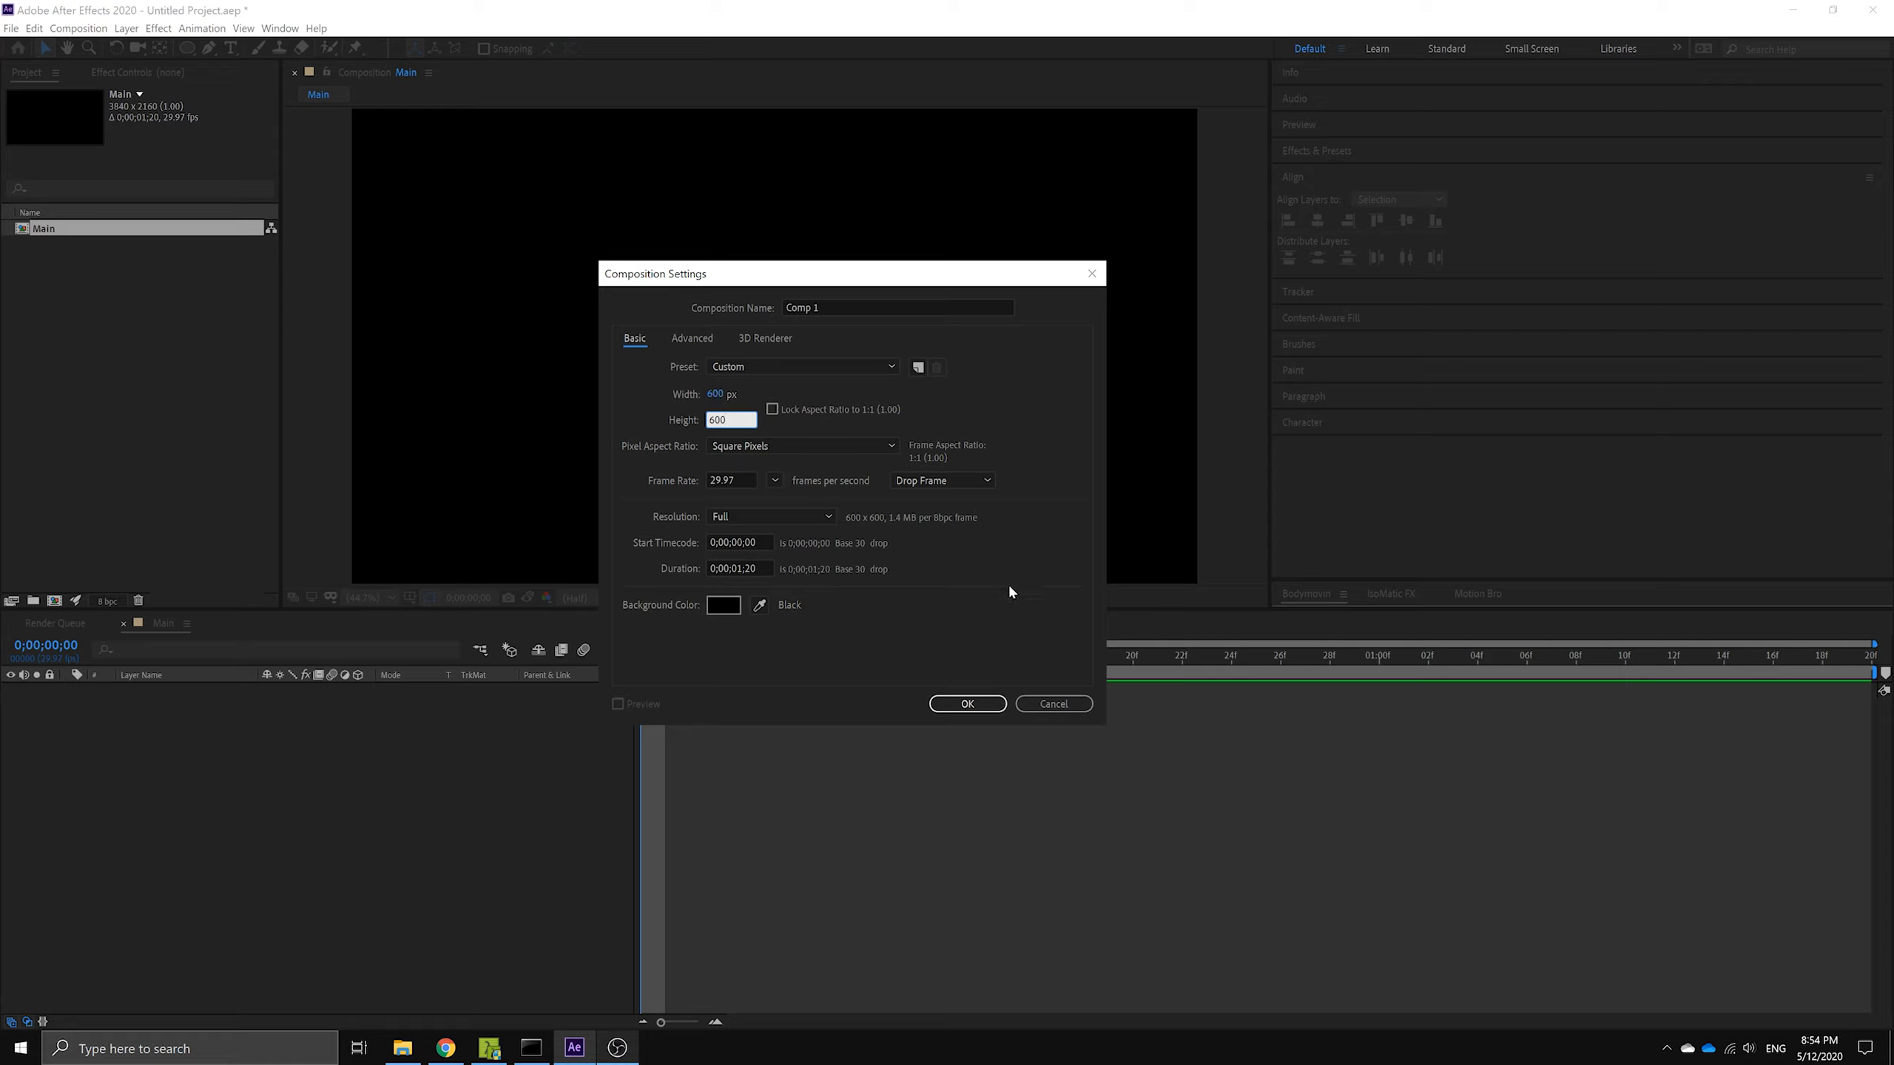
pyautogui.click(968, 704)
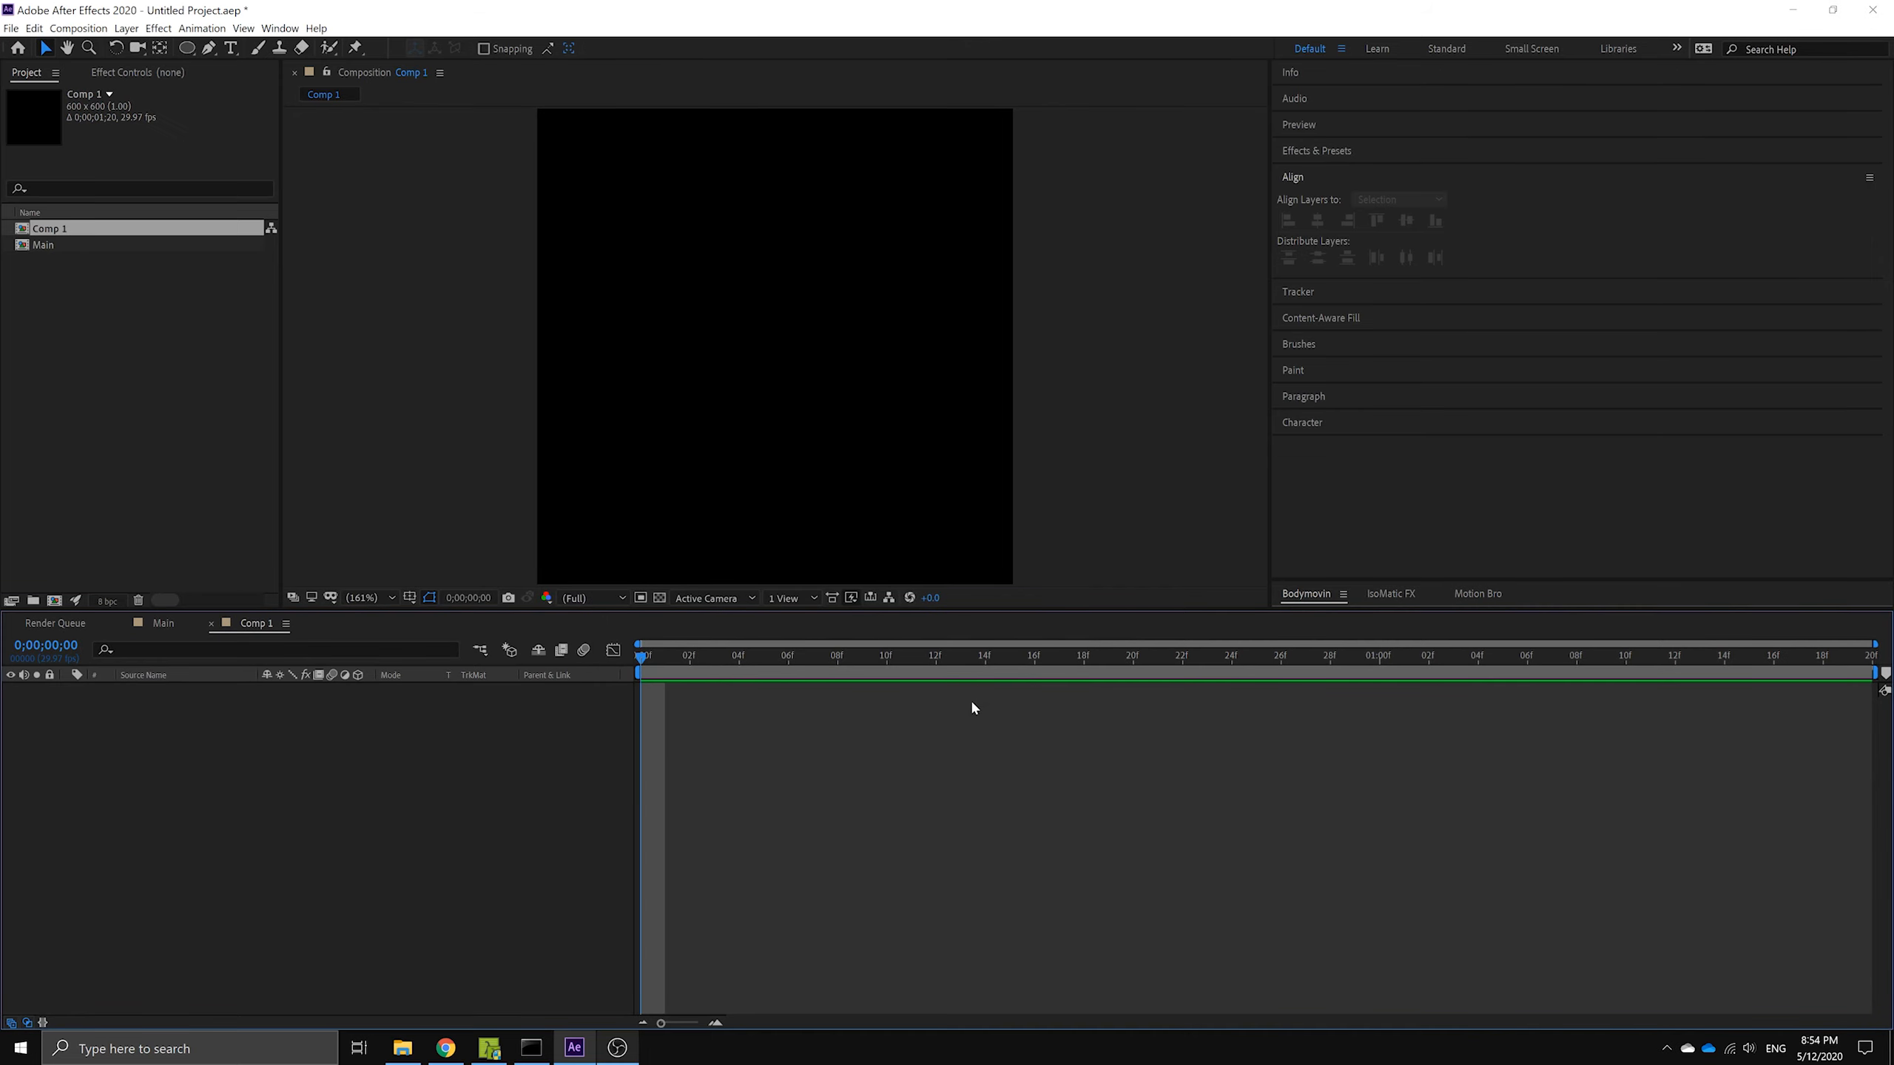
# - Draw a circle with the Ellipse Tool across most of the square composition and center its anchor point in the layer content
pyautogui.click(192, 48)
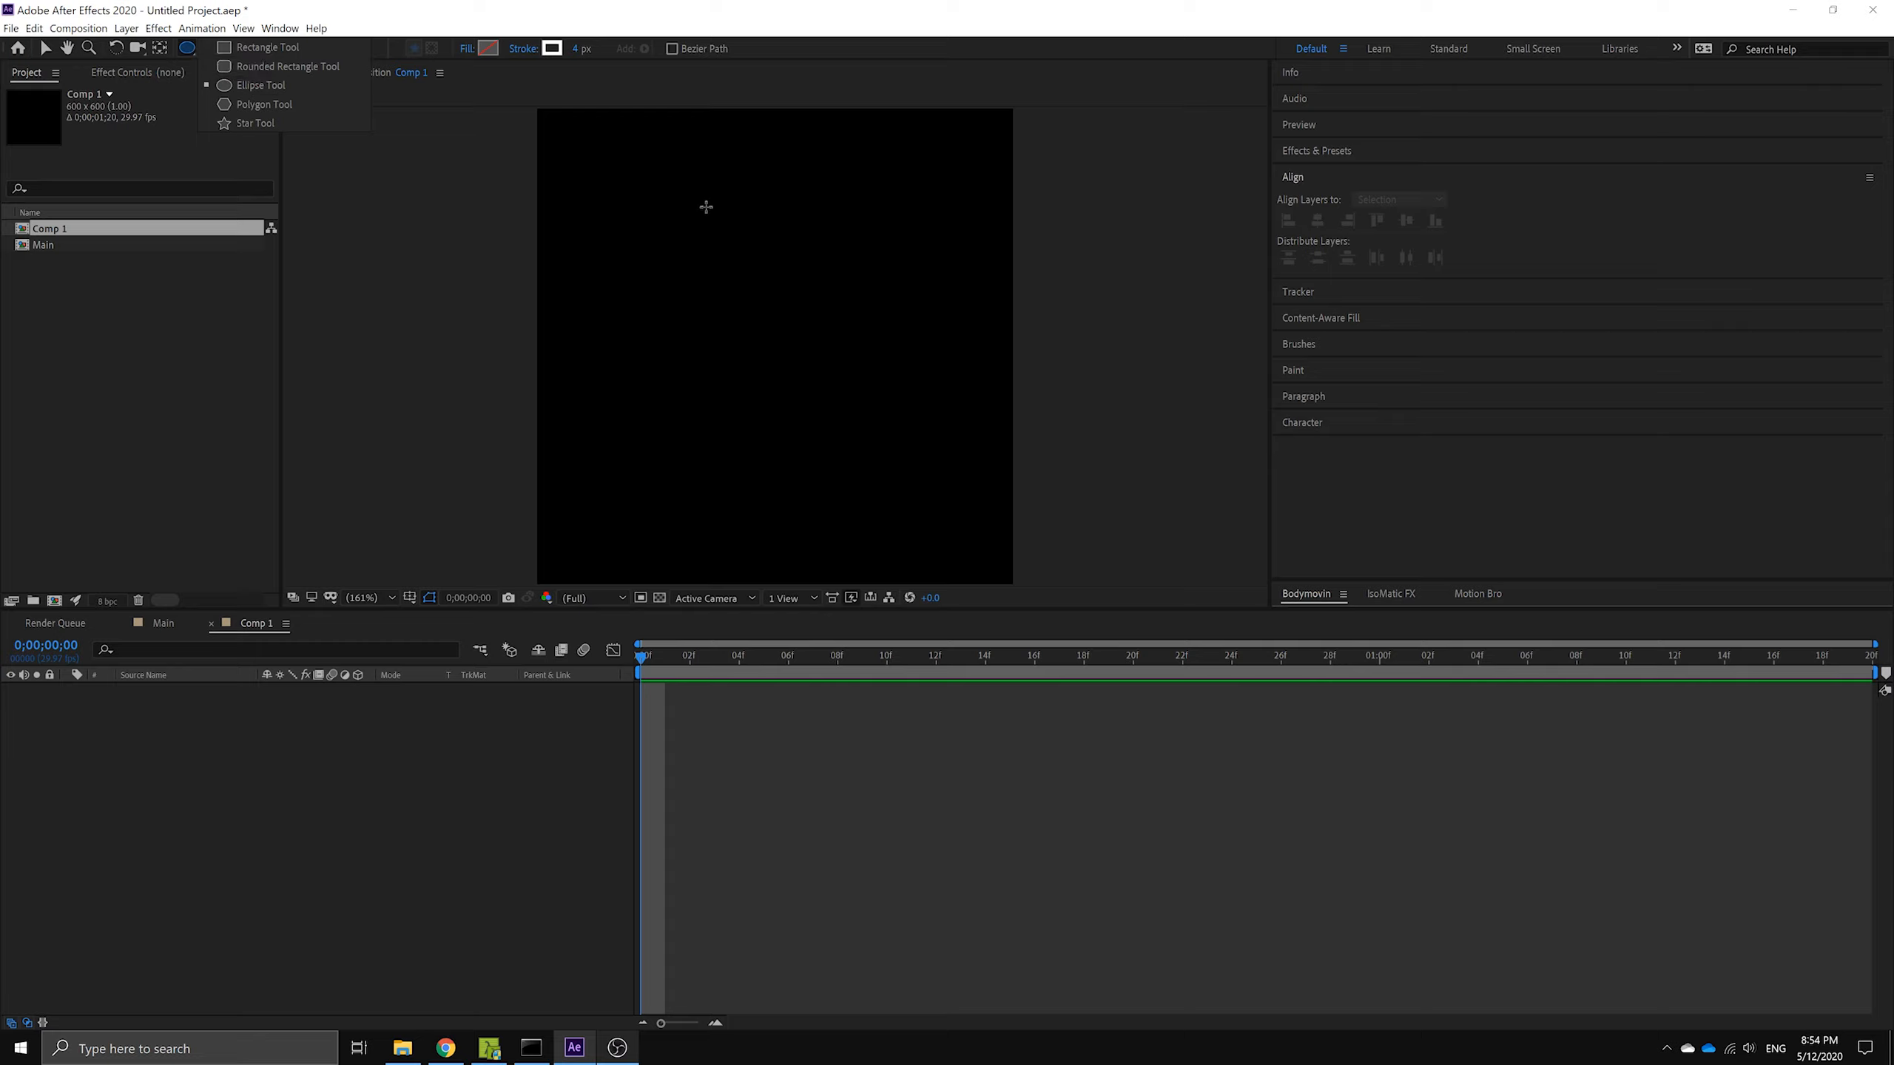
pyautogui.moveTo(576, 169); pyautogui.dragTo(920, 575)
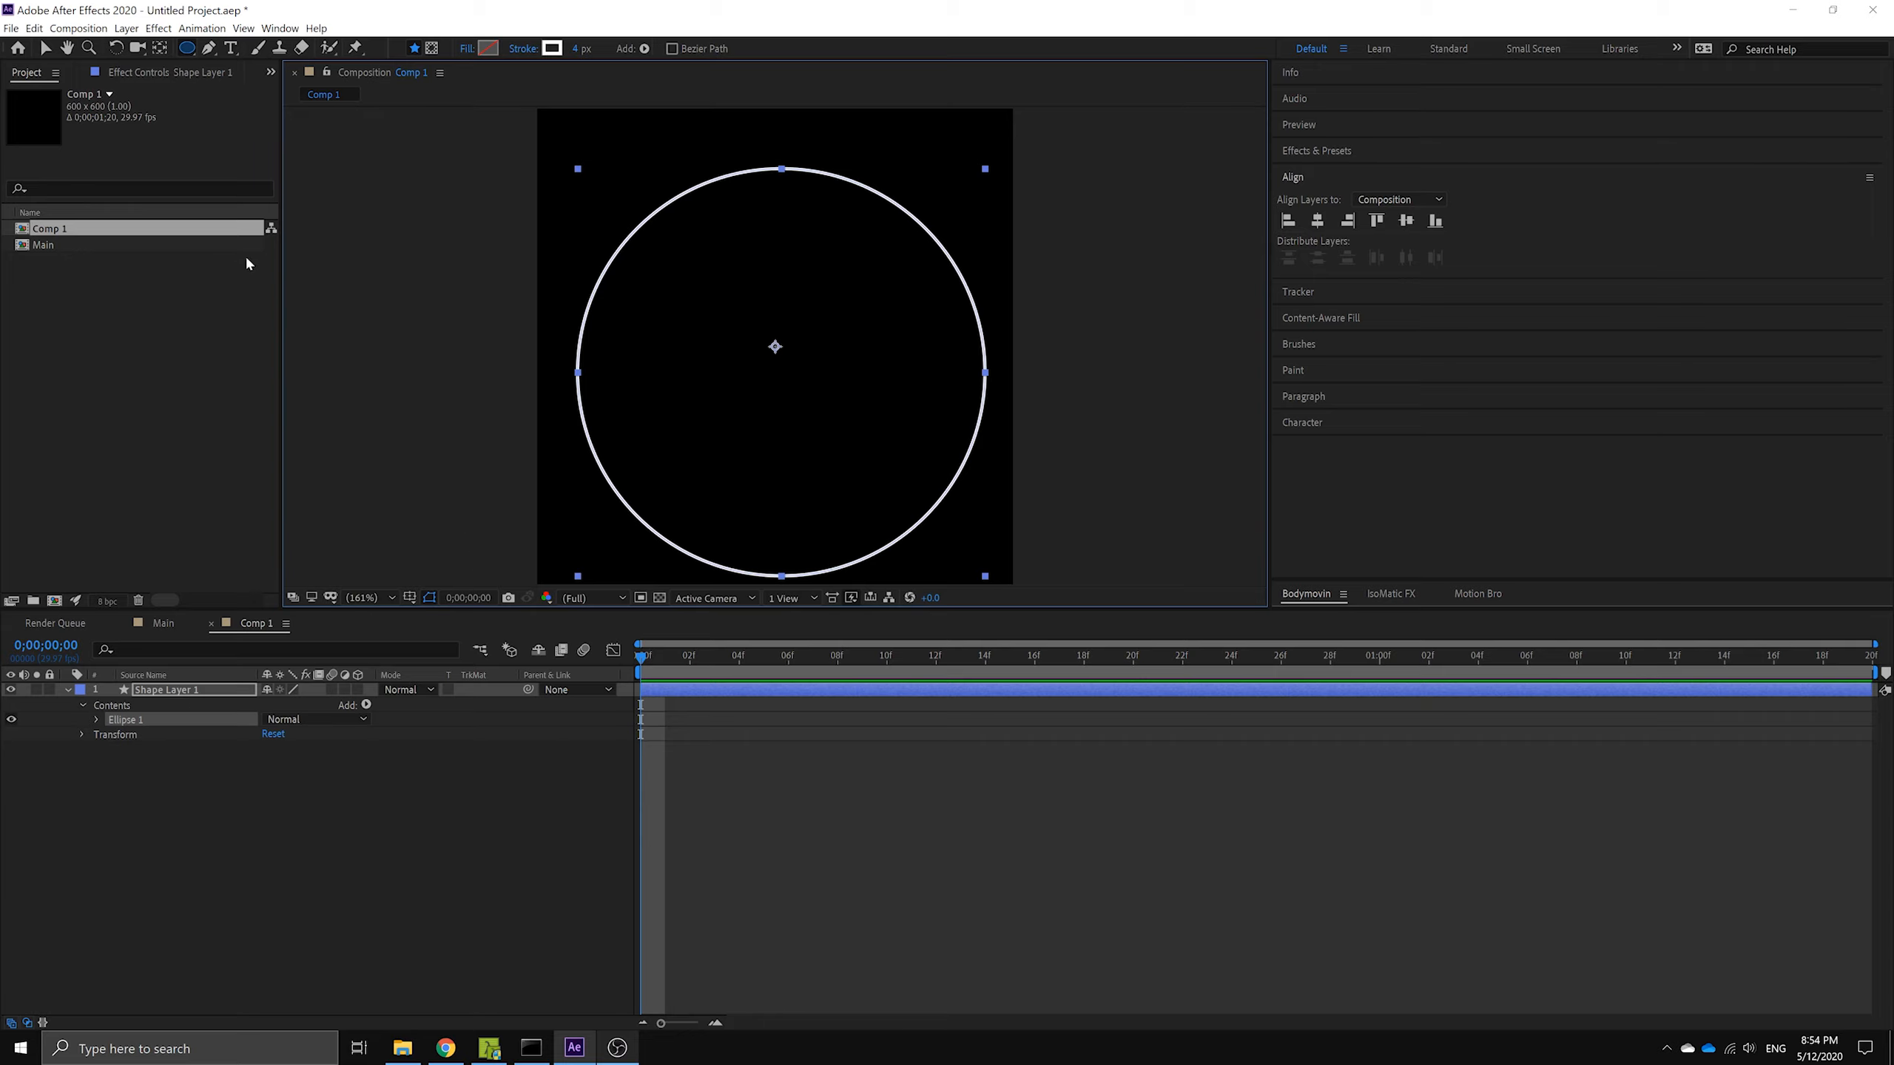
pyautogui.click(126, 27)
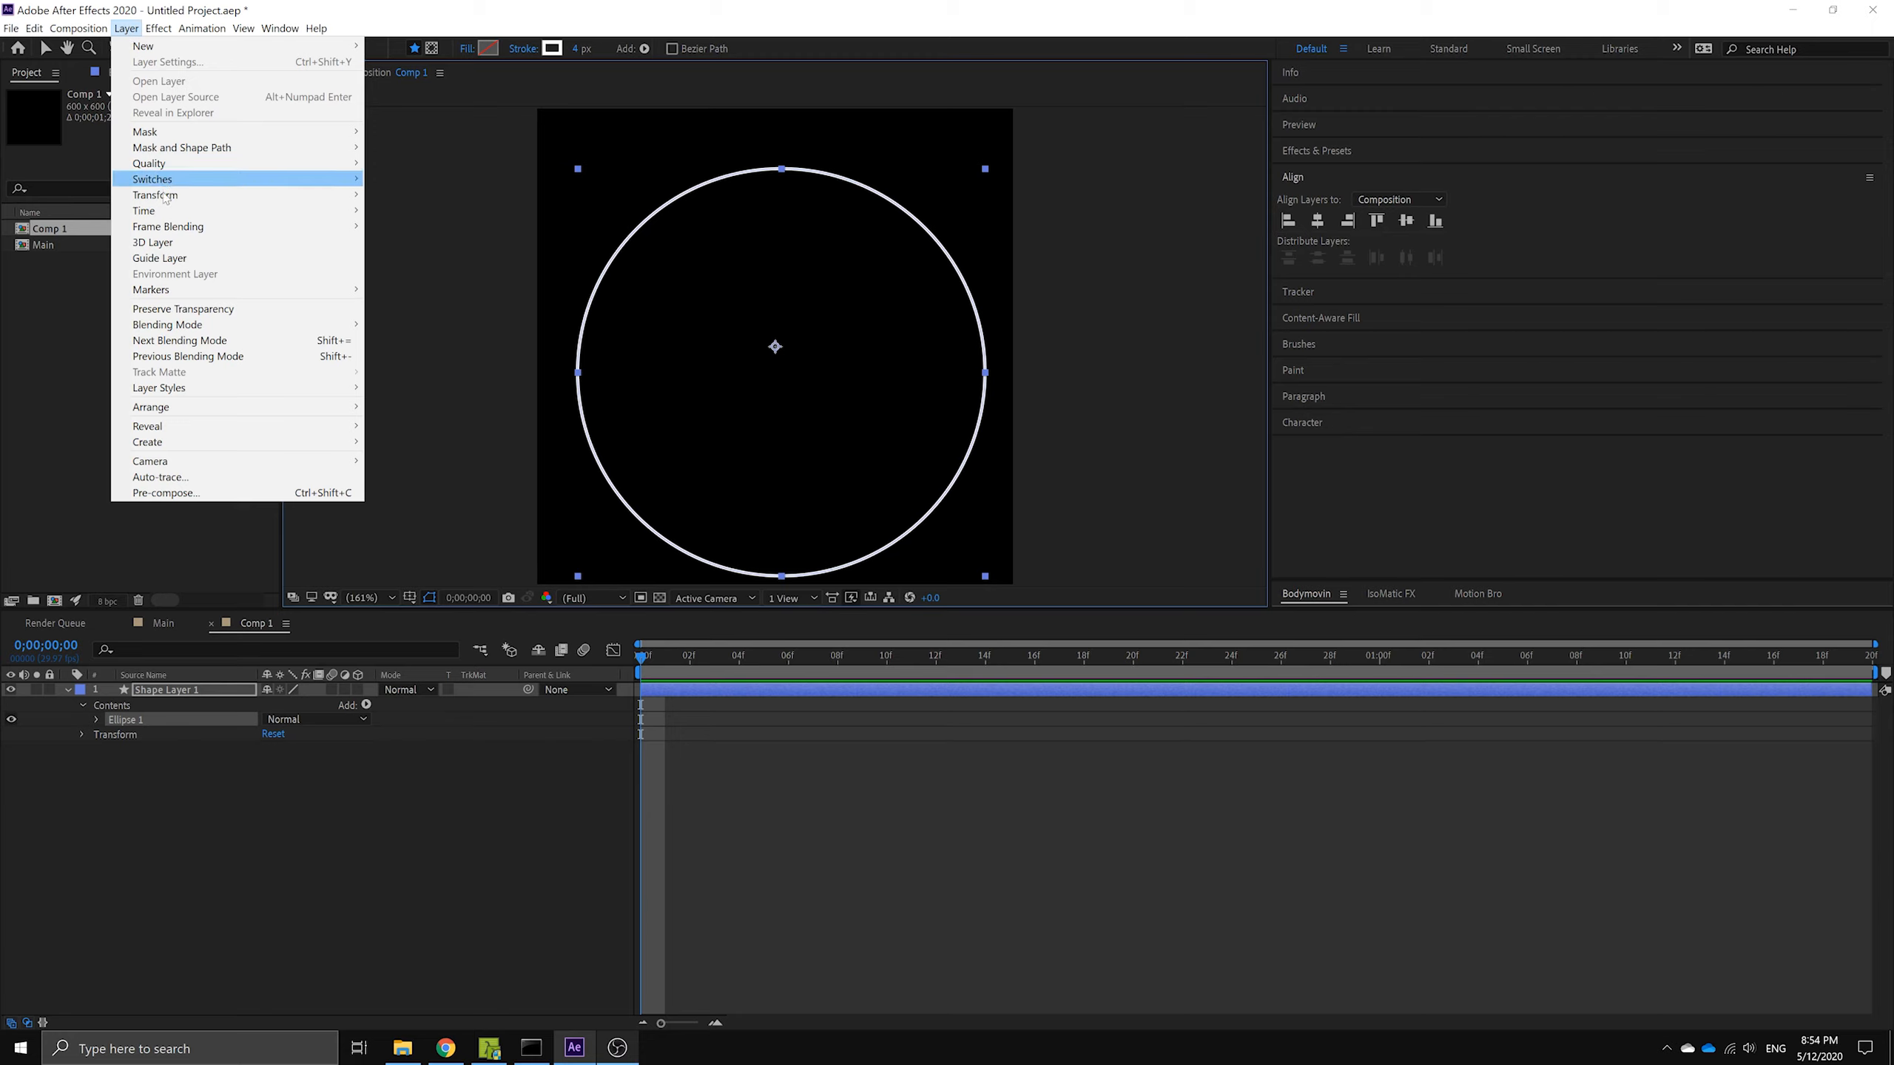
pyautogui.moveTo(164, 195)
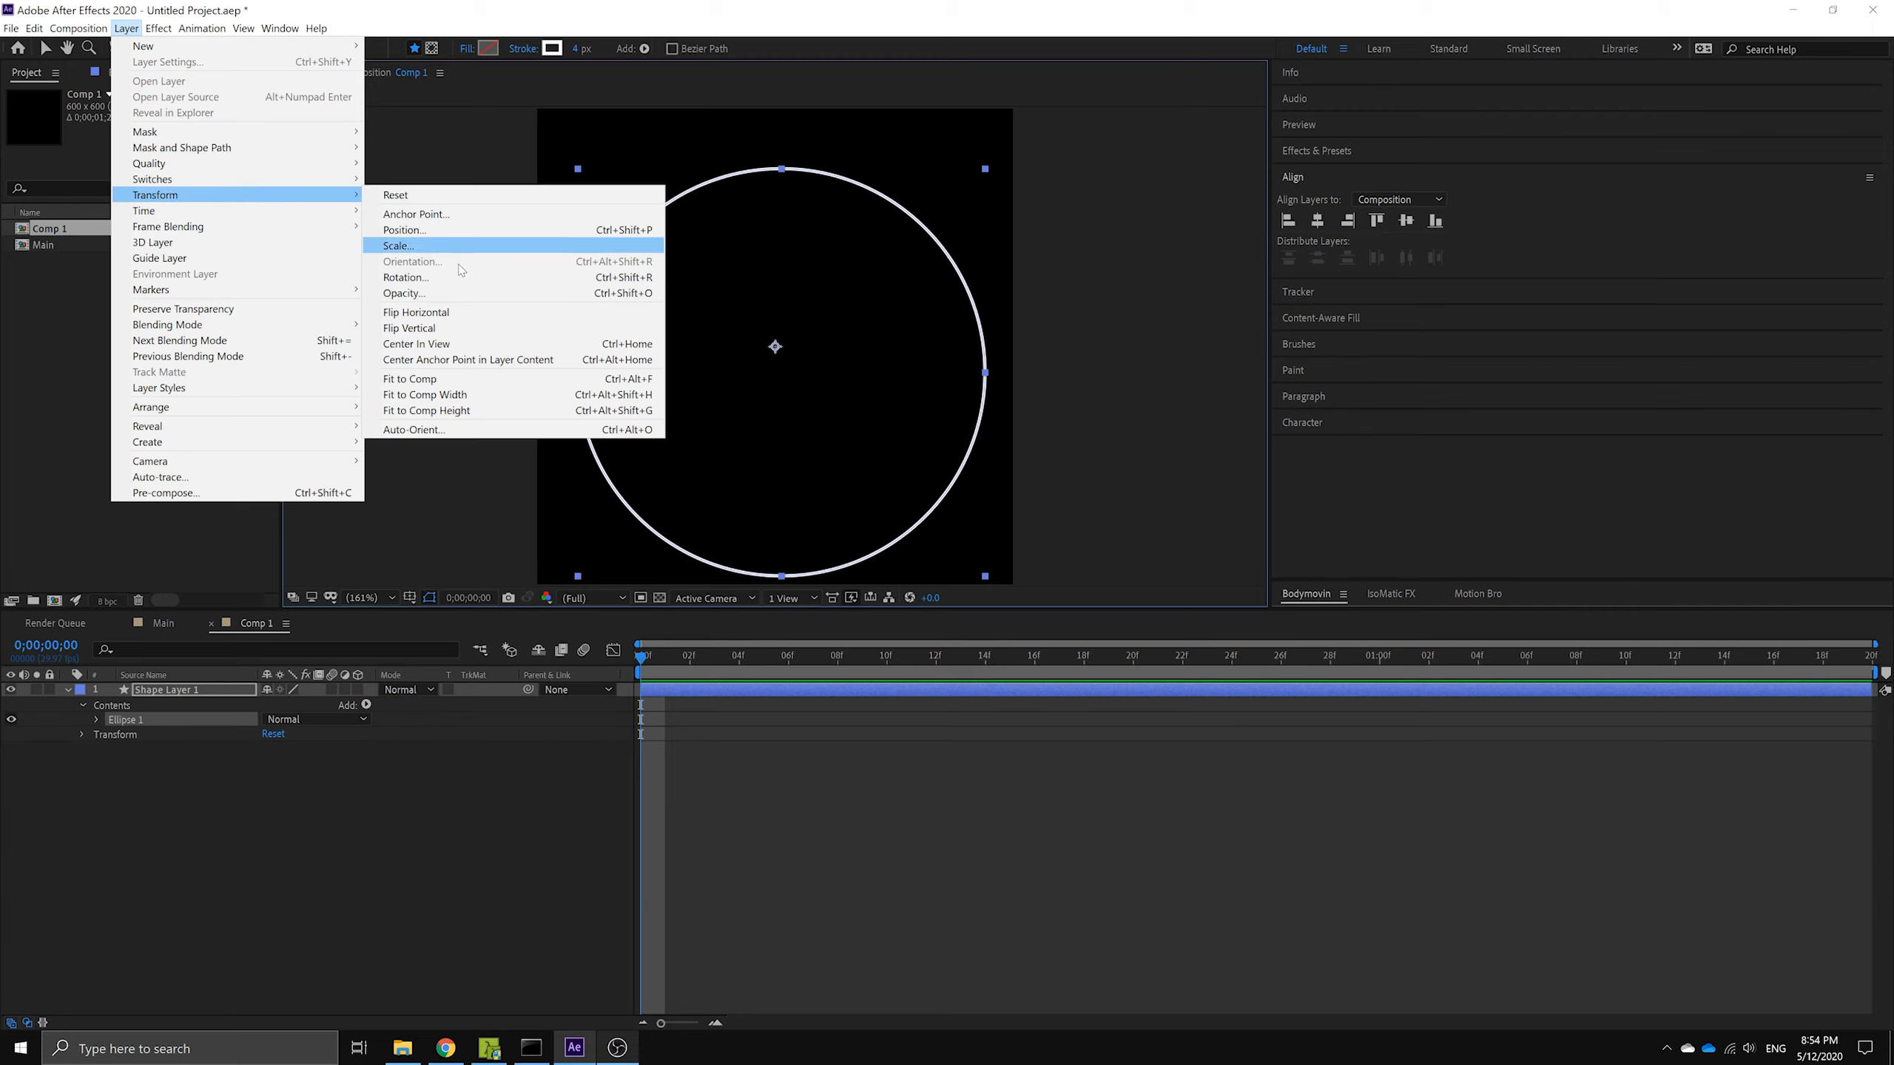
pyautogui.click(464, 360)
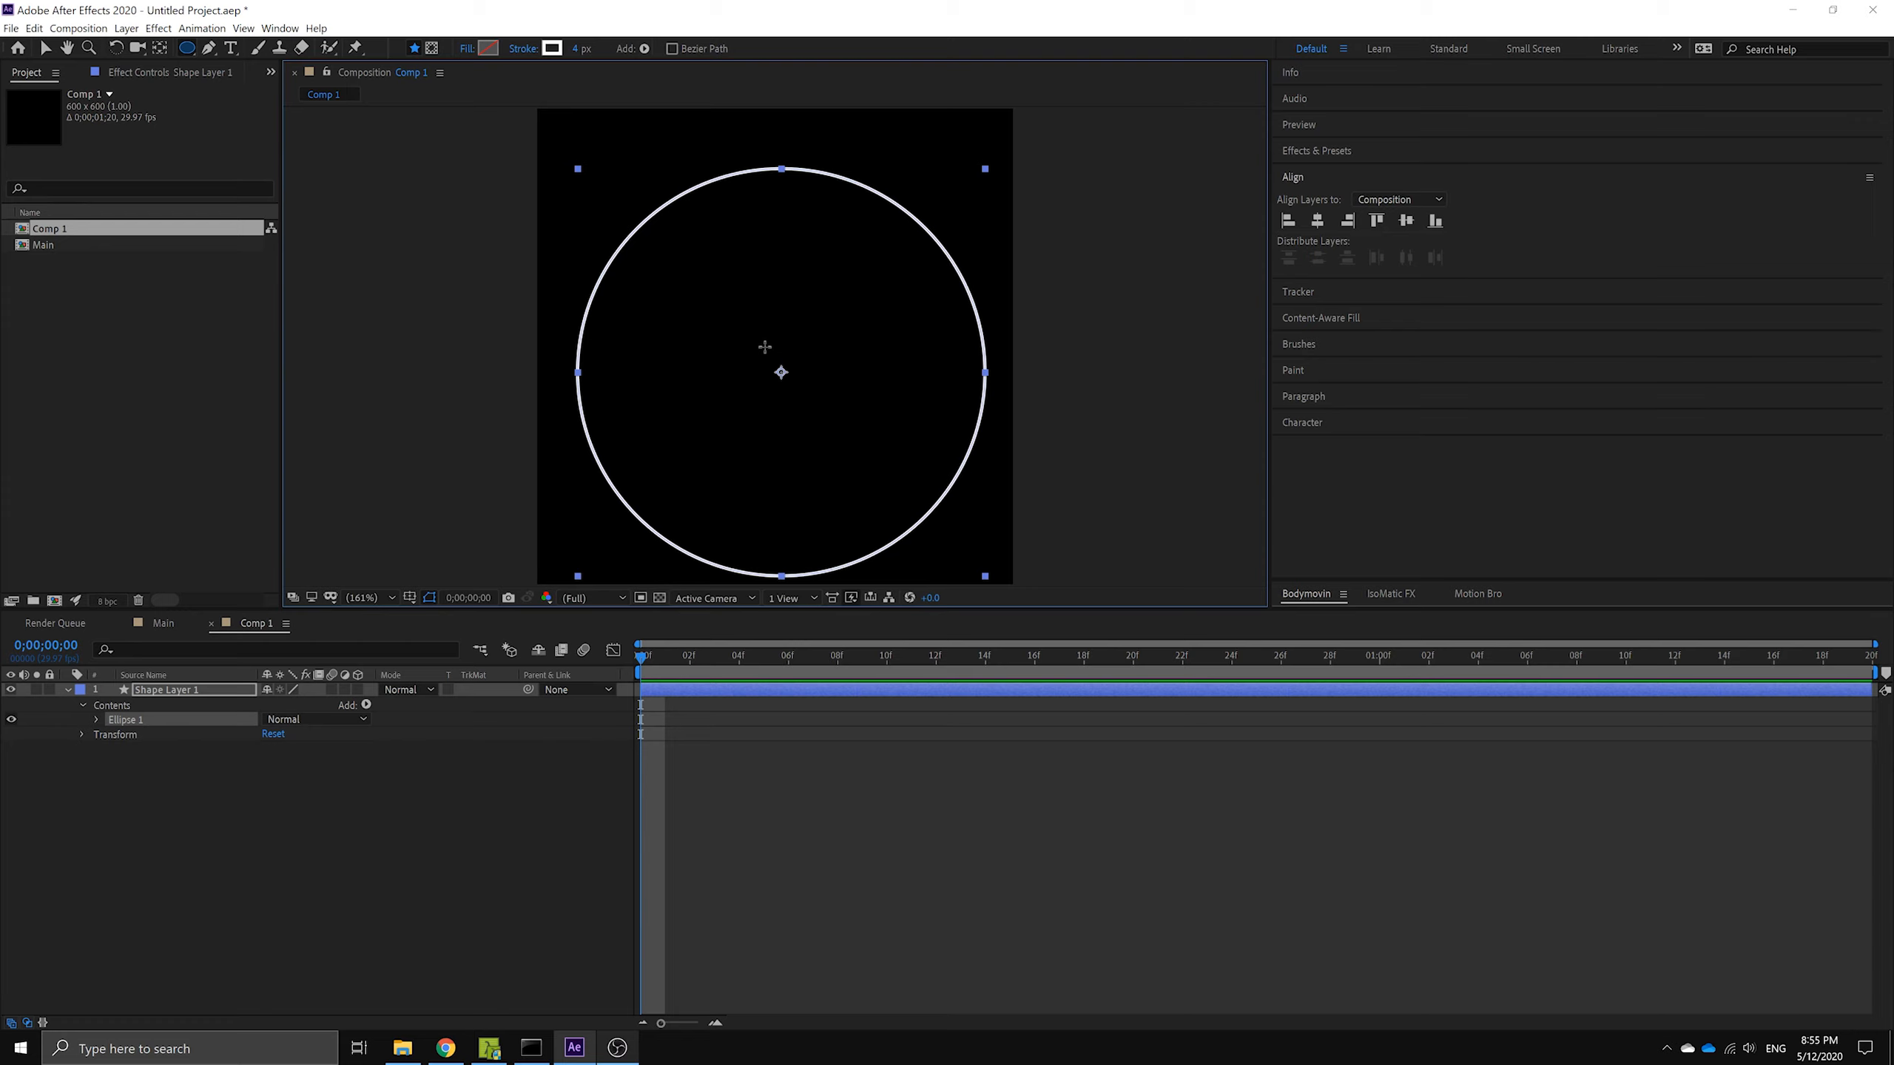
# - Review the composition settings of the 600 x 600 composition
pyautogui.click(95, 29)
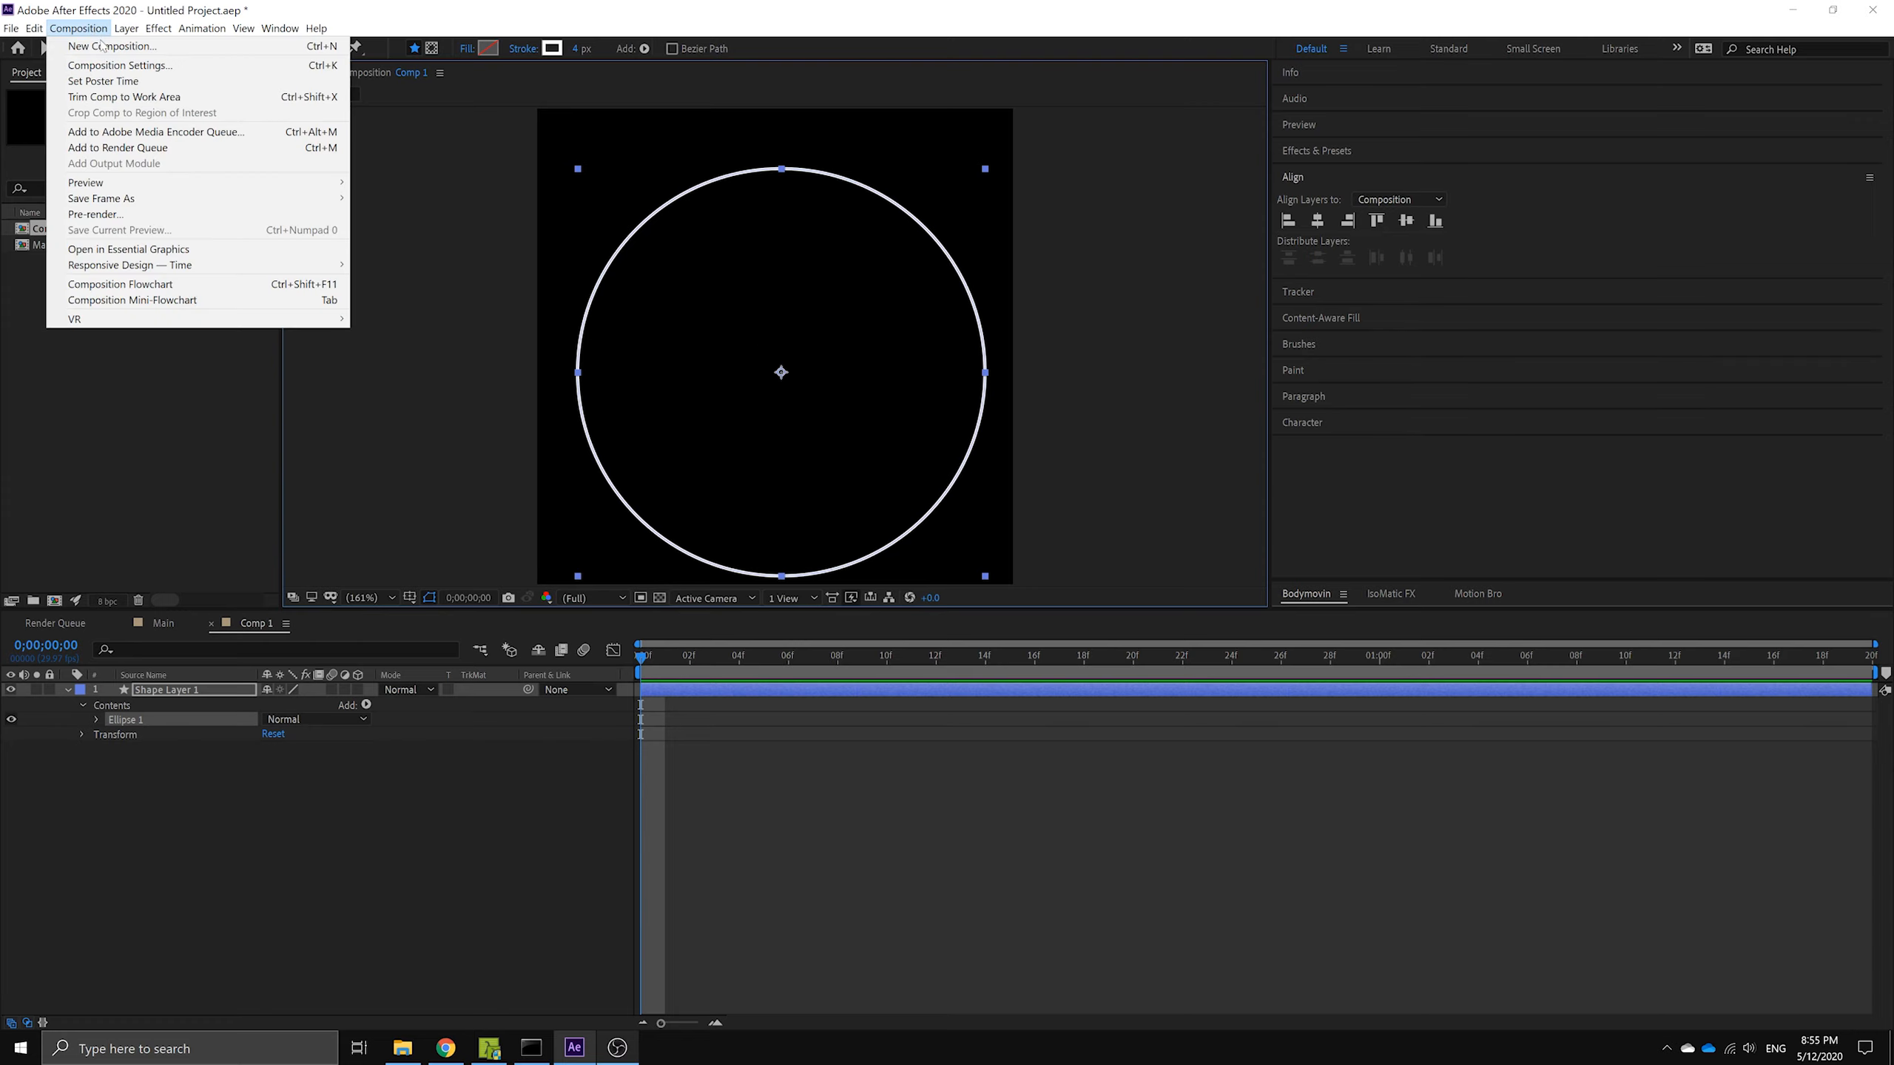
pyautogui.click(109, 67)
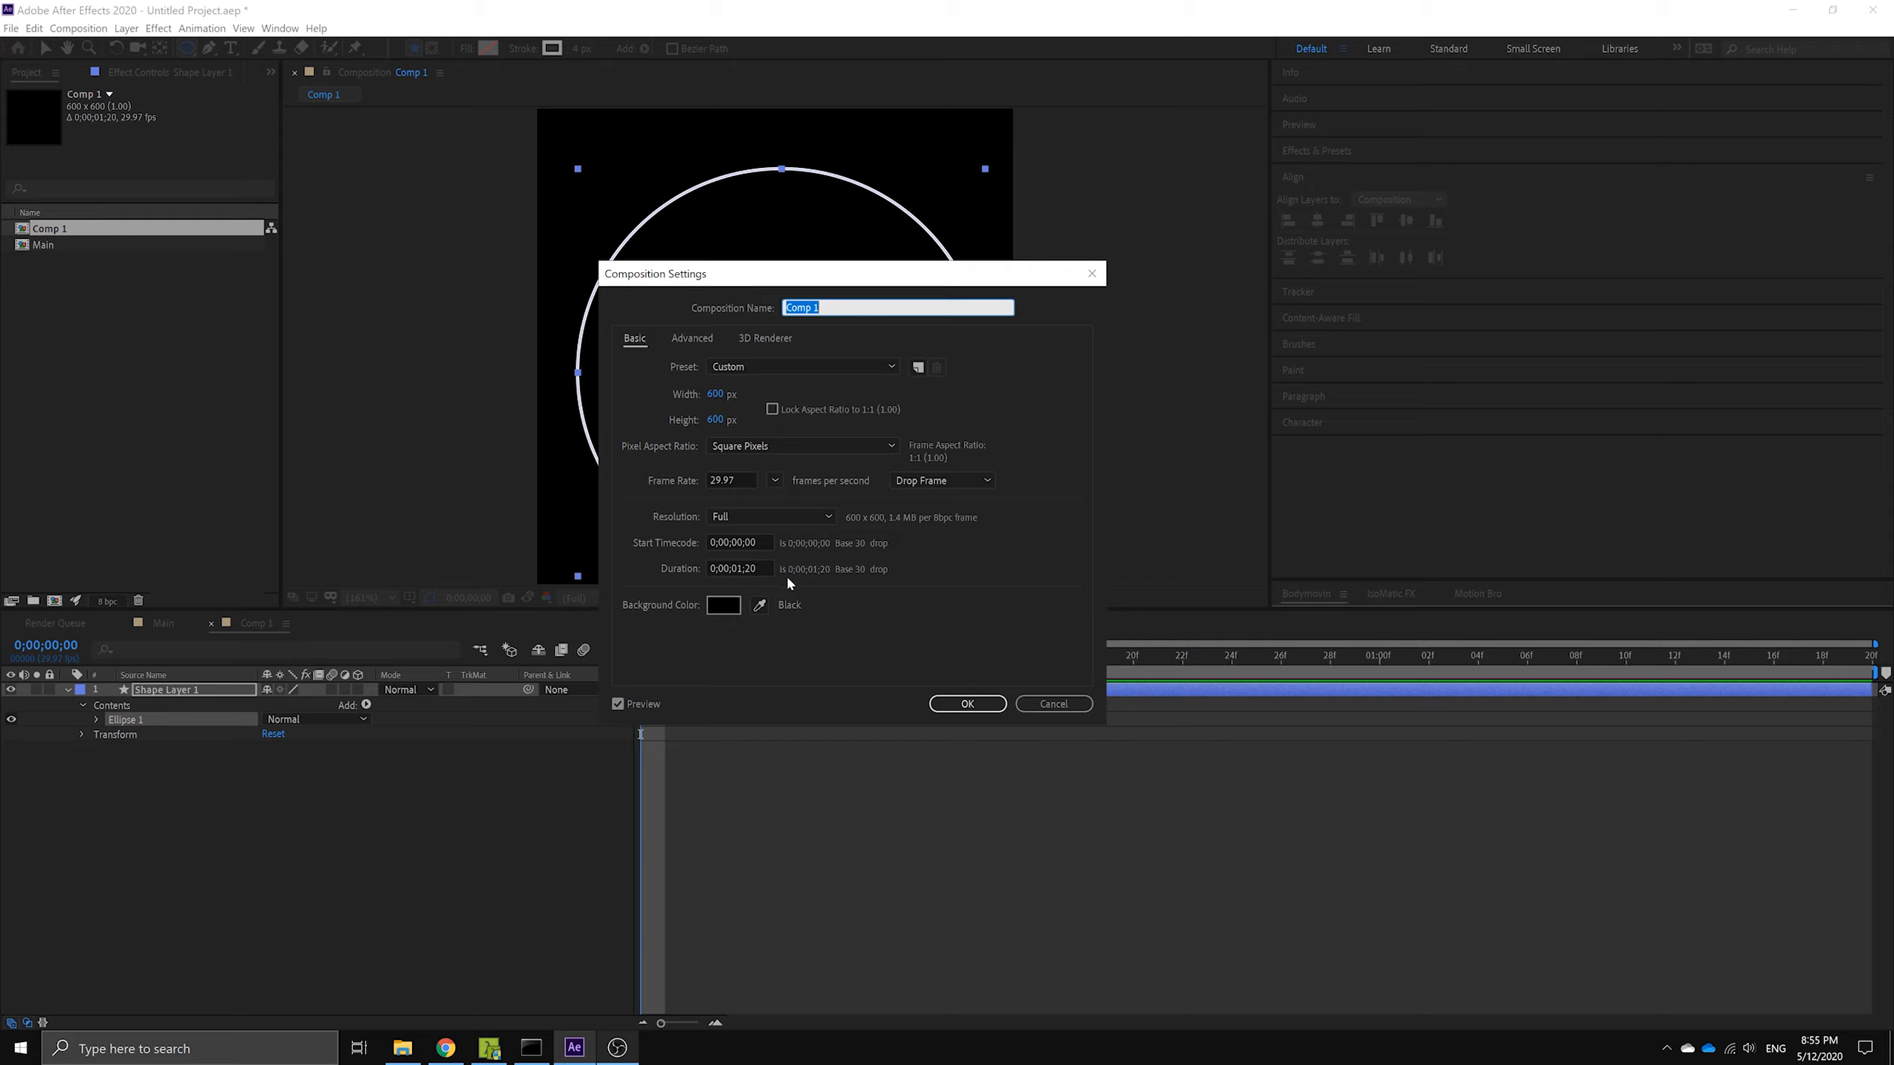
pyautogui.click(960, 706)
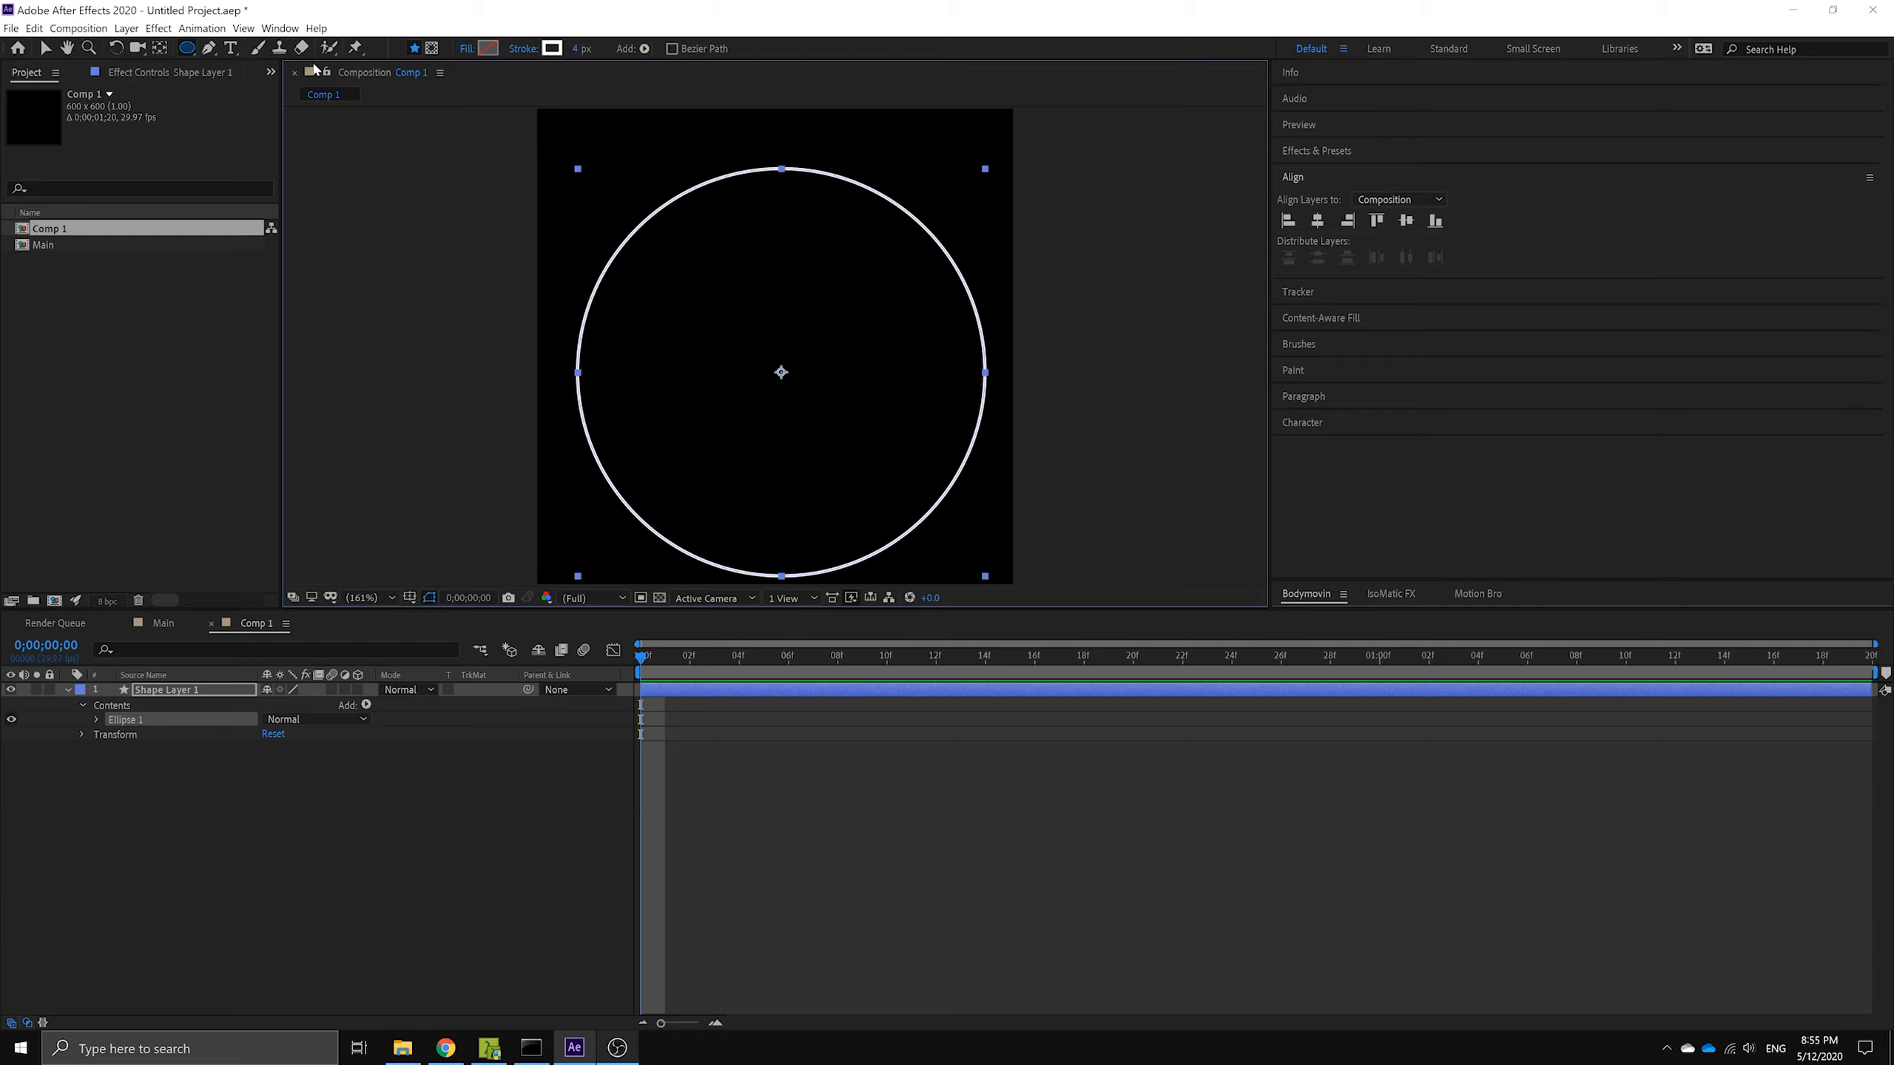
# - Align the circle layer to the horizontal and vertical center of the composition, then deselect it
pyautogui.click(44, 48)
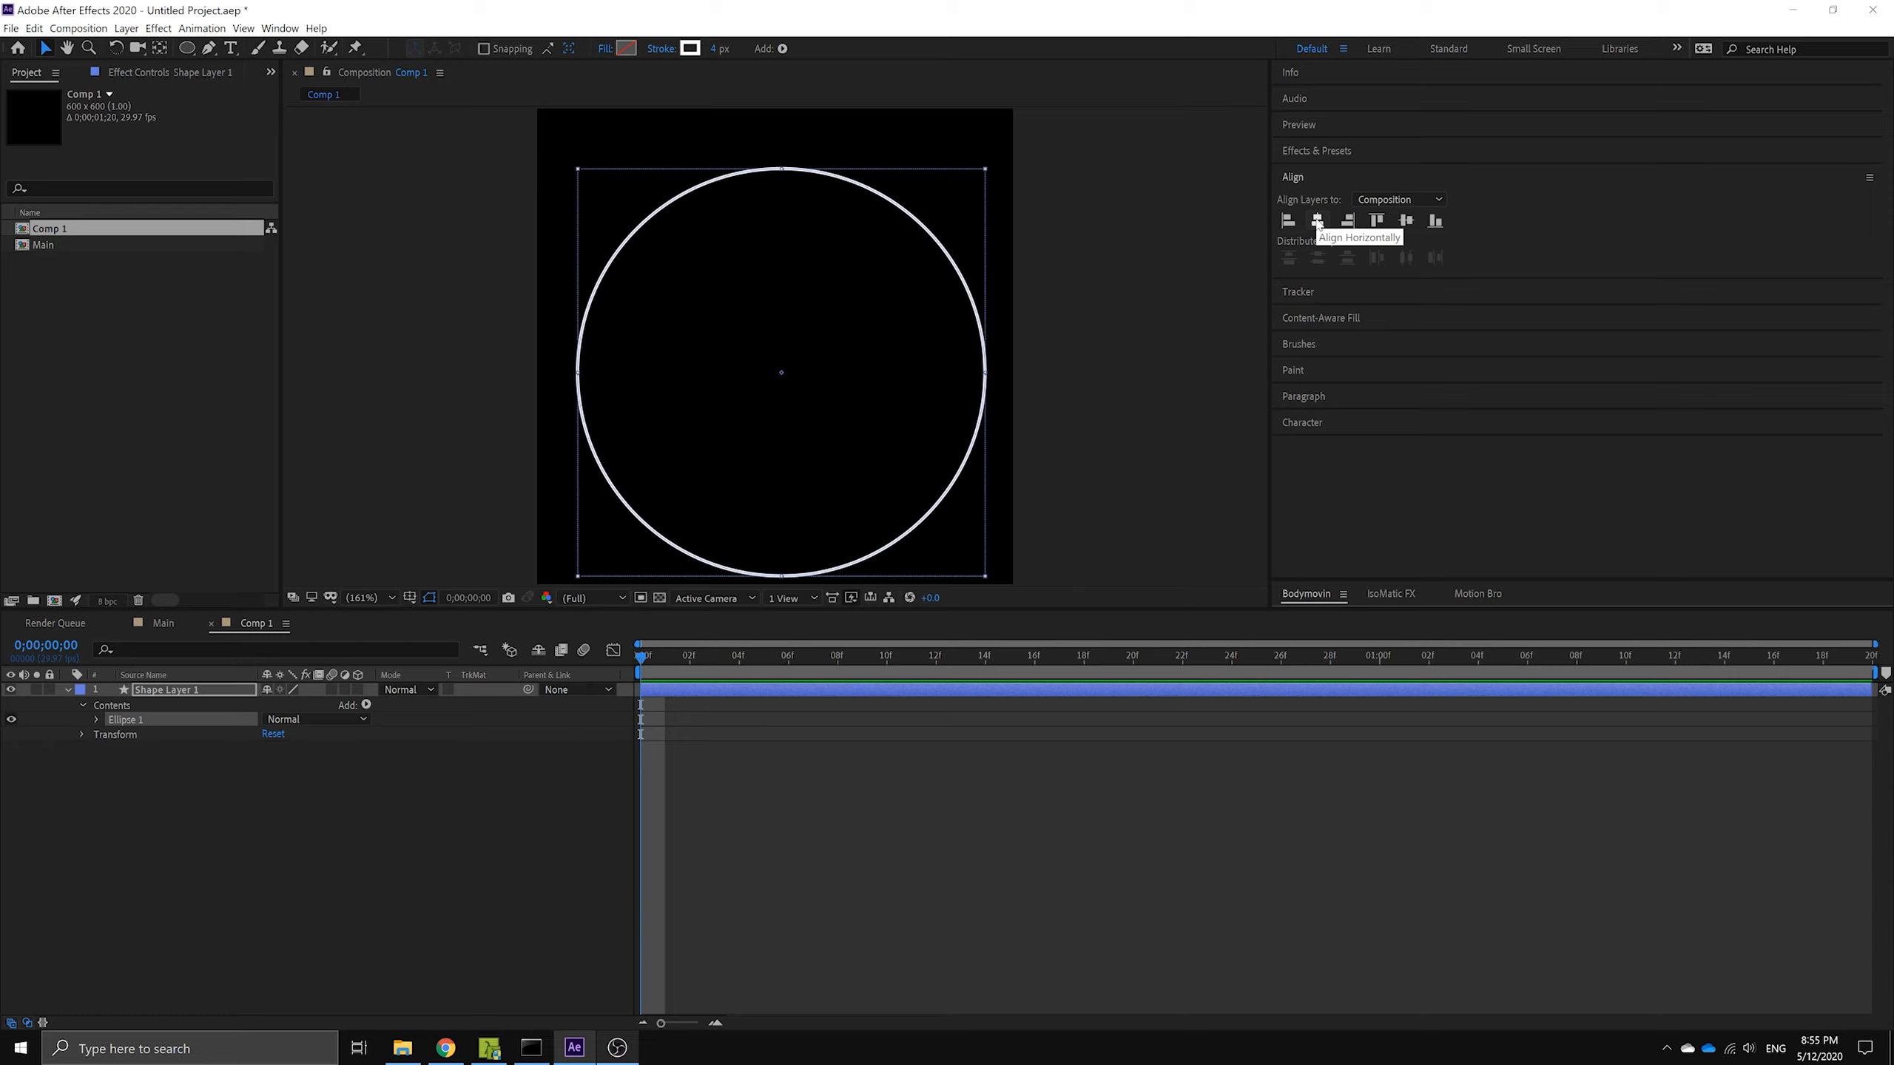
pyautogui.click(1318, 222)
pyautogui.click(1407, 225)
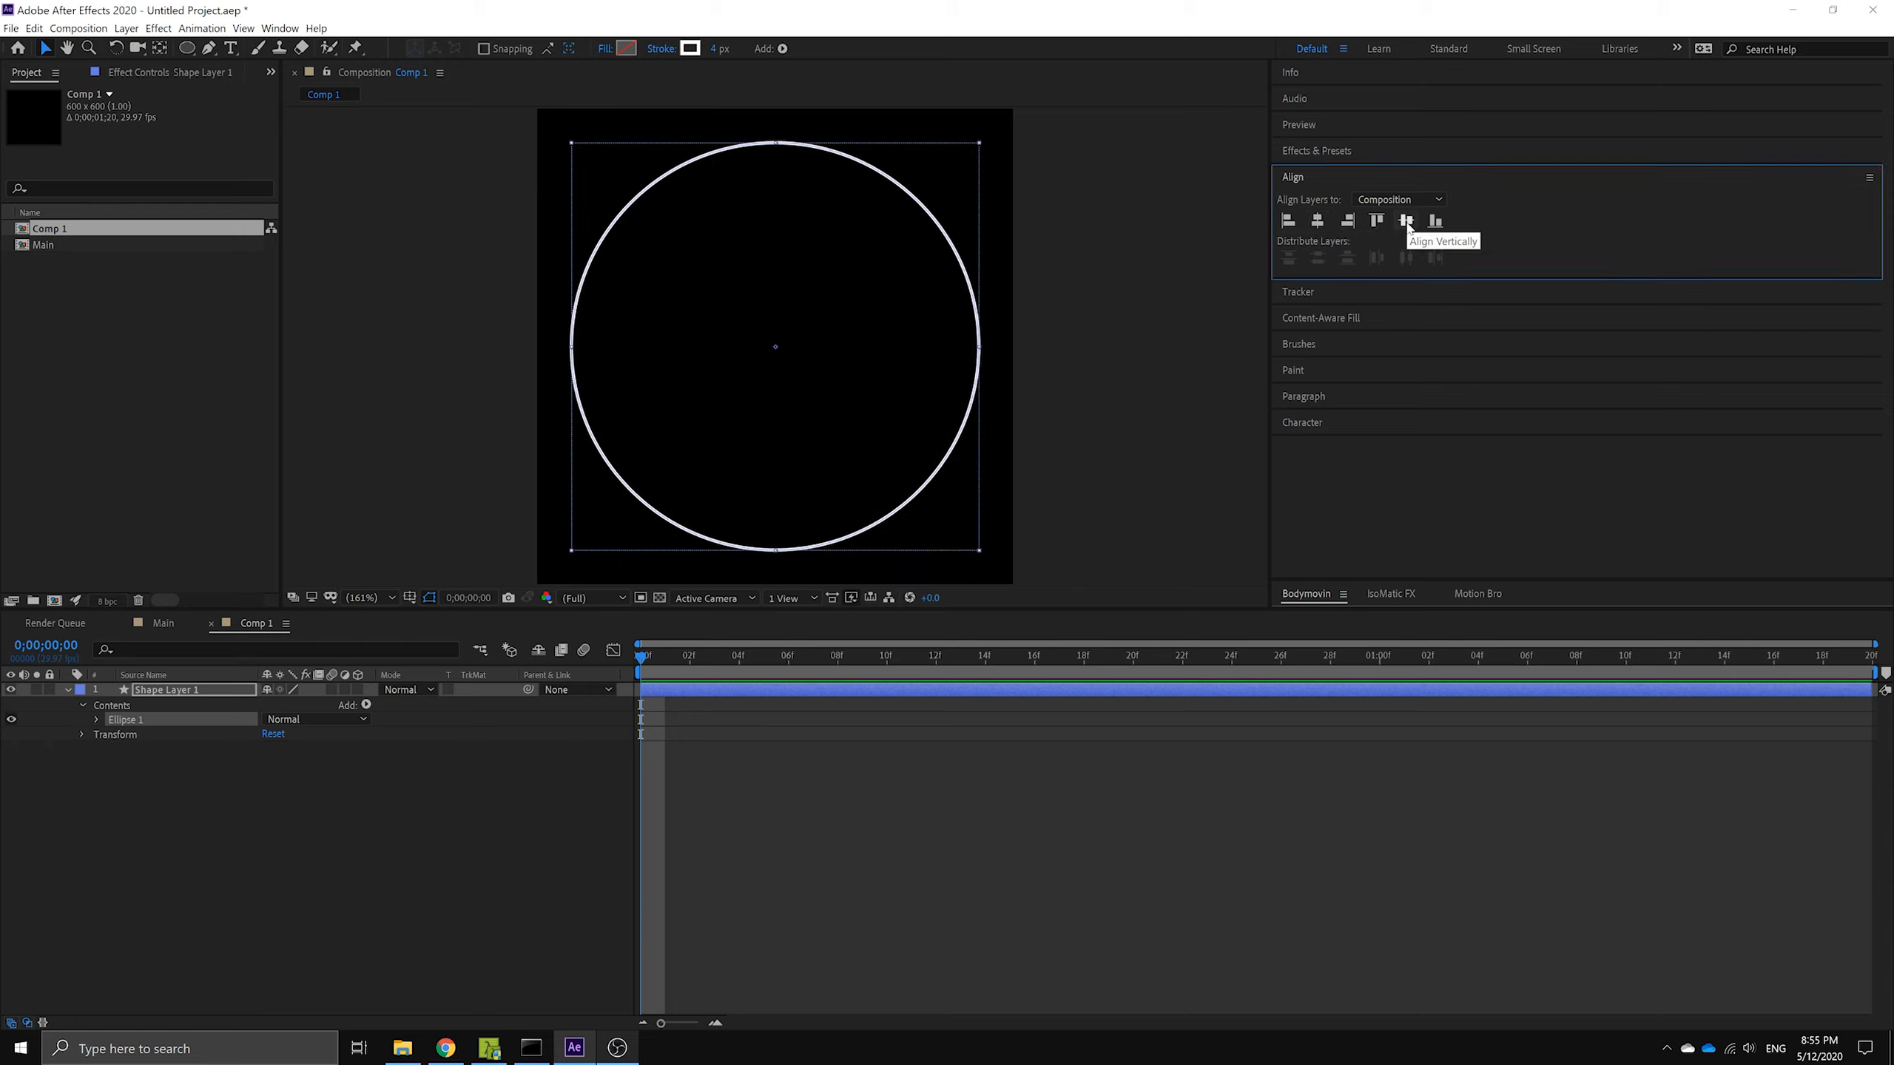
pyautogui.click(459, 767)
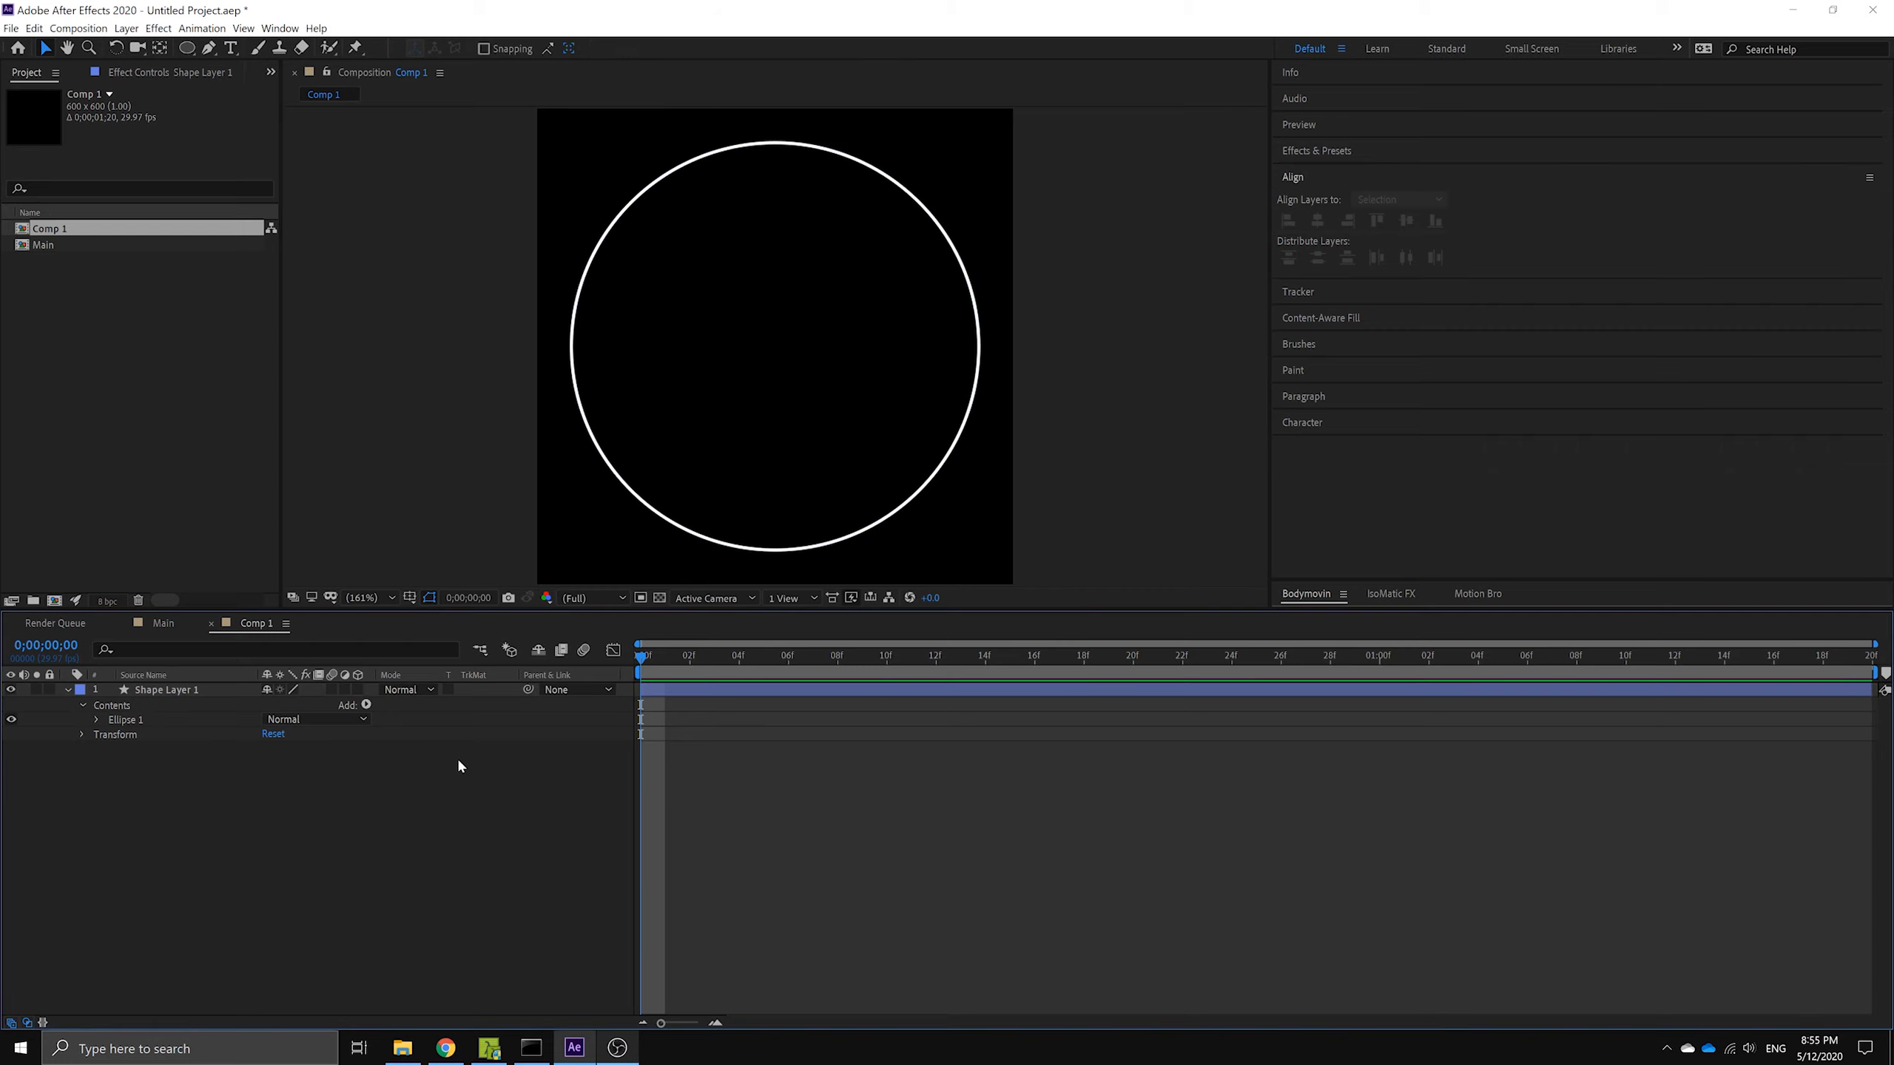
# - Add dashes to the circle's stroke and set the dash length to 16
pyautogui.click(190, 720)
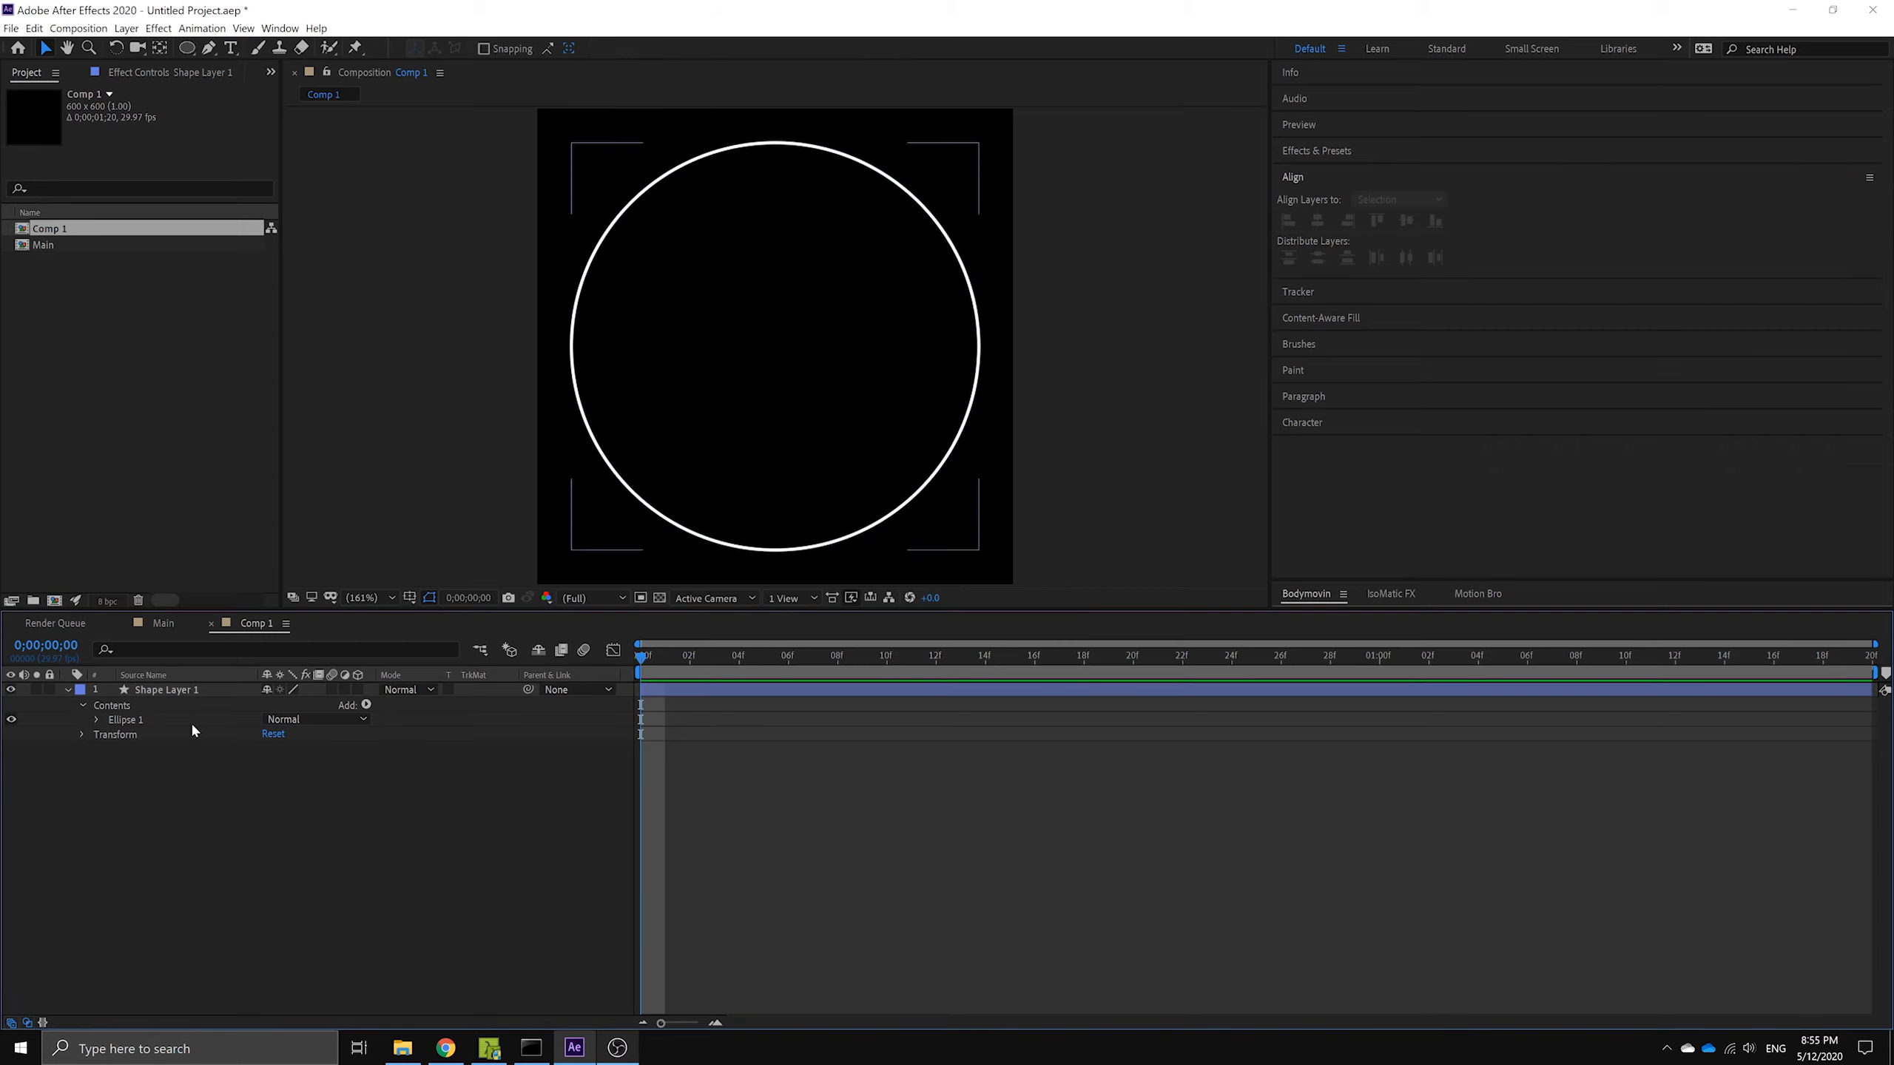
pyautogui.click(98, 719)
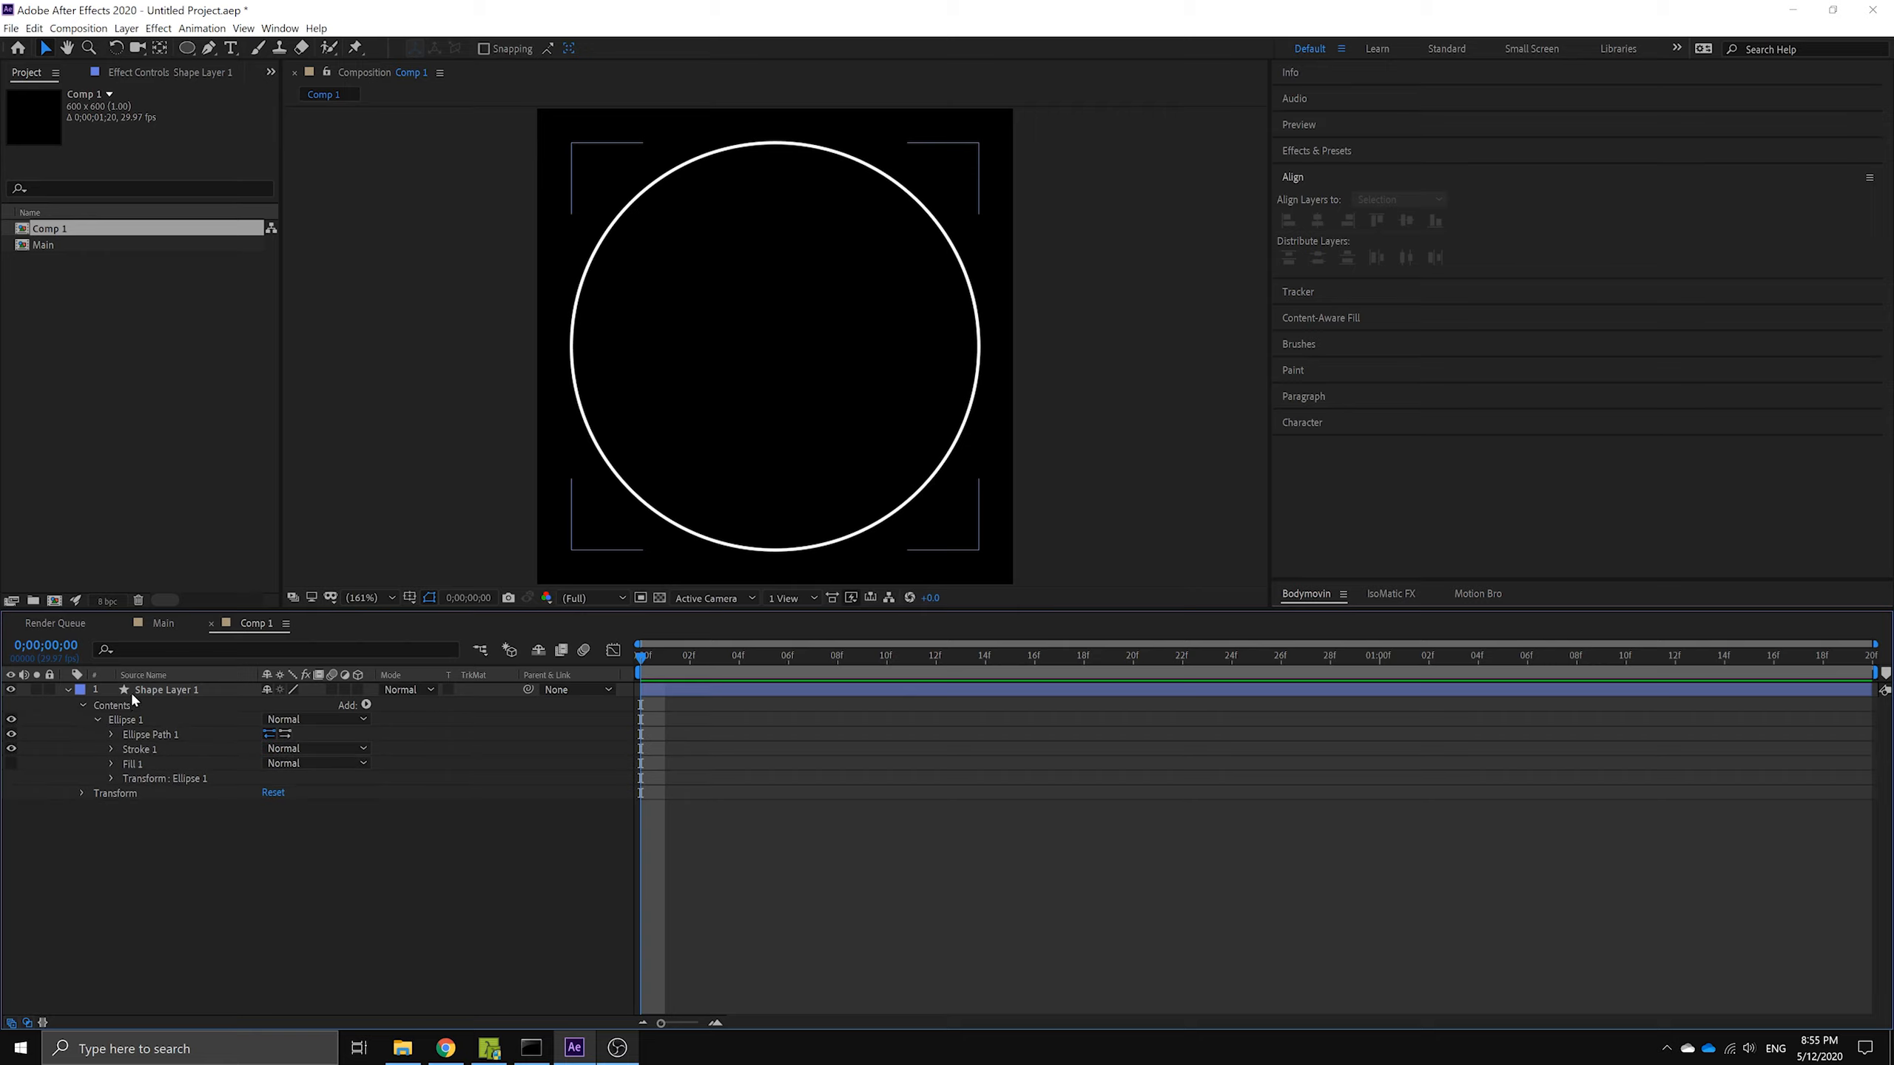
pyautogui.click(111, 750)
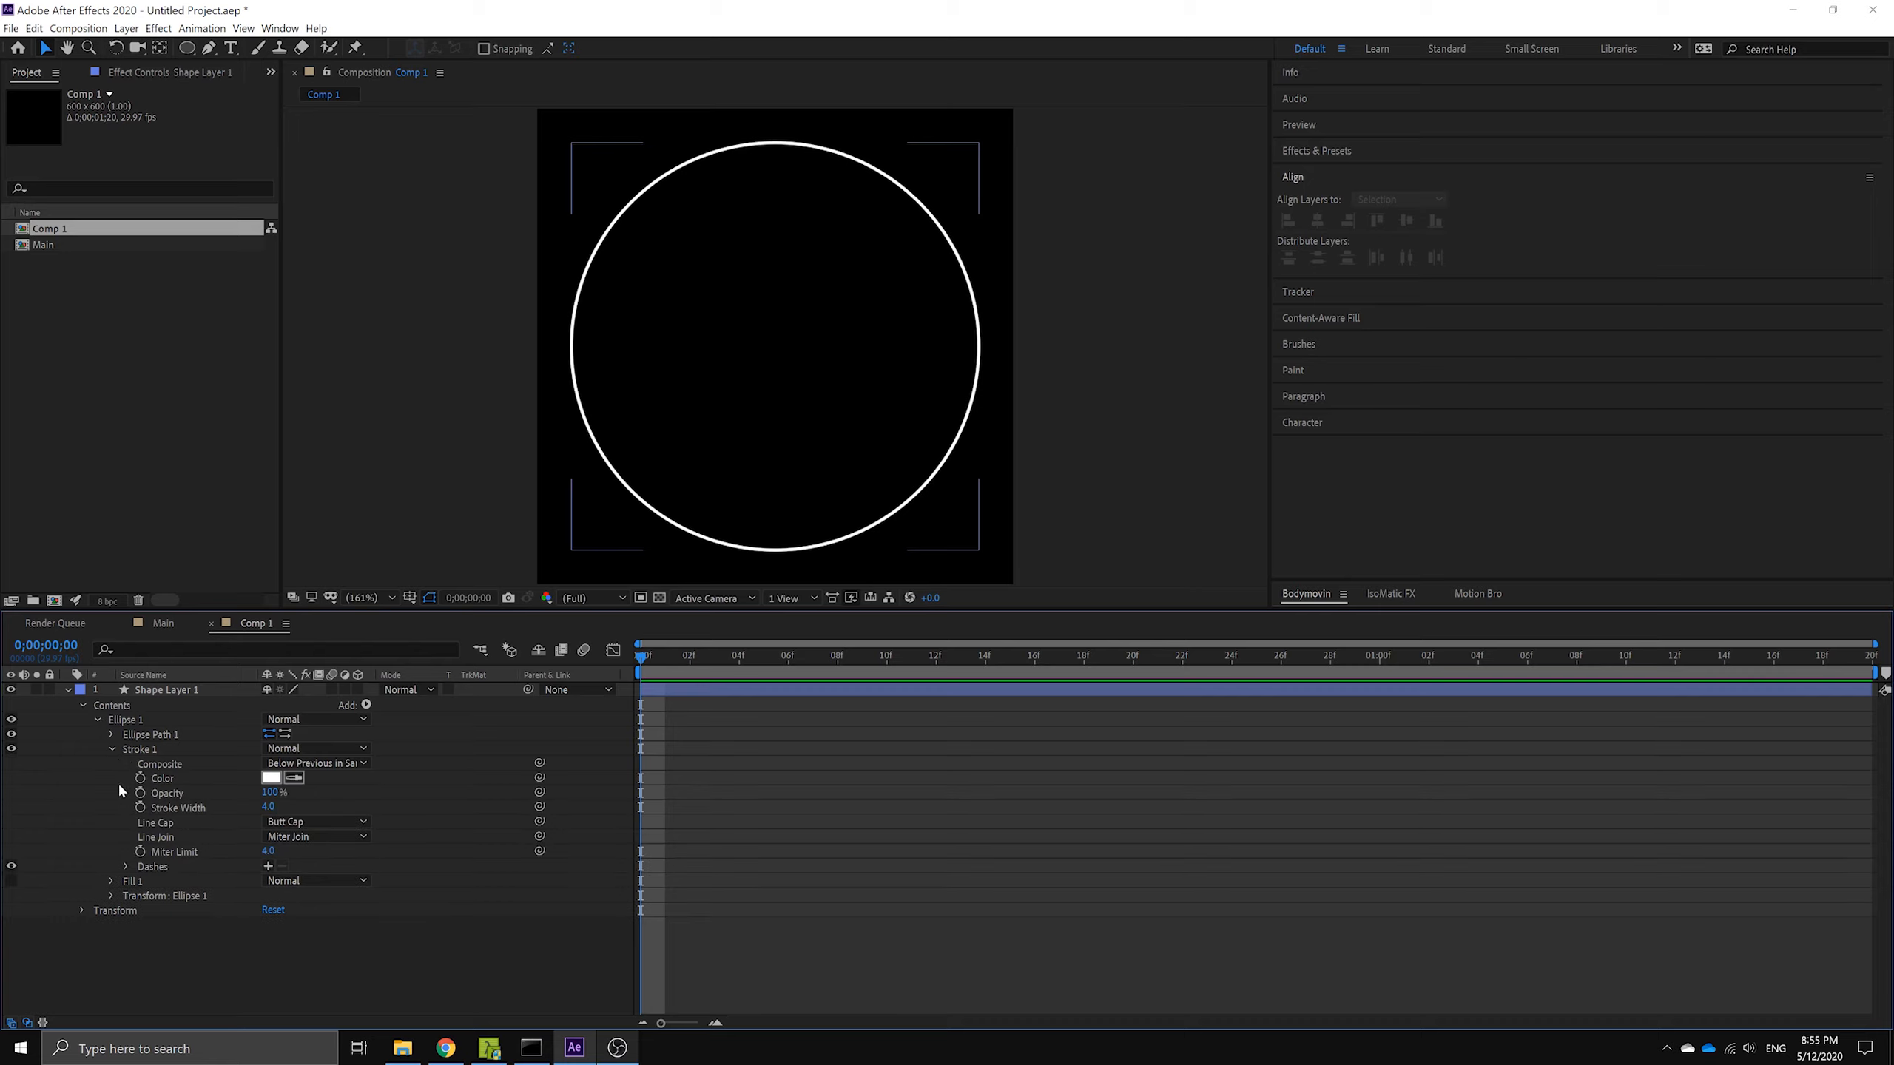
pyautogui.click(268, 866)
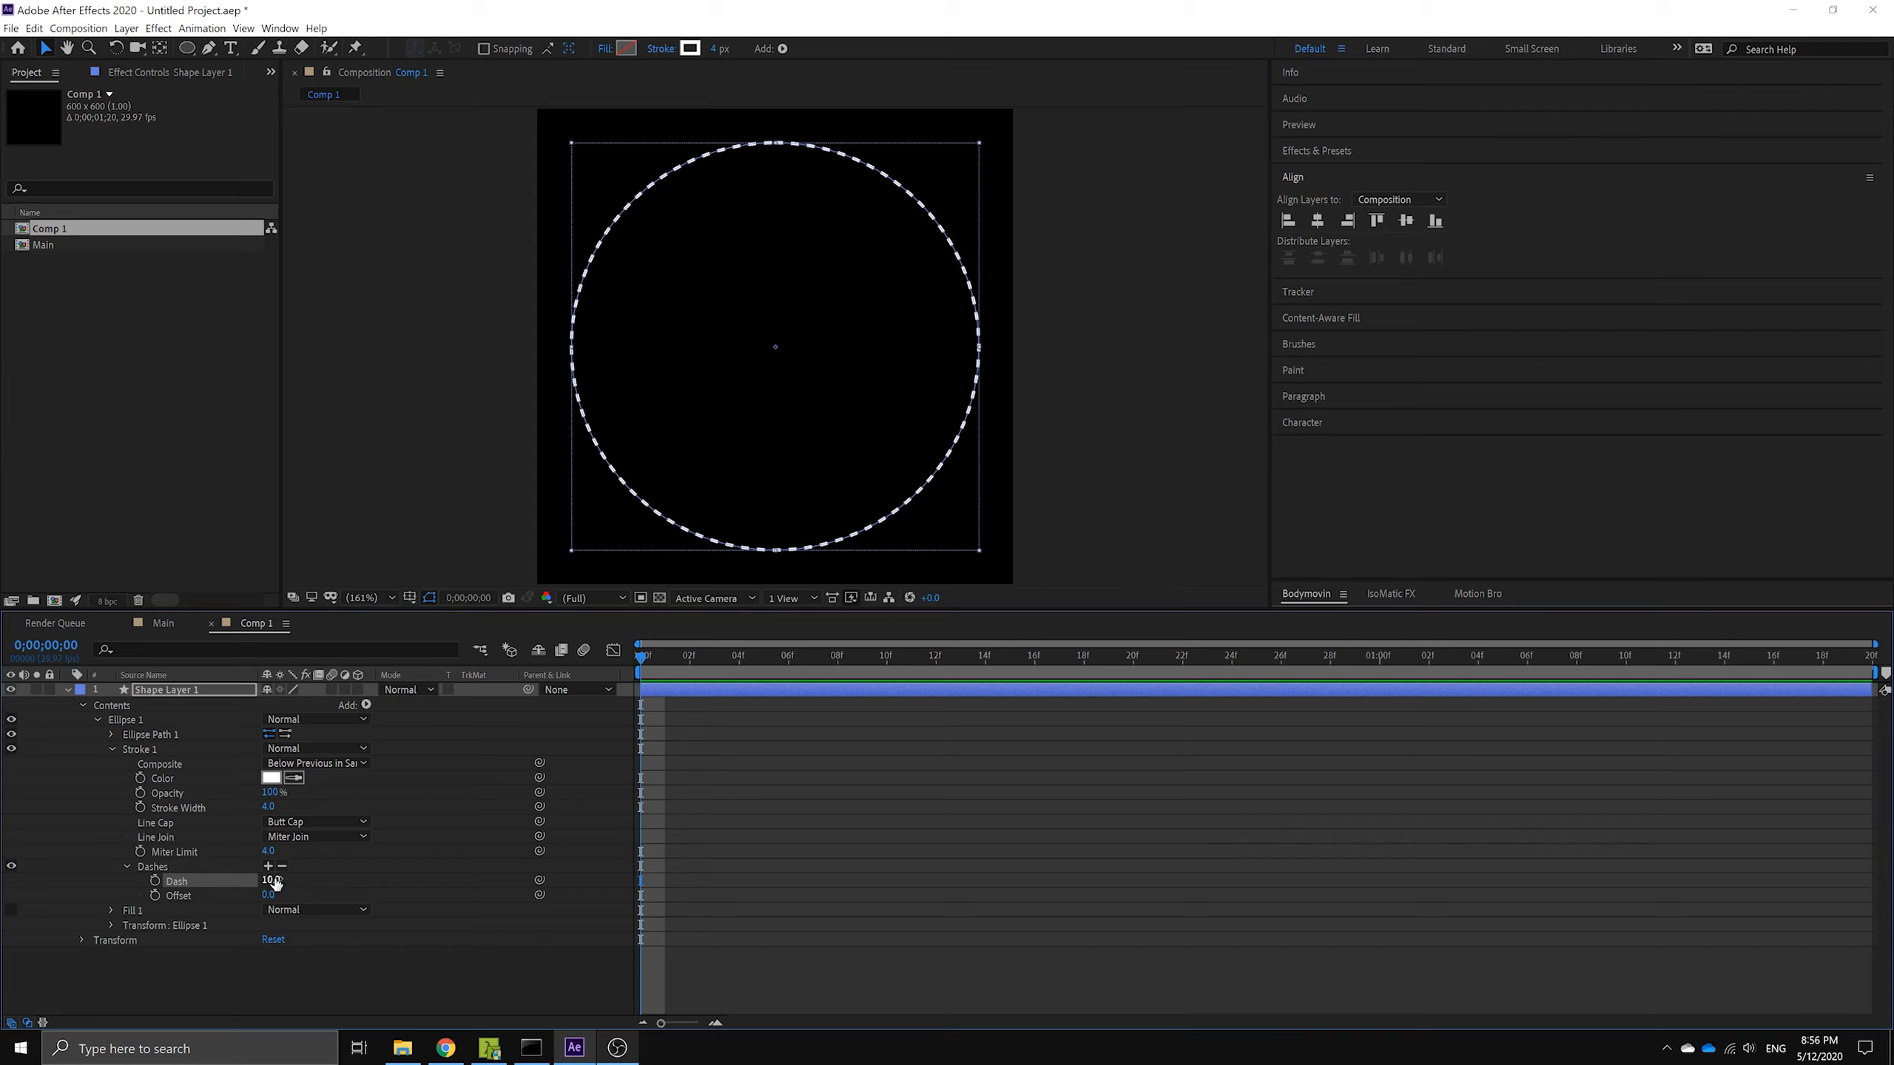
pyautogui.moveTo(274, 881); pyautogui.dragTo(287, 885)
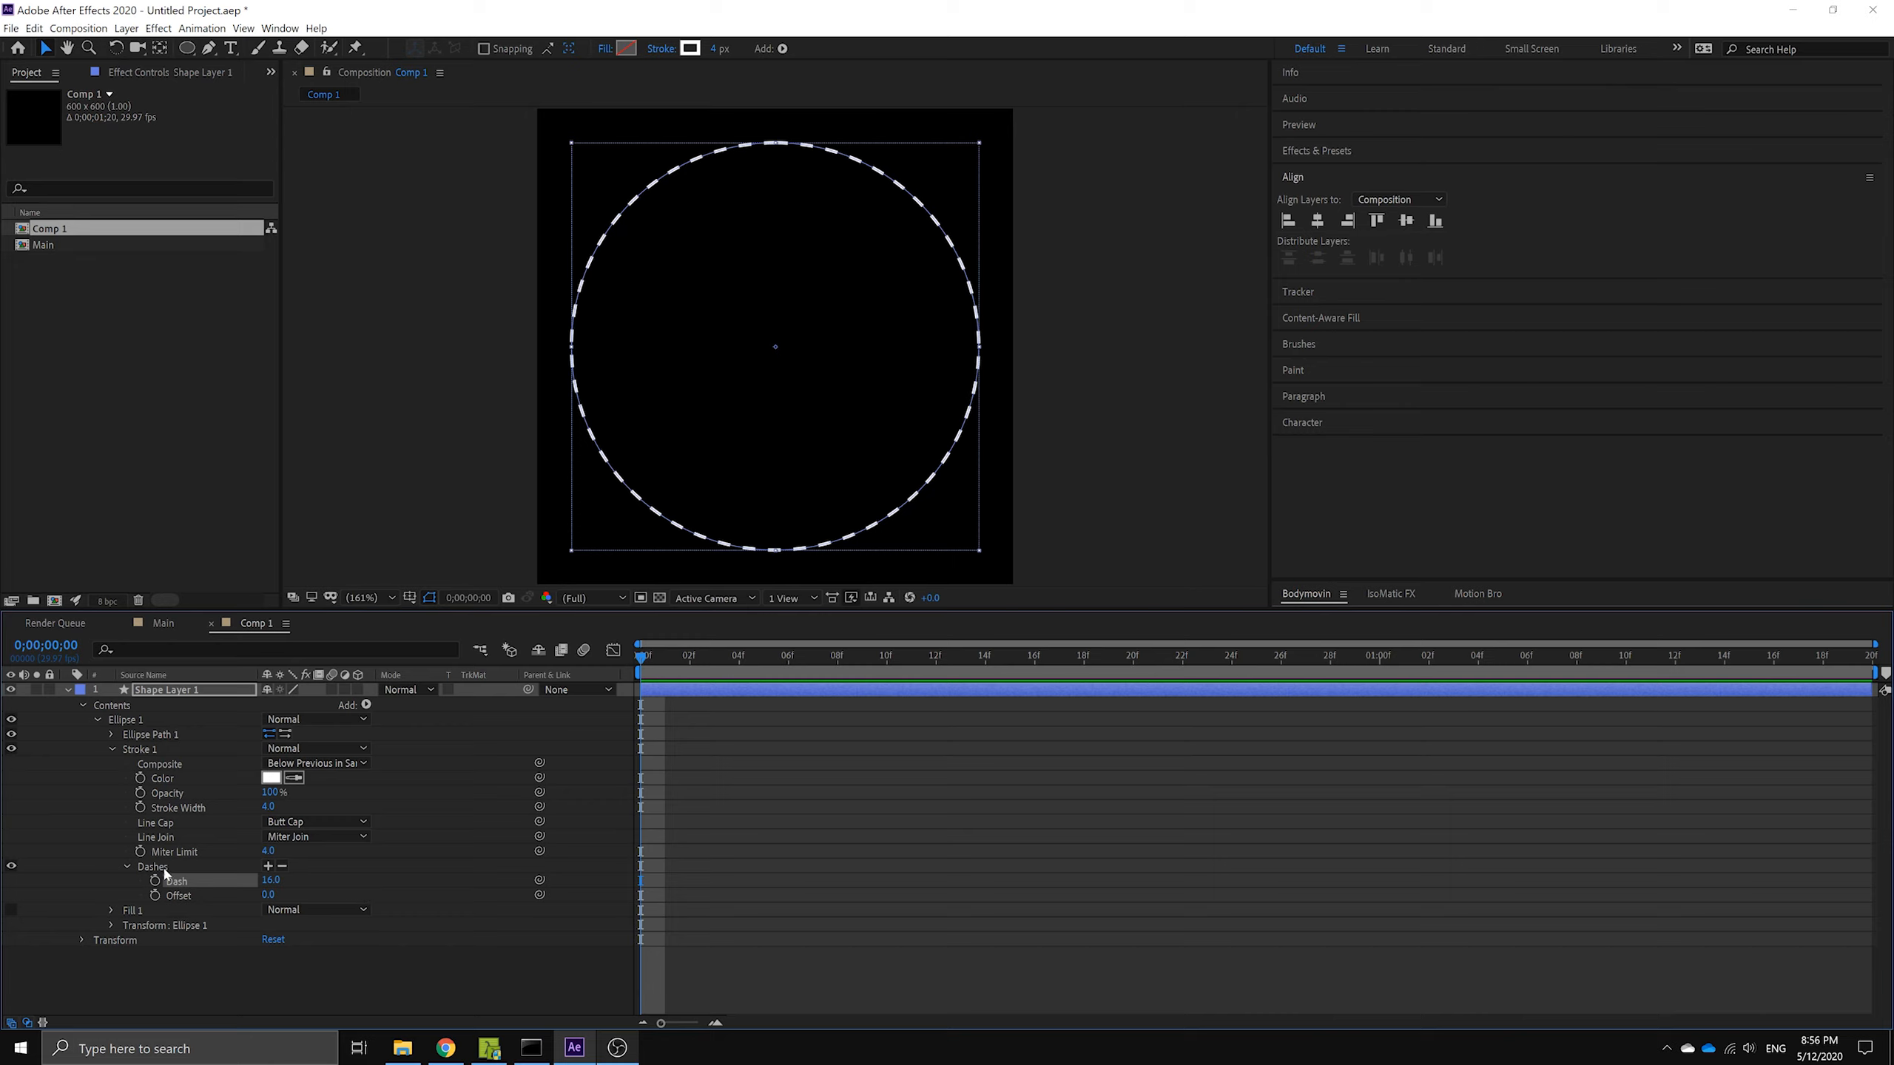
# - Unlink the scale proportions in the ellipse's own transform and set its vertical scale to 86.602%
pyautogui.click(111, 925)
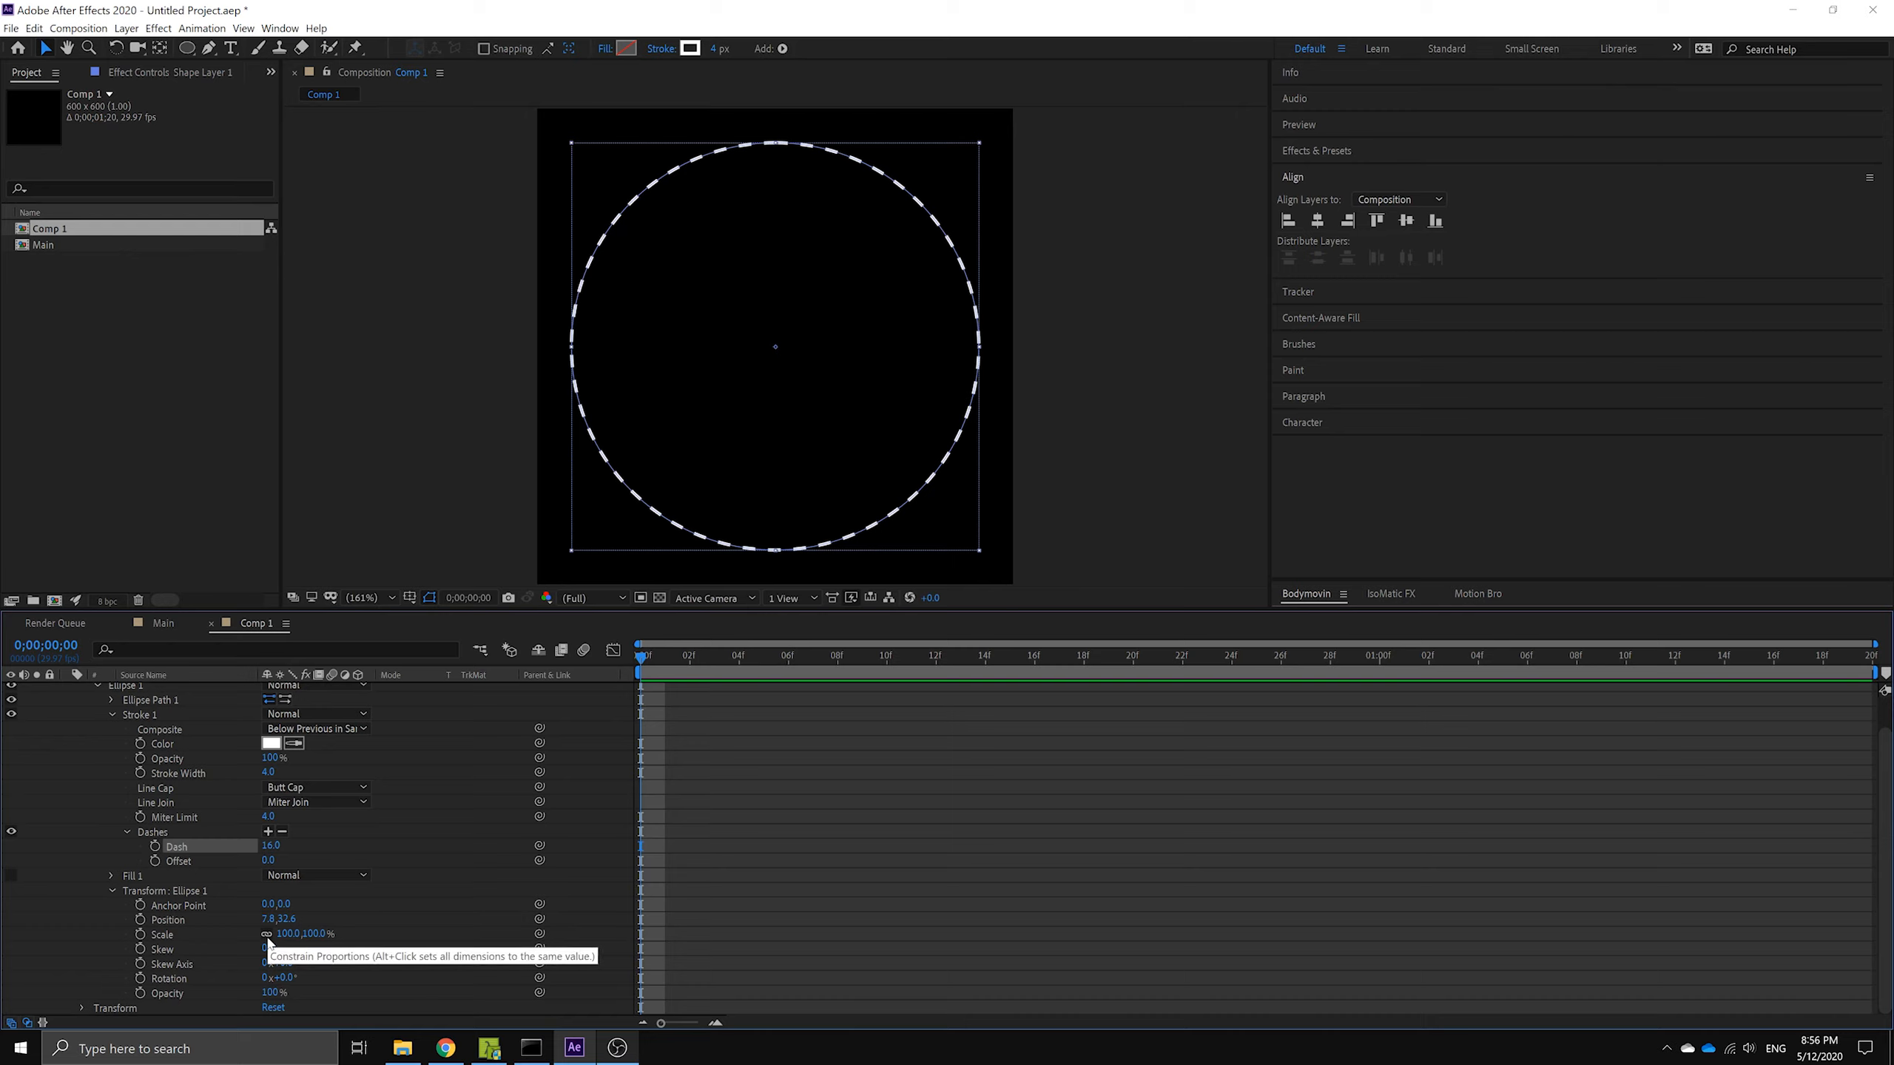
pyautogui.click(316, 935)
pyautogui.write('8')
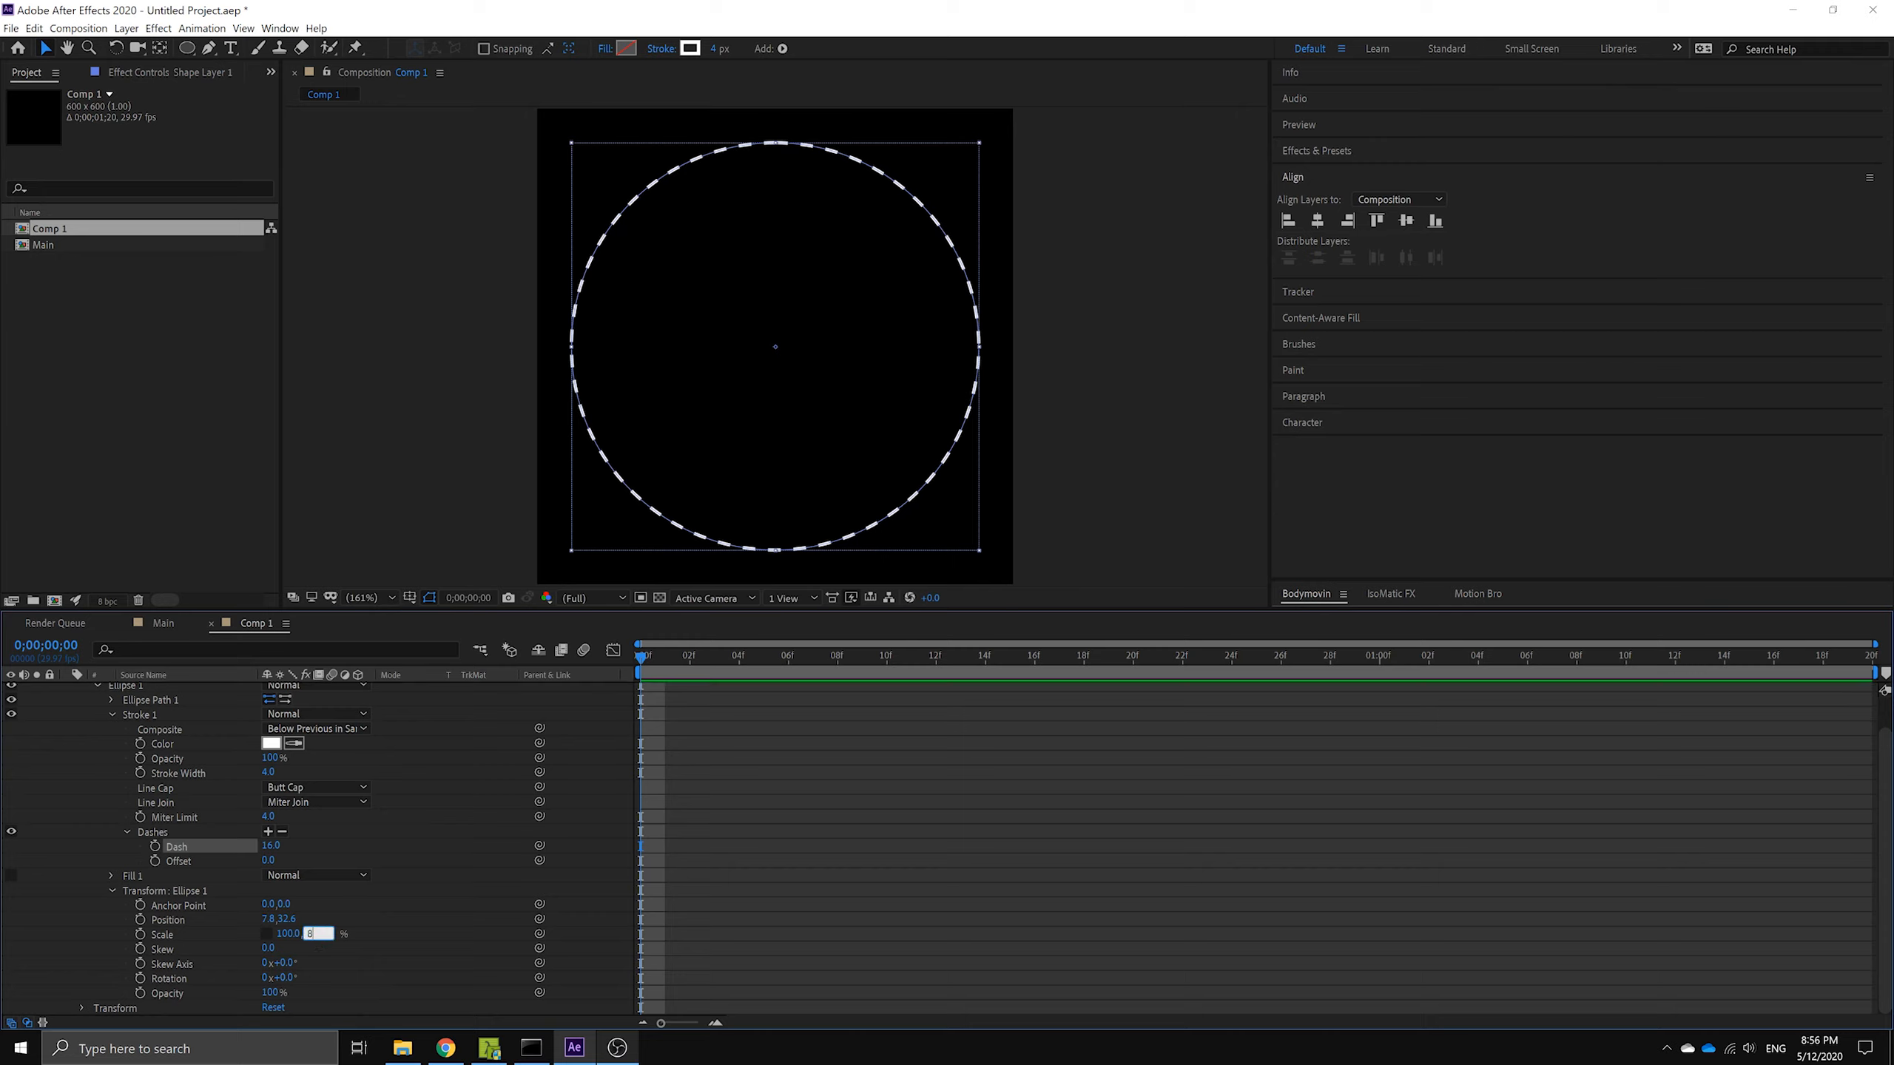
pyautogui.write('6.602')
pyautogui.press('Return')
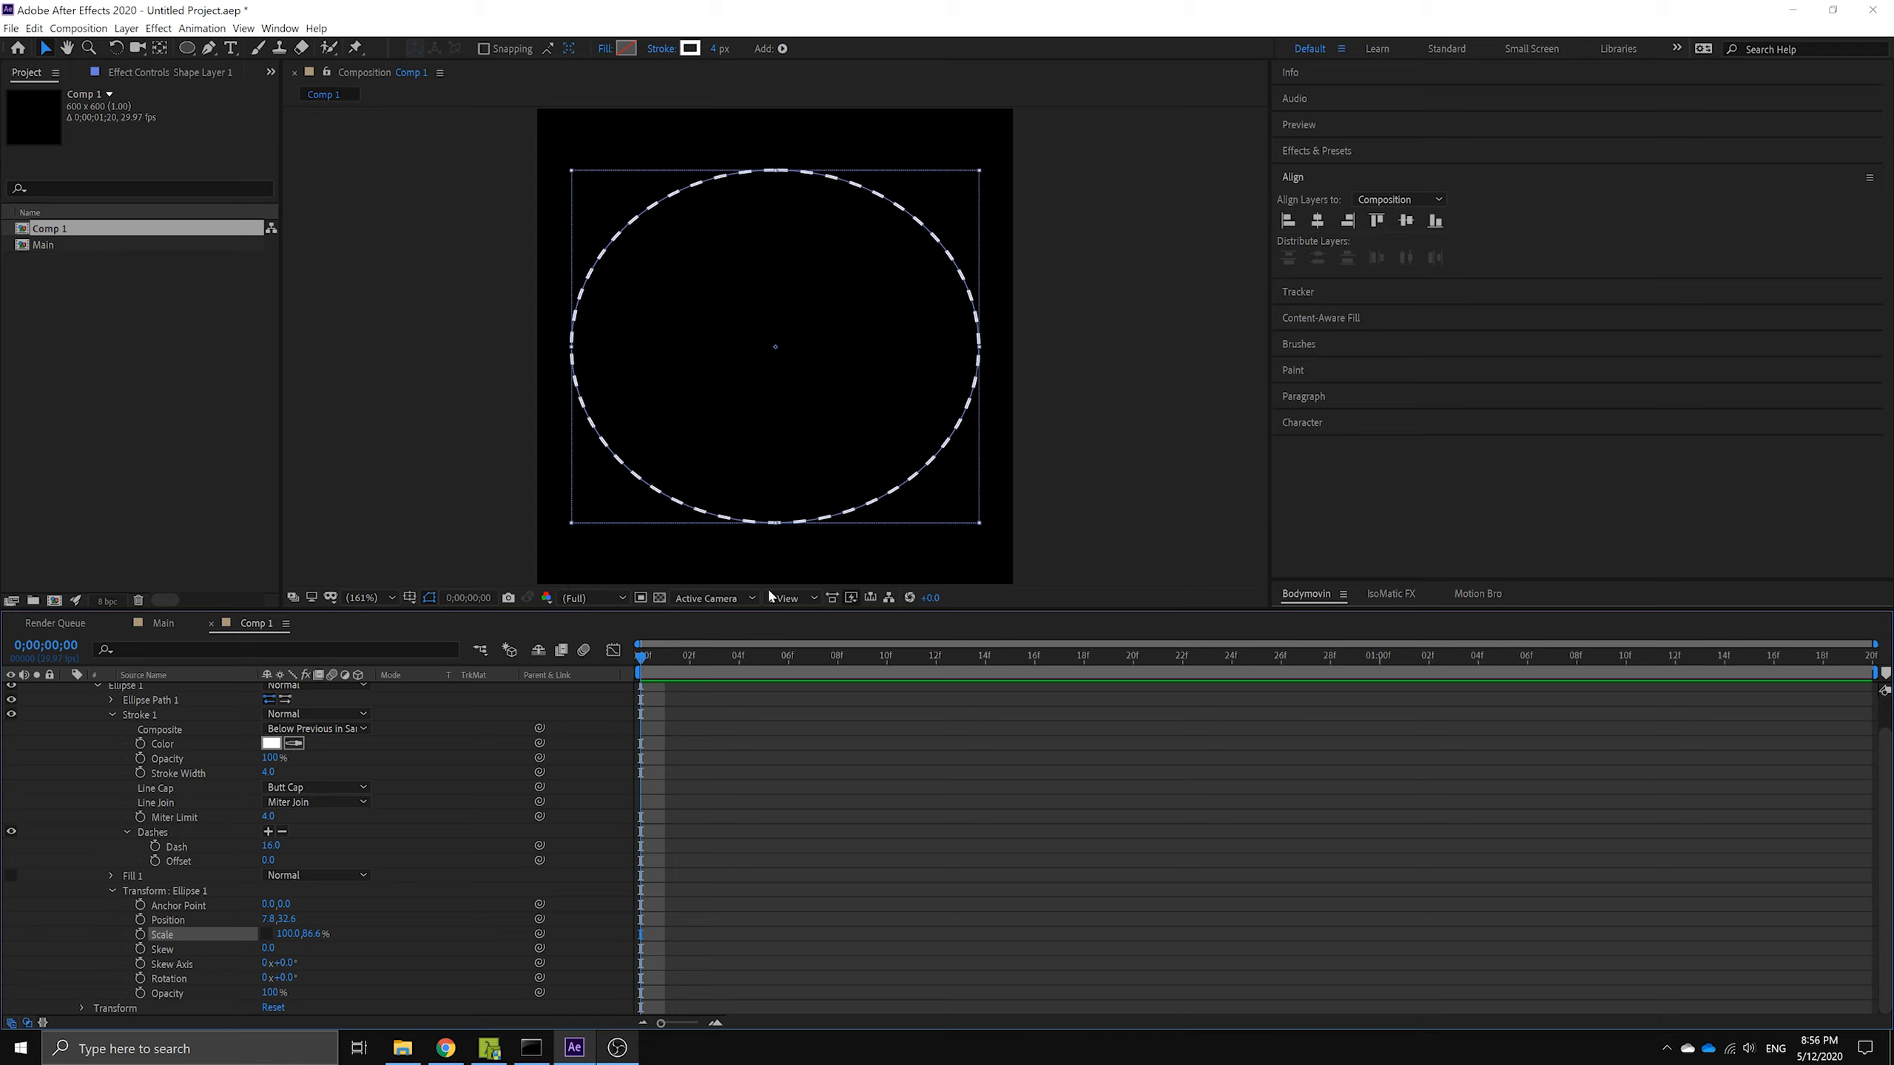
# - Set the ellipse's skew to 30 and its rotation to 30° to give it an isometric shape
pyautogui.click(267, 949)
pyautogui.press('Return')
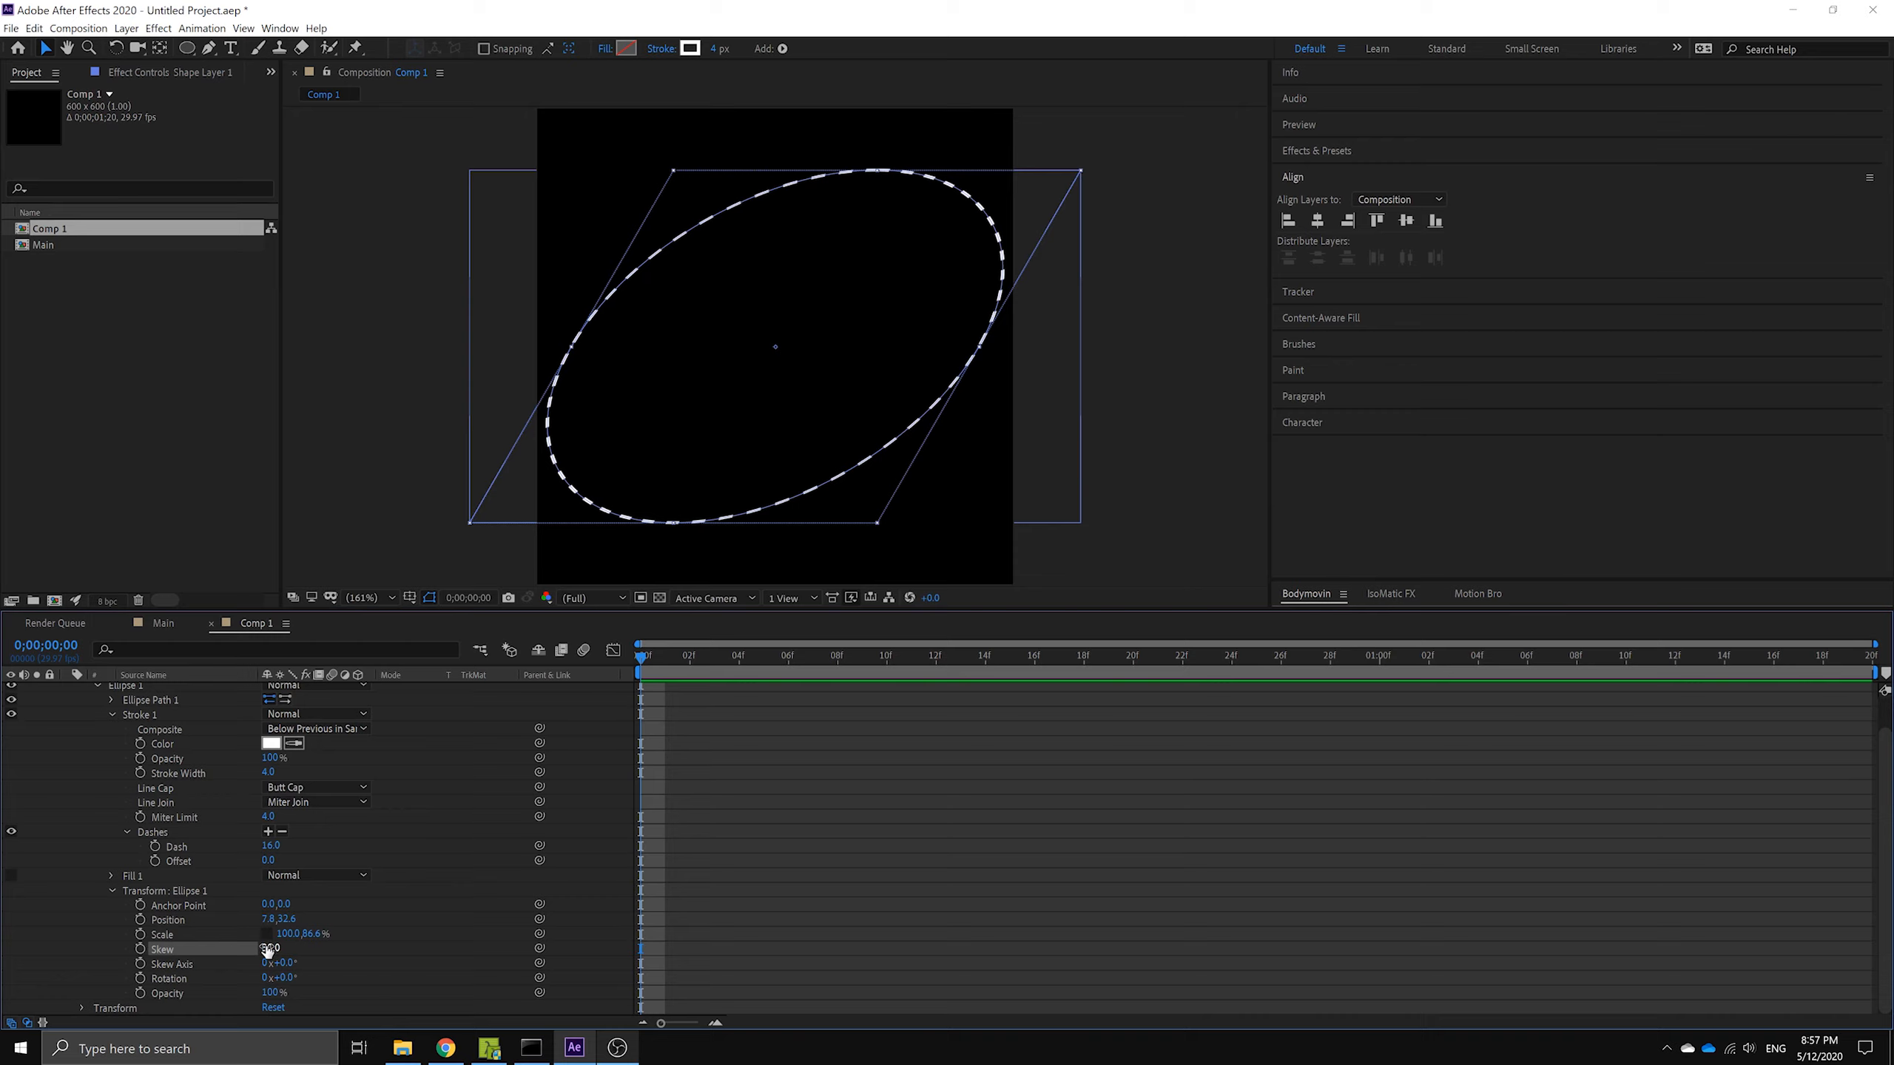
pyautogui.click(287, 978)
pyautogui.write('30')
pyautogui.press('Return')
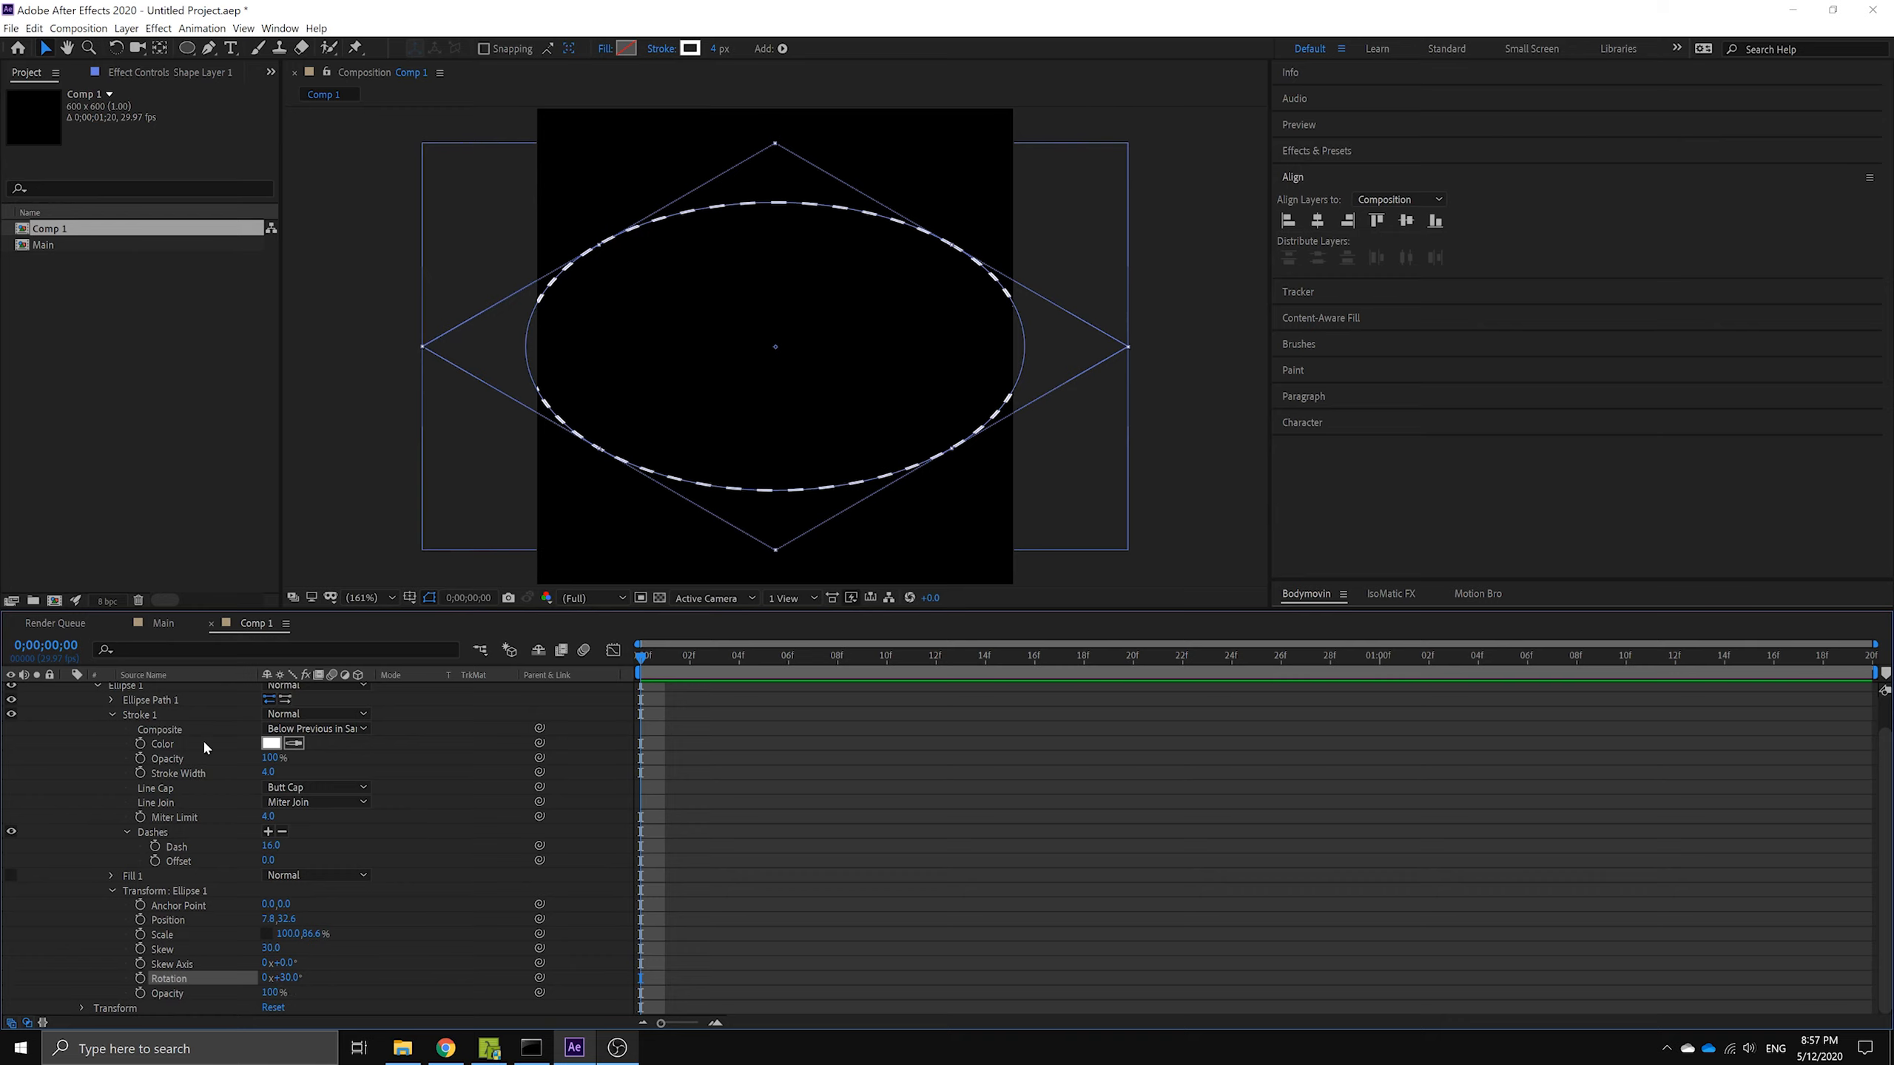
# - Add a keyframe at 0;00;00;00 for the shape layer's scale and set it to 0%
pyautogui.scroll(1, 203, 740)
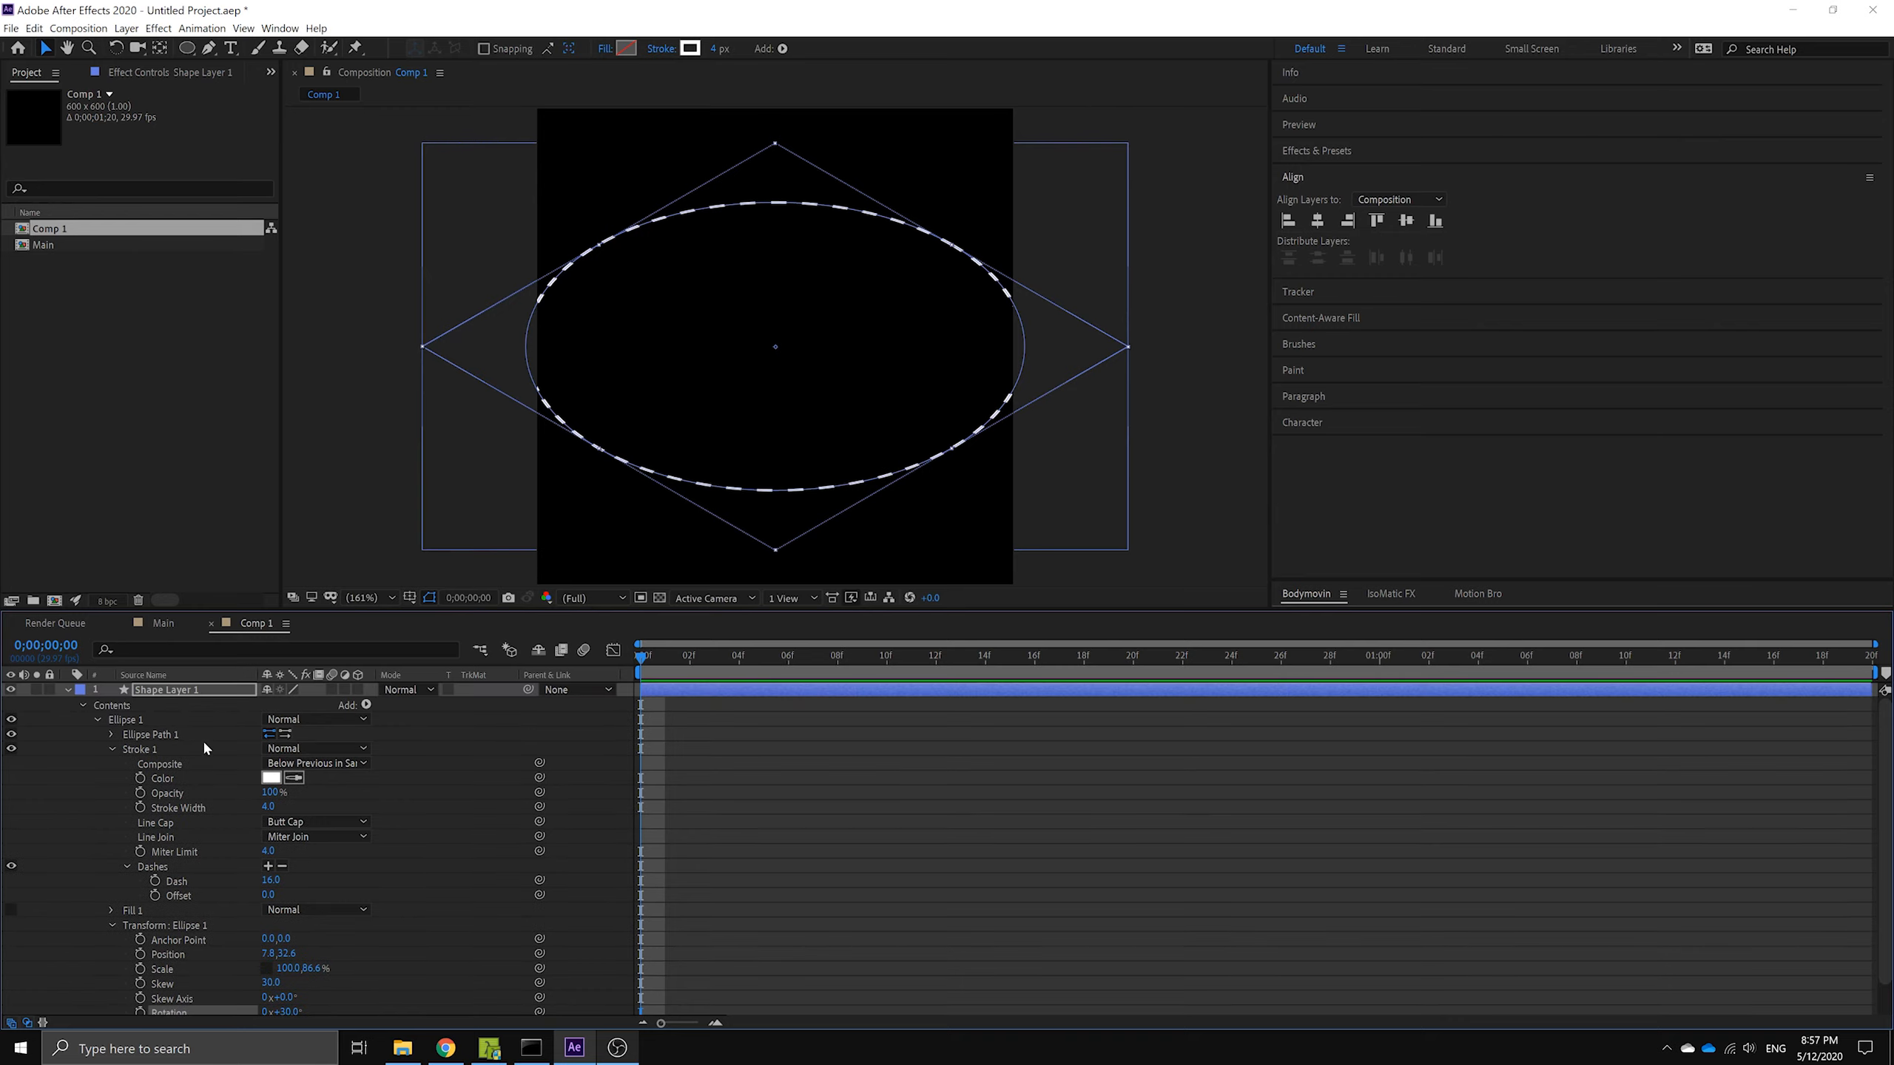
pyautogui.click(82, 706)
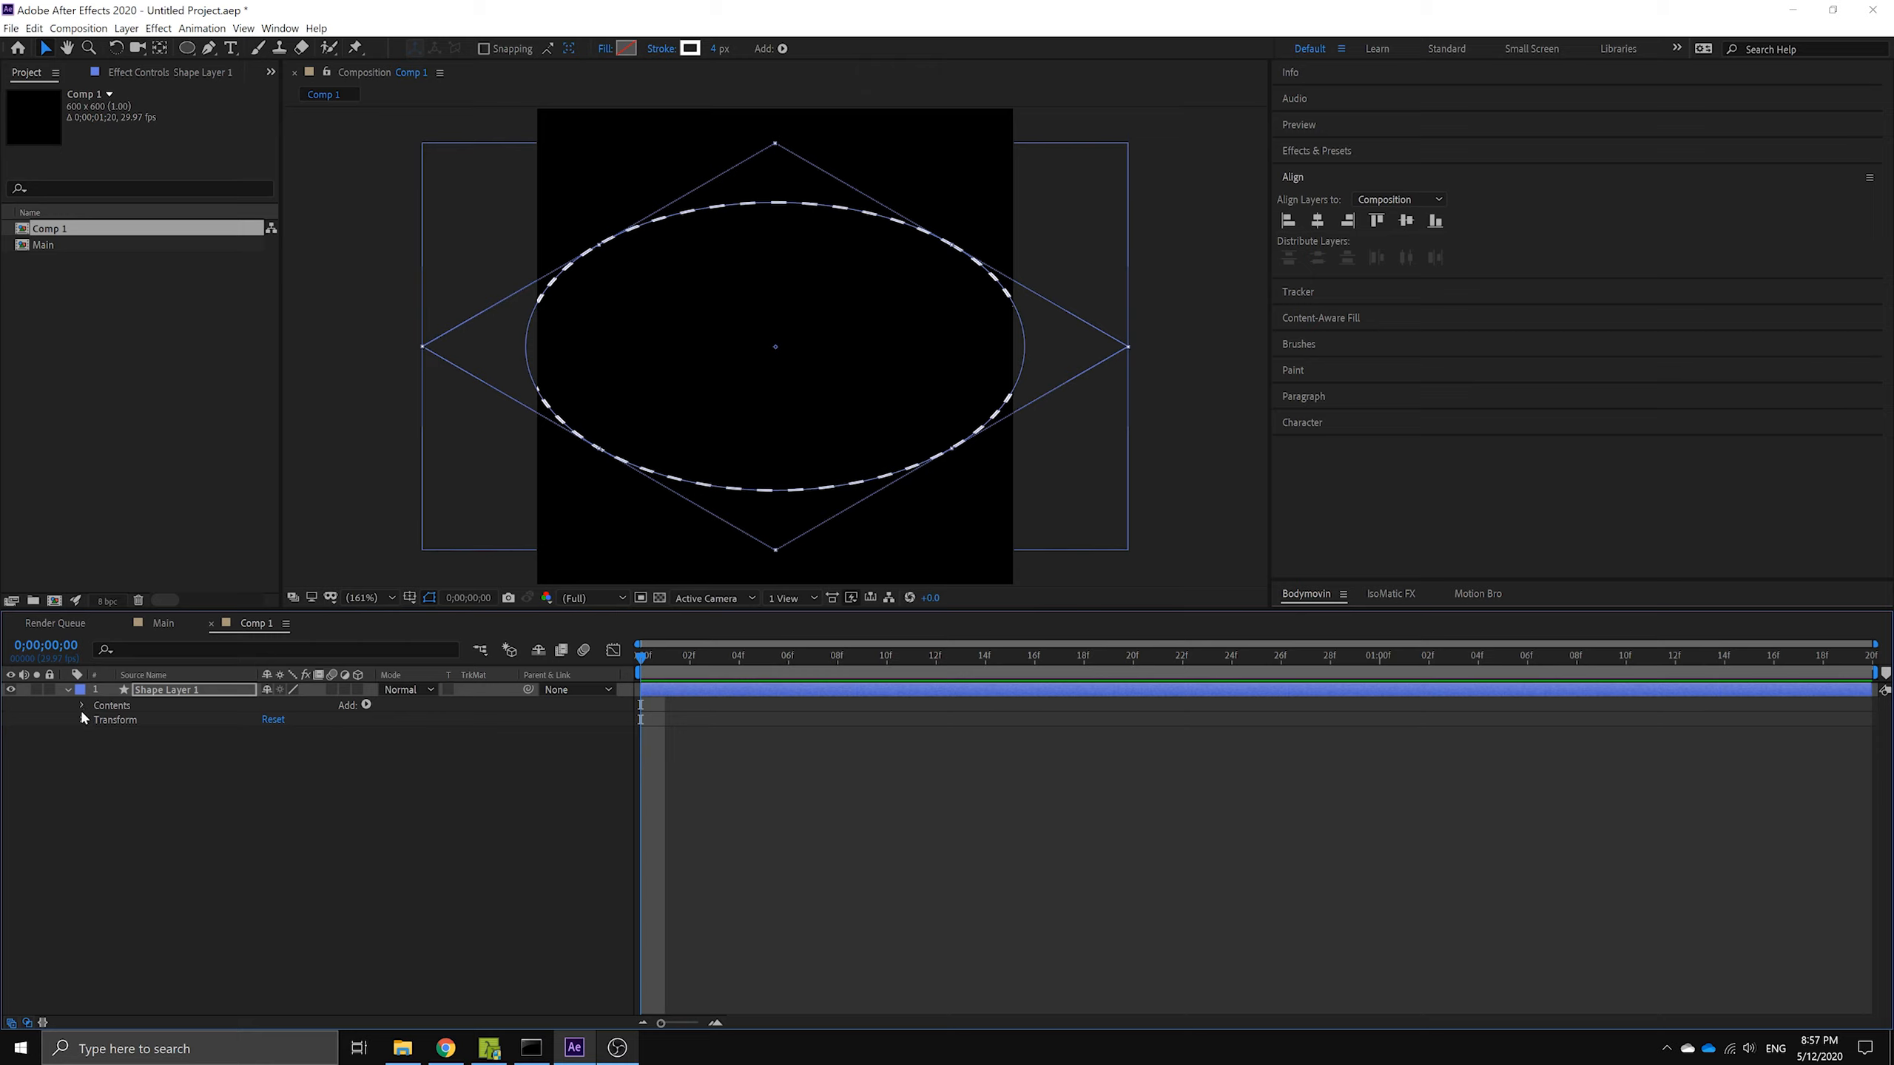
pyautogui.click(82, 721)
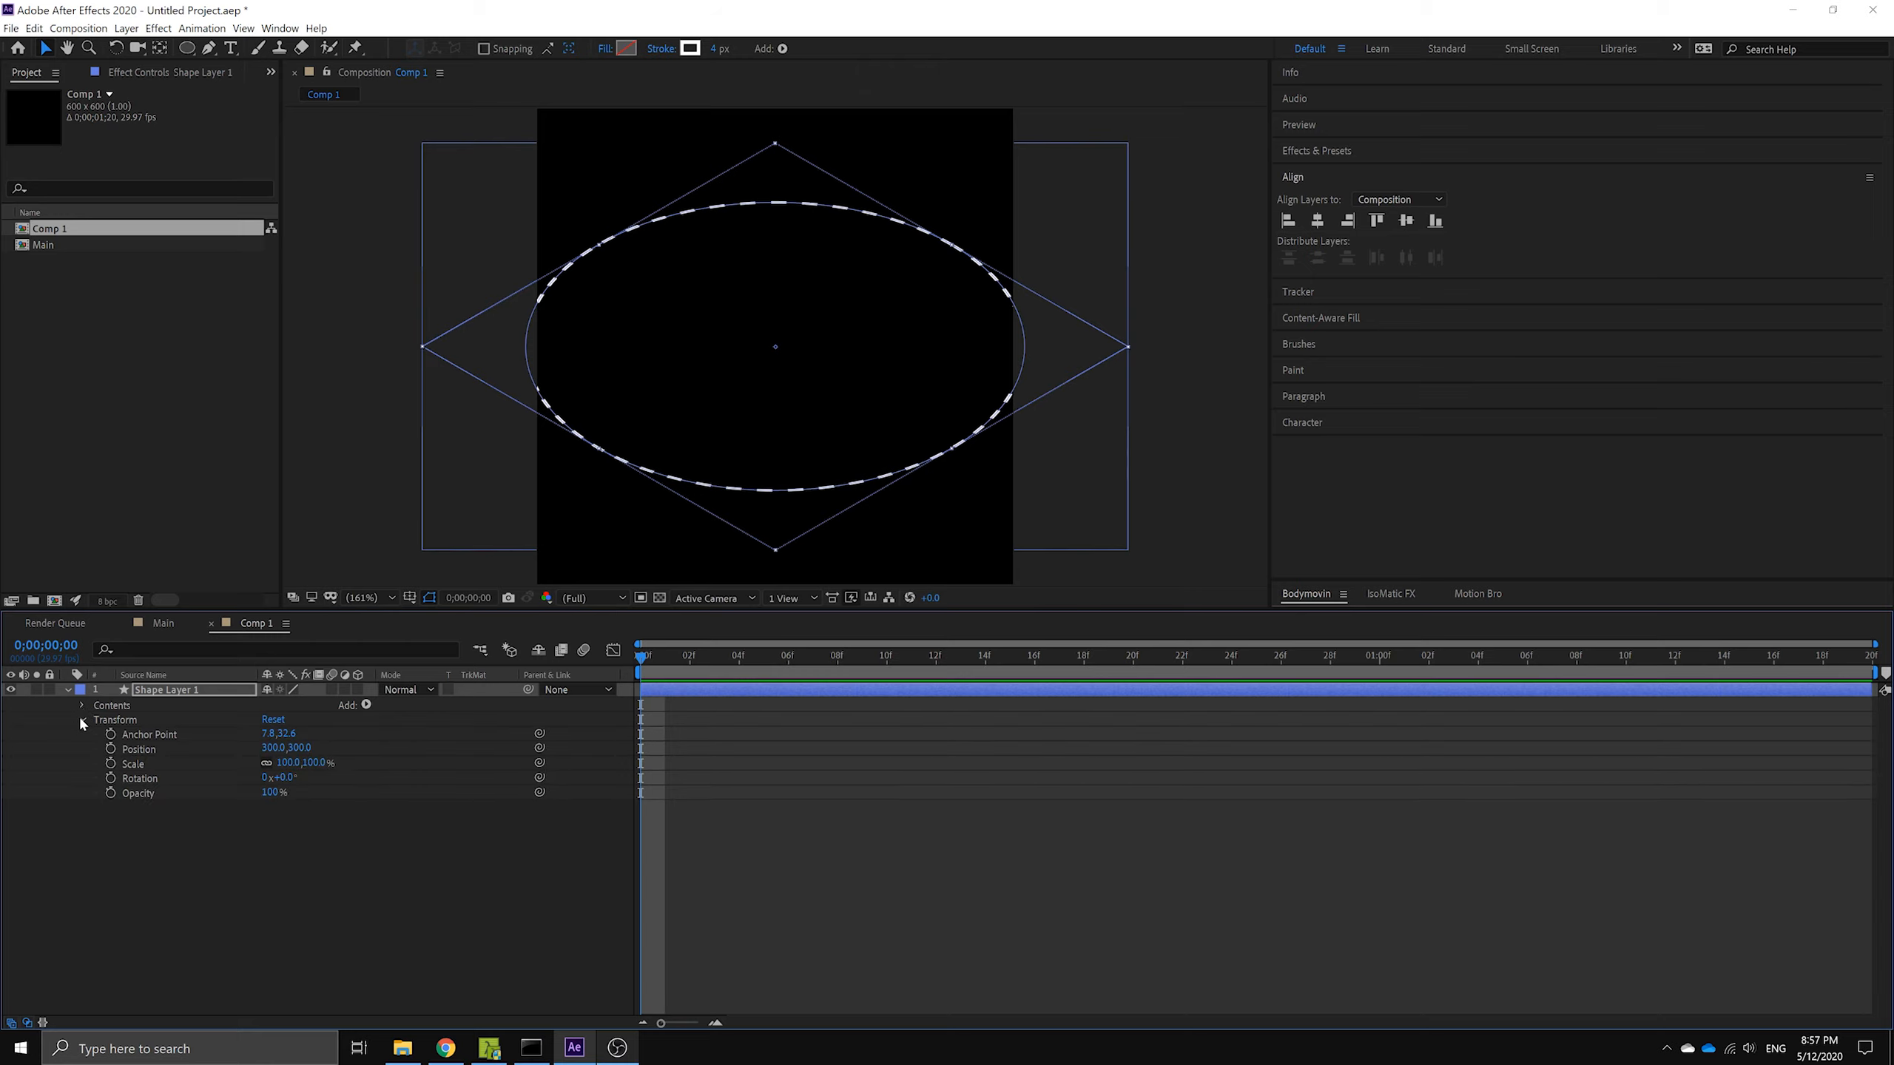
pyautogui.click(111, 763)
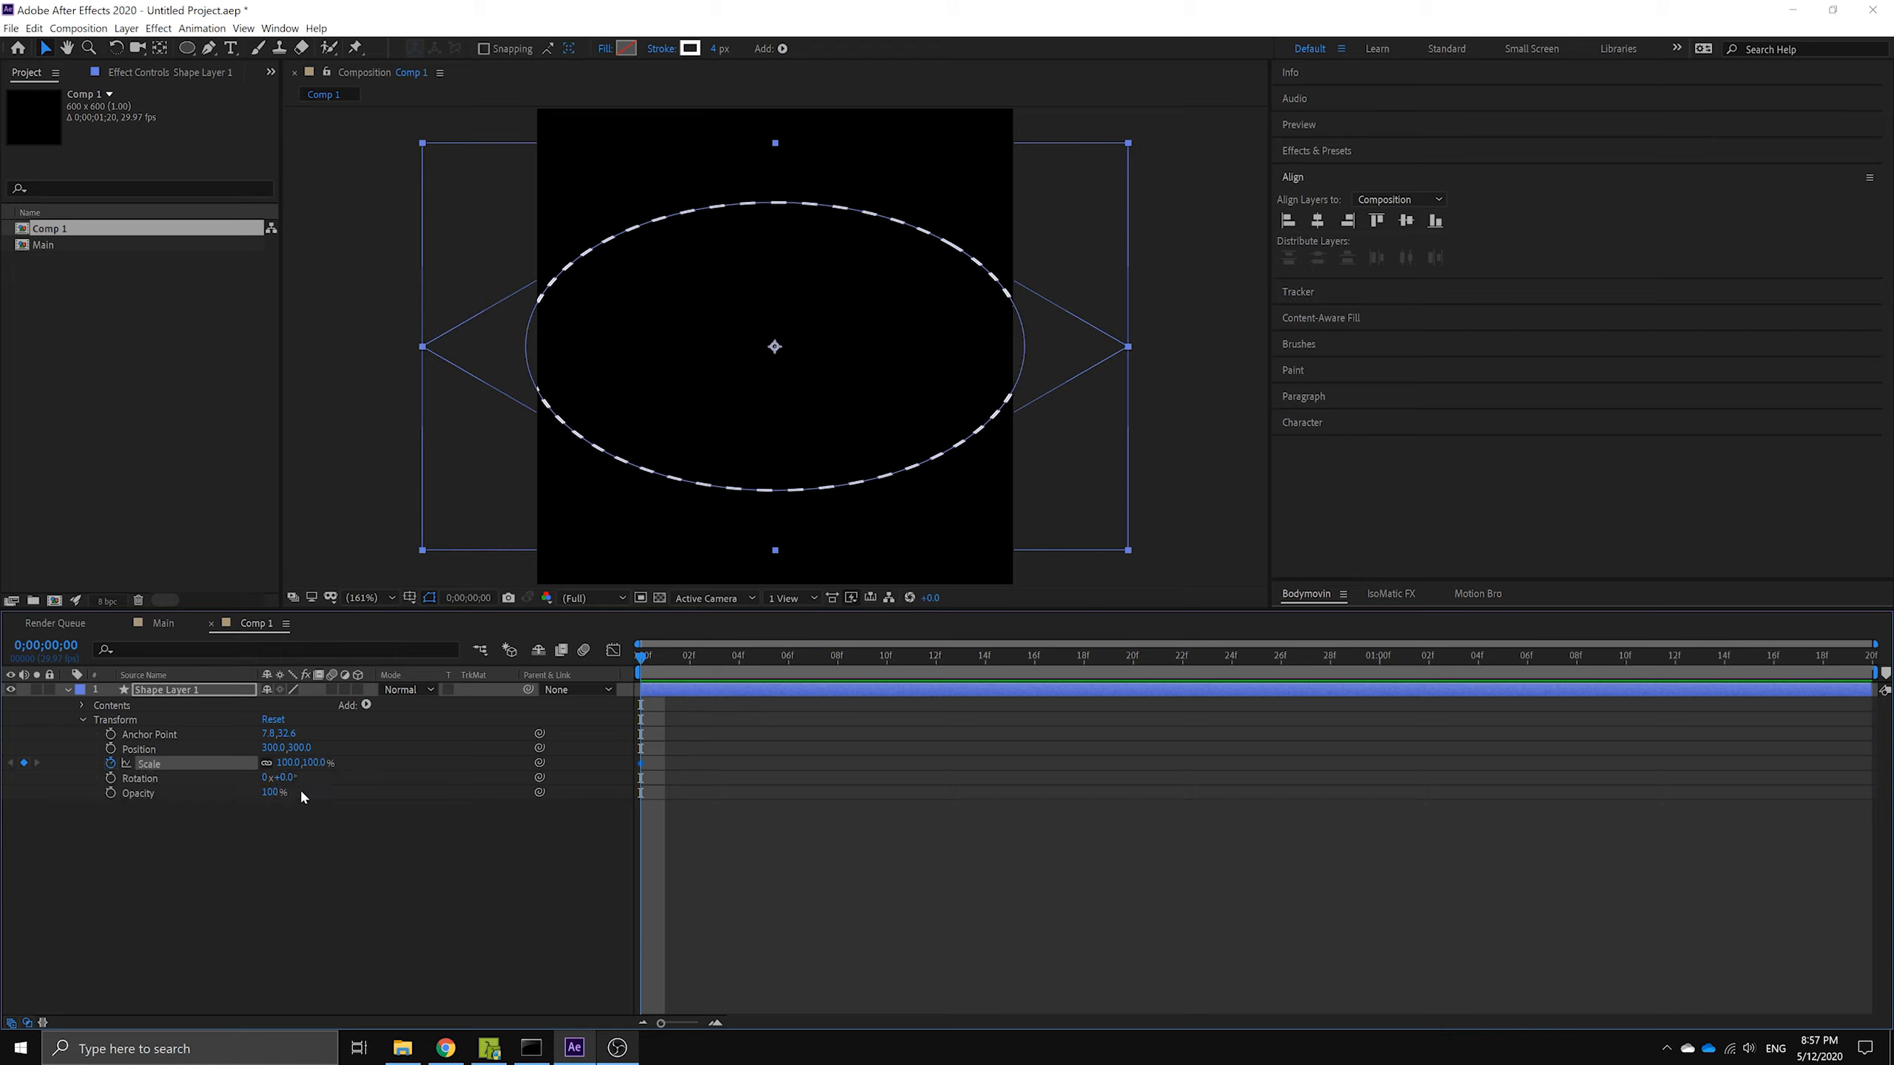
pyautogui.click(287, 762)
pyautogui.write('0')
pyautogui.press('Return')
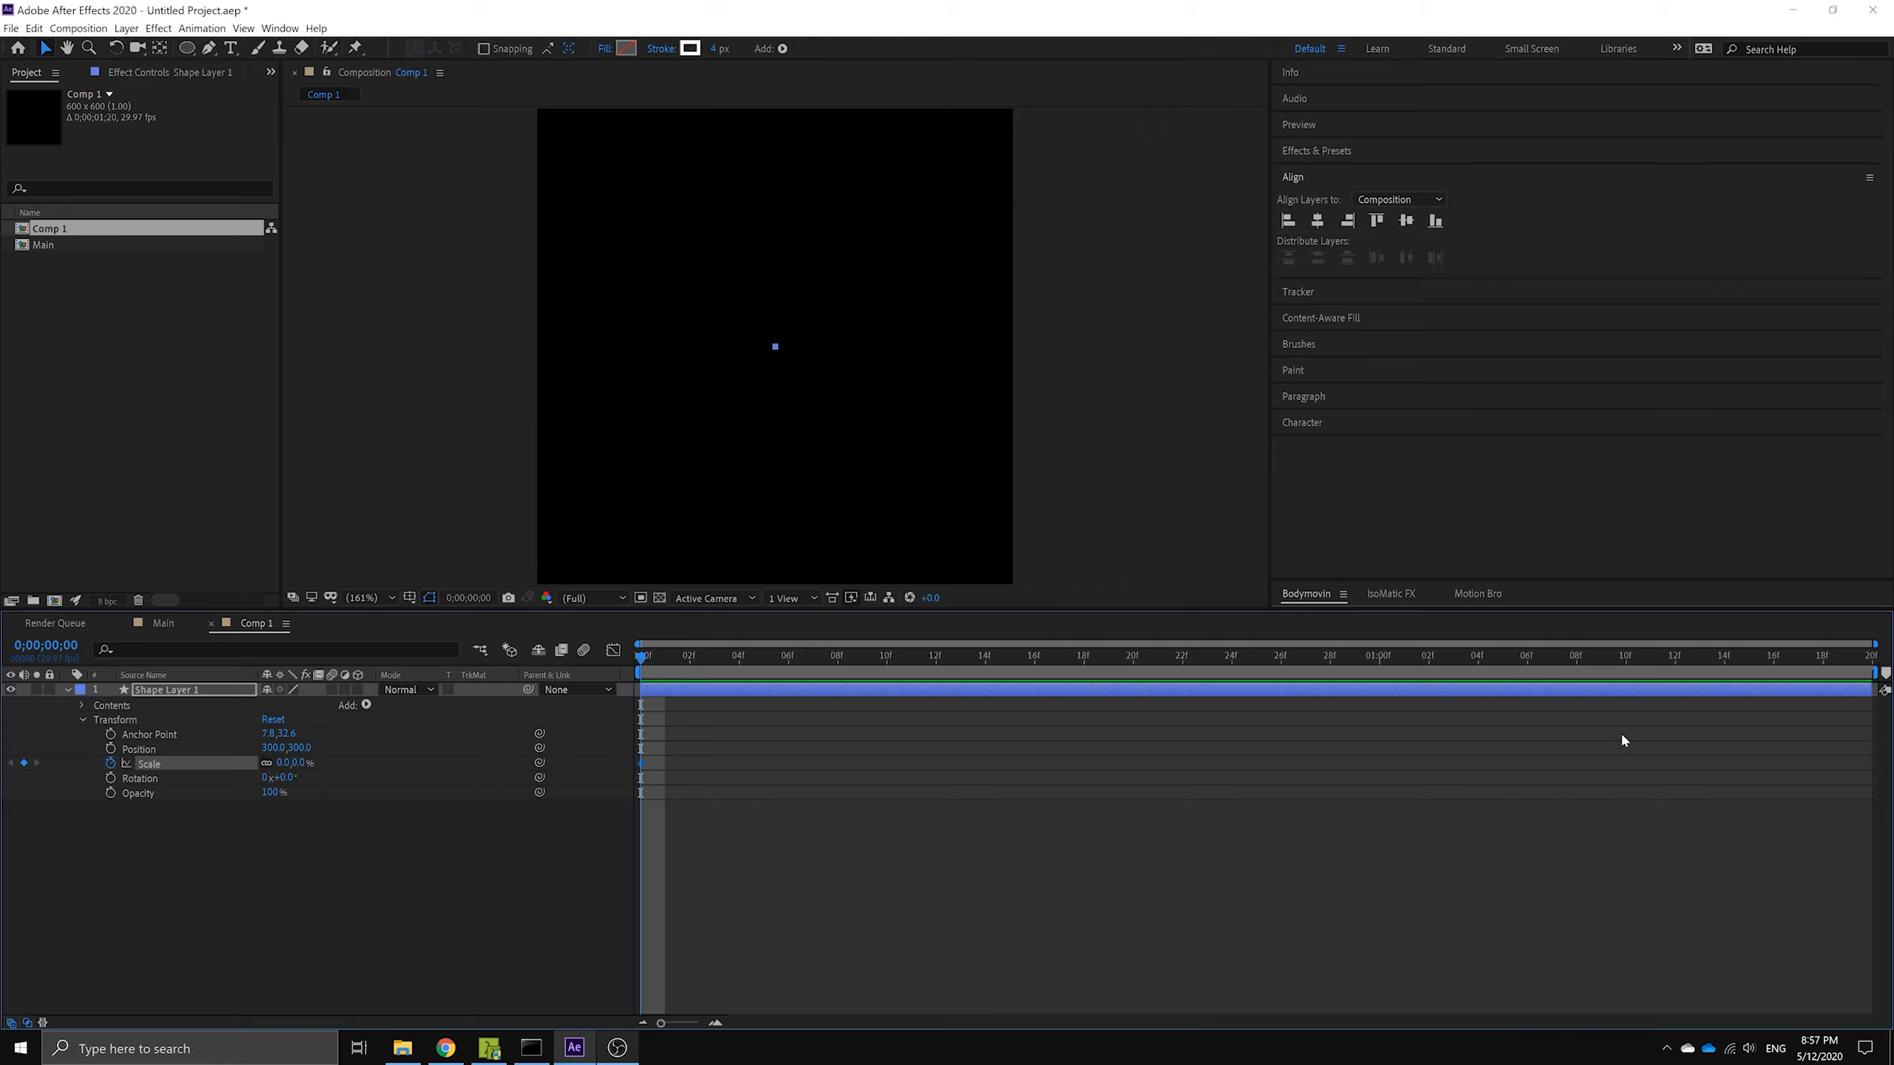
# - Set the shape layer's scale to 91% at 0;00;01;00 and preview the growing circle from the start
pyautogui.click(1380, 657)
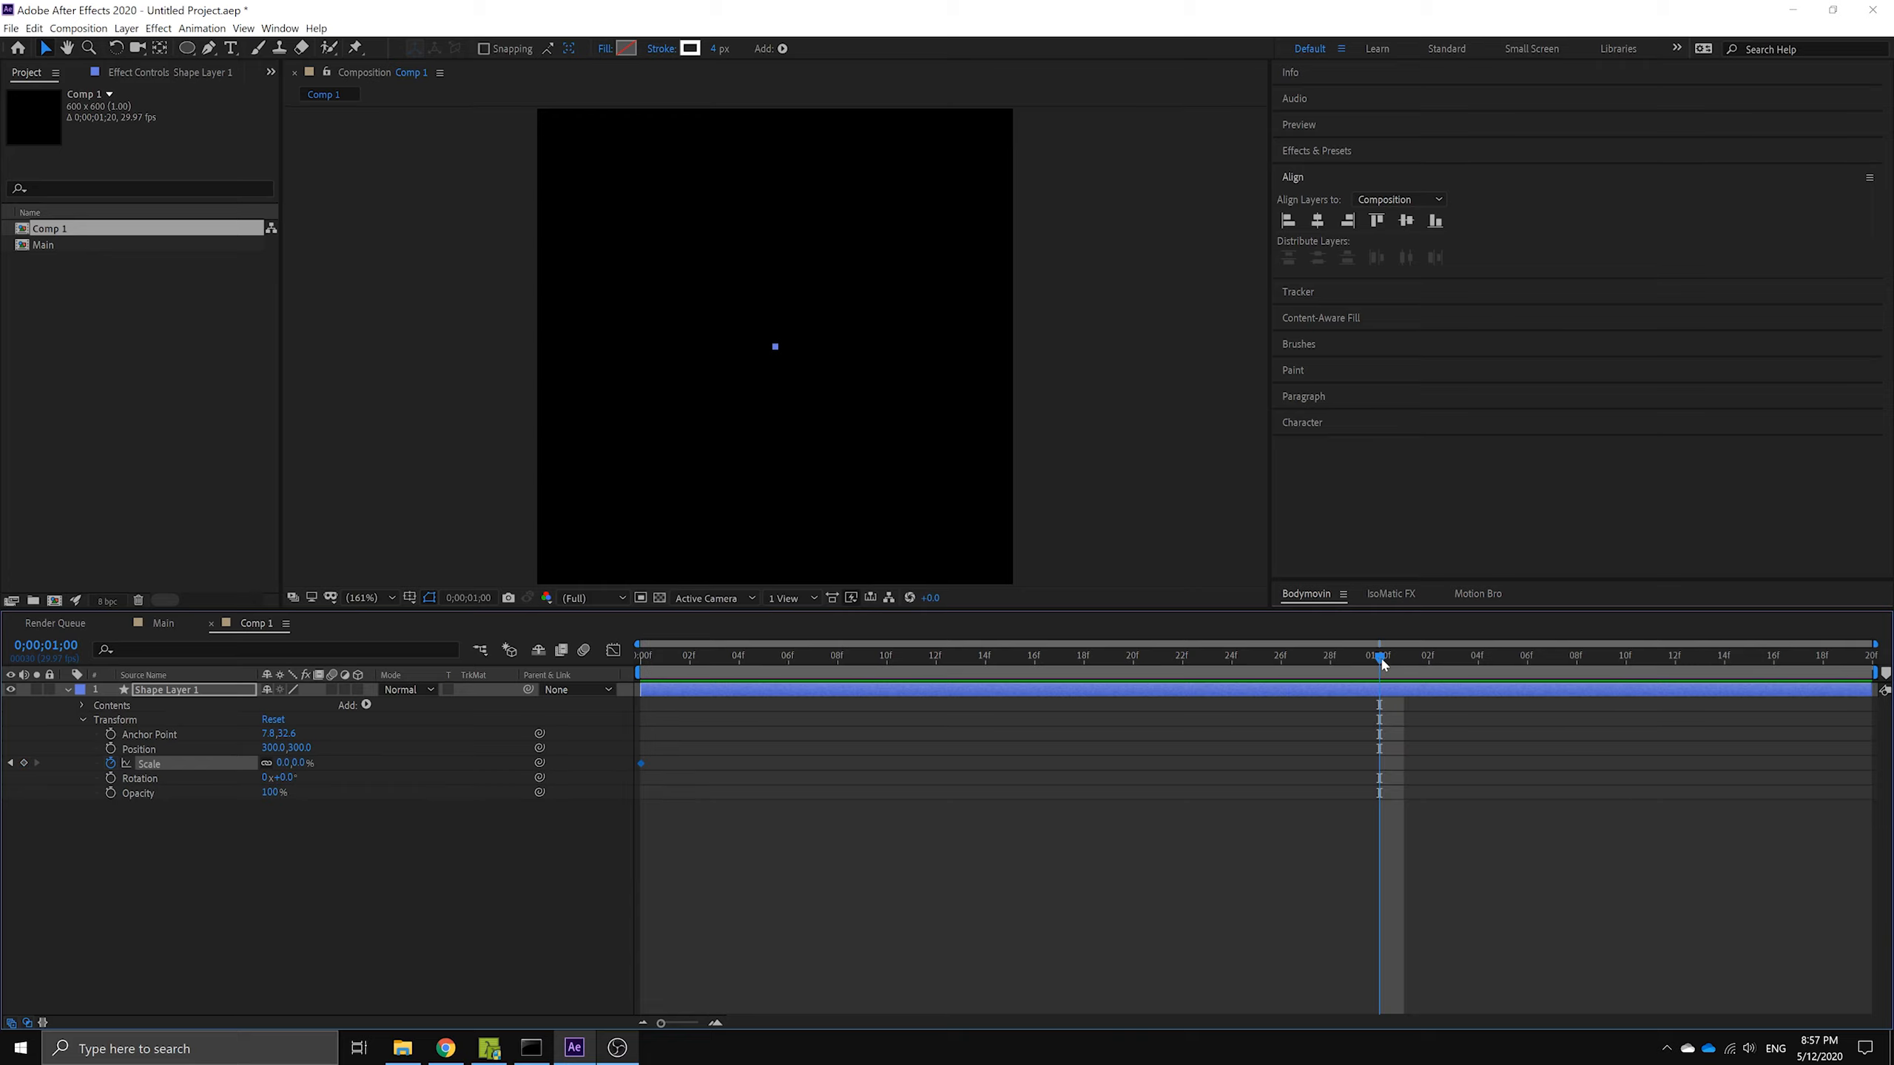
pyautogui.click(293, 762)
pyautogui.write('100')
pyautogui.press('Return')
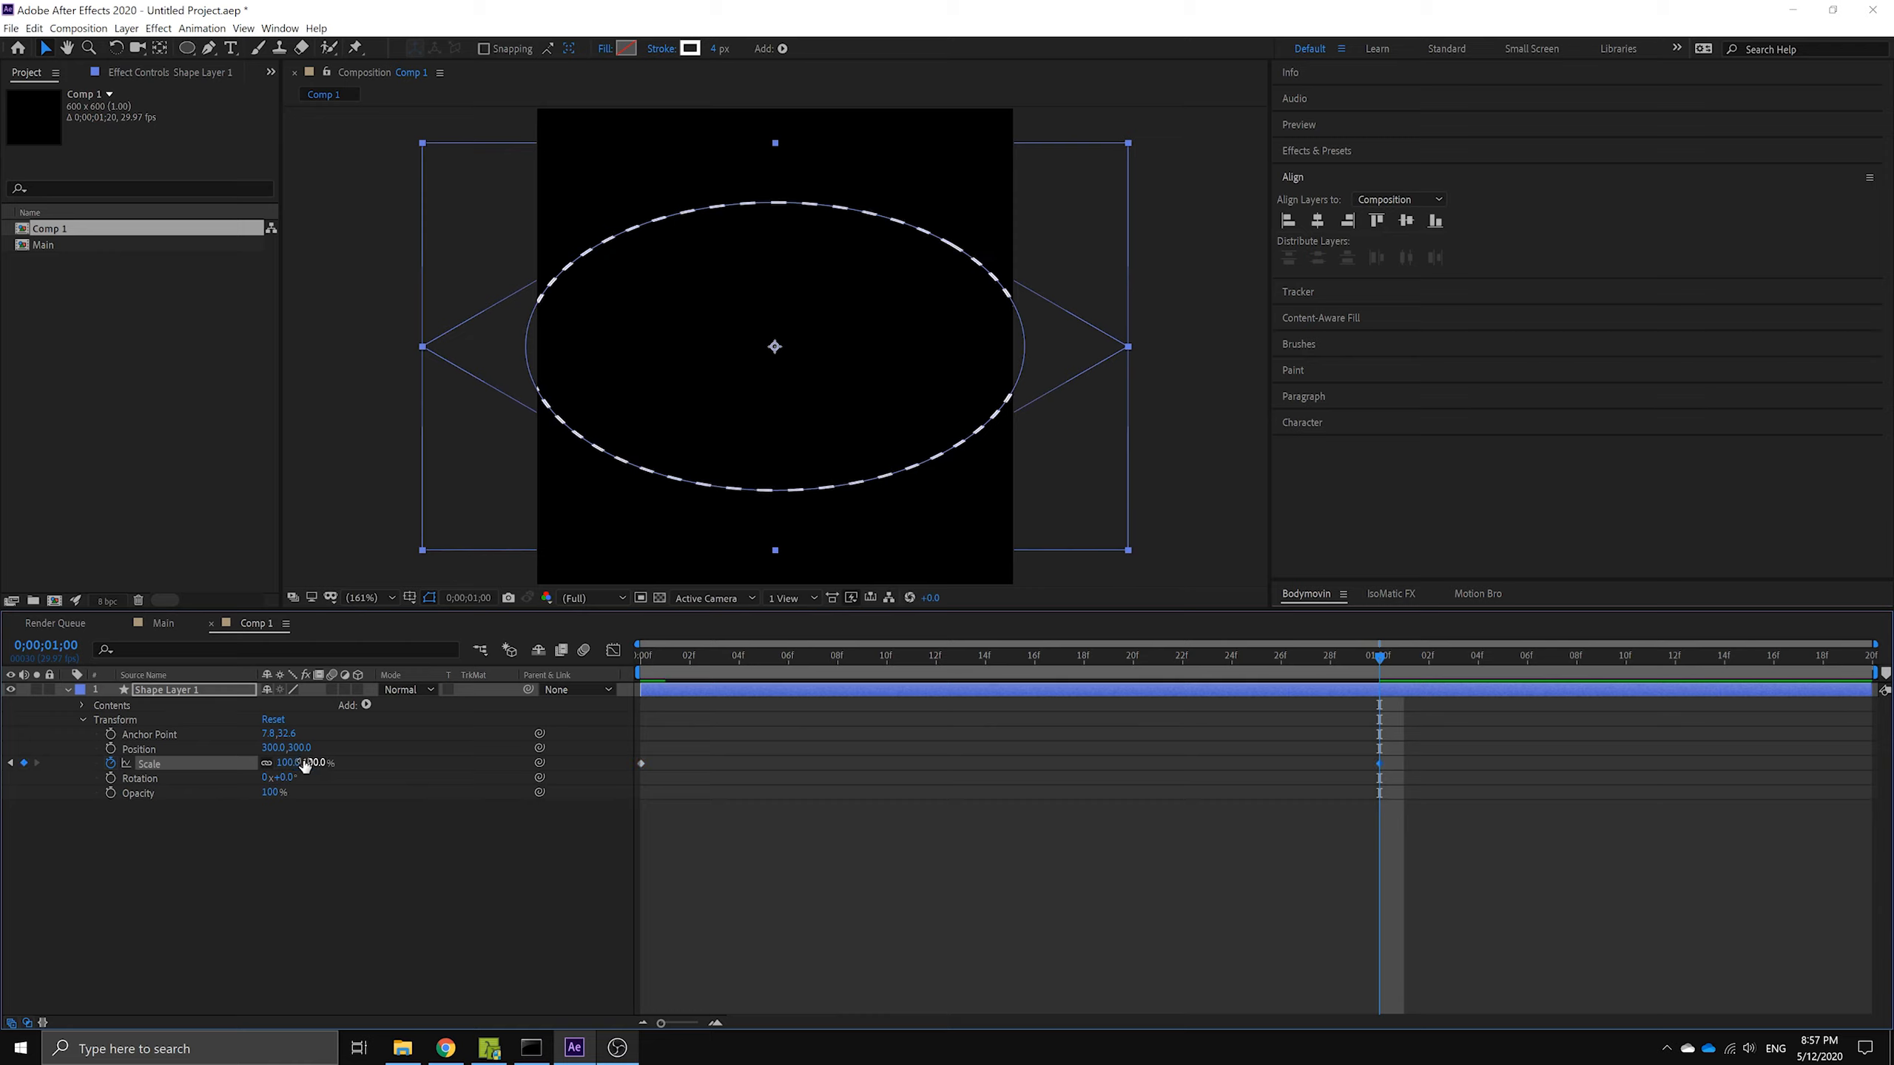
pyautogui.moveTo(313, 762); pyautogui.dragTo(306, 763)
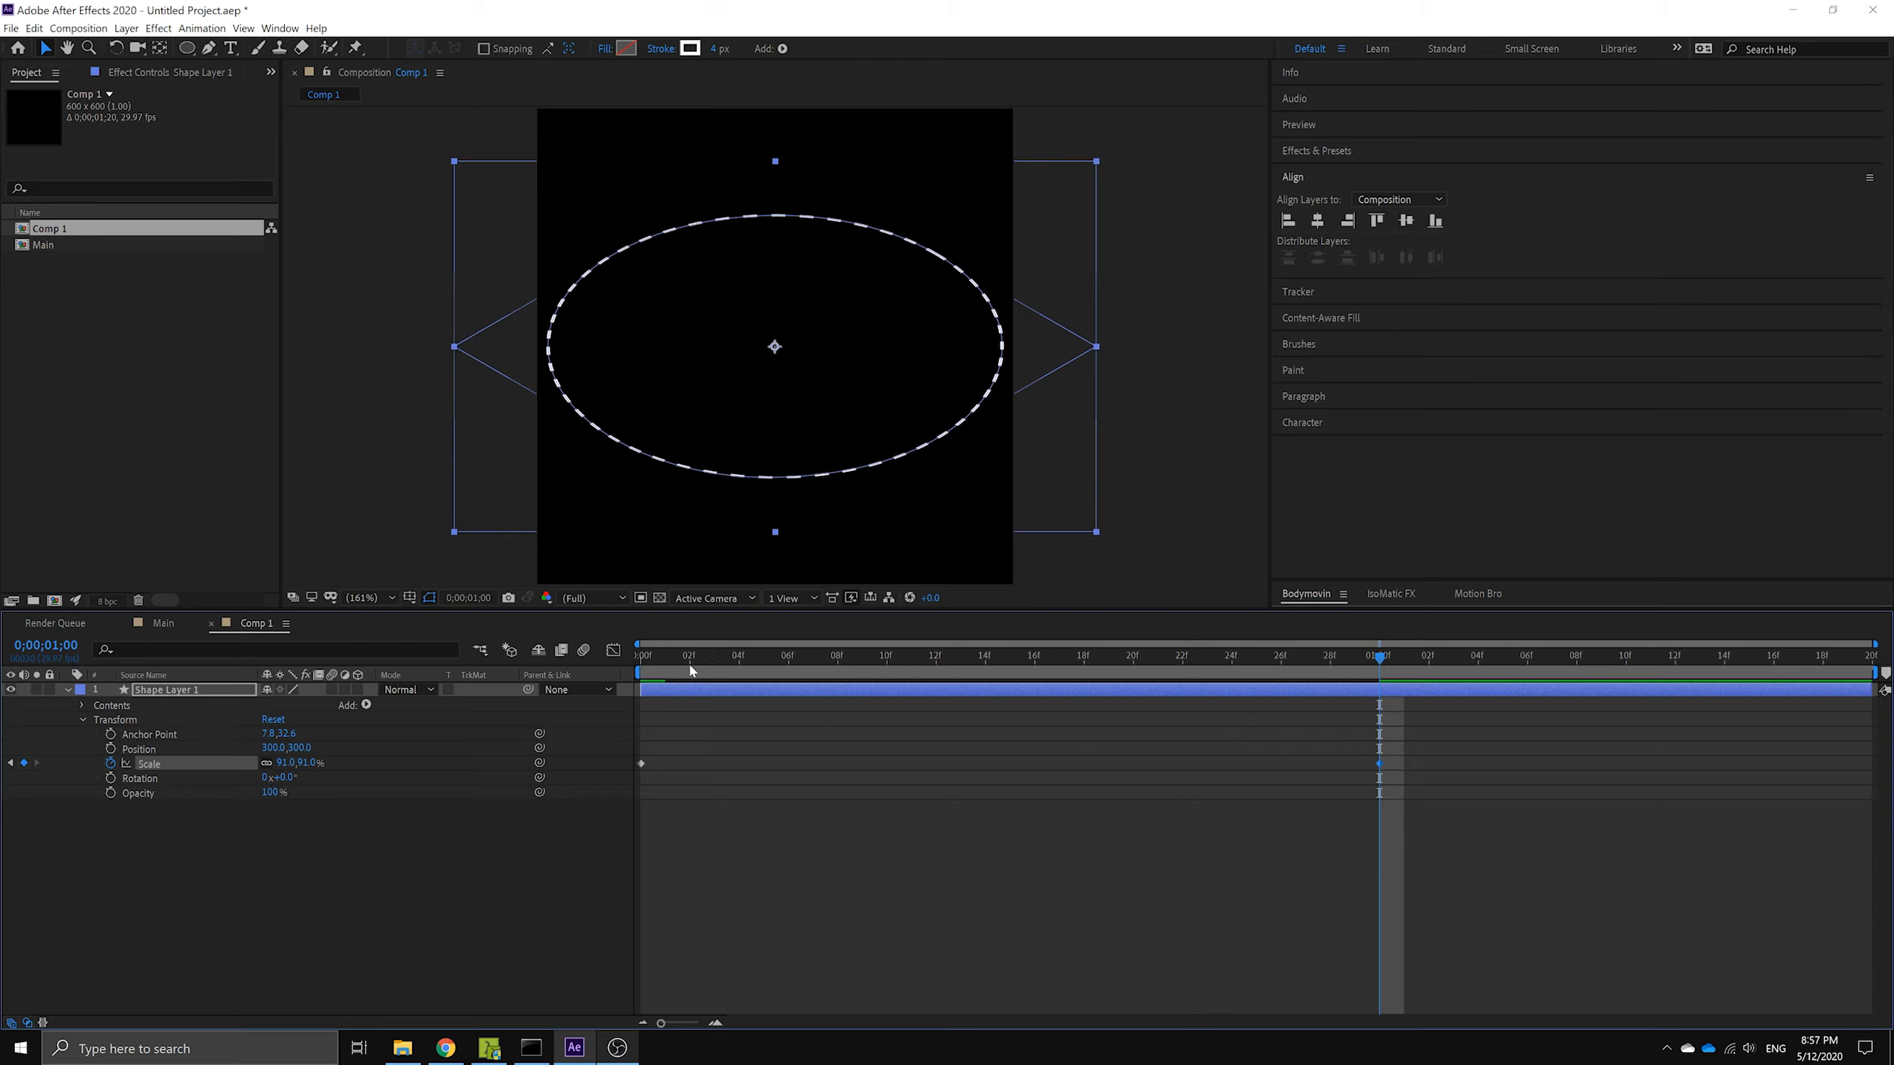
pyautogui.moveTo(690, 671); pyautogui.dragTo(646, 671)
pyautogui.press('space')
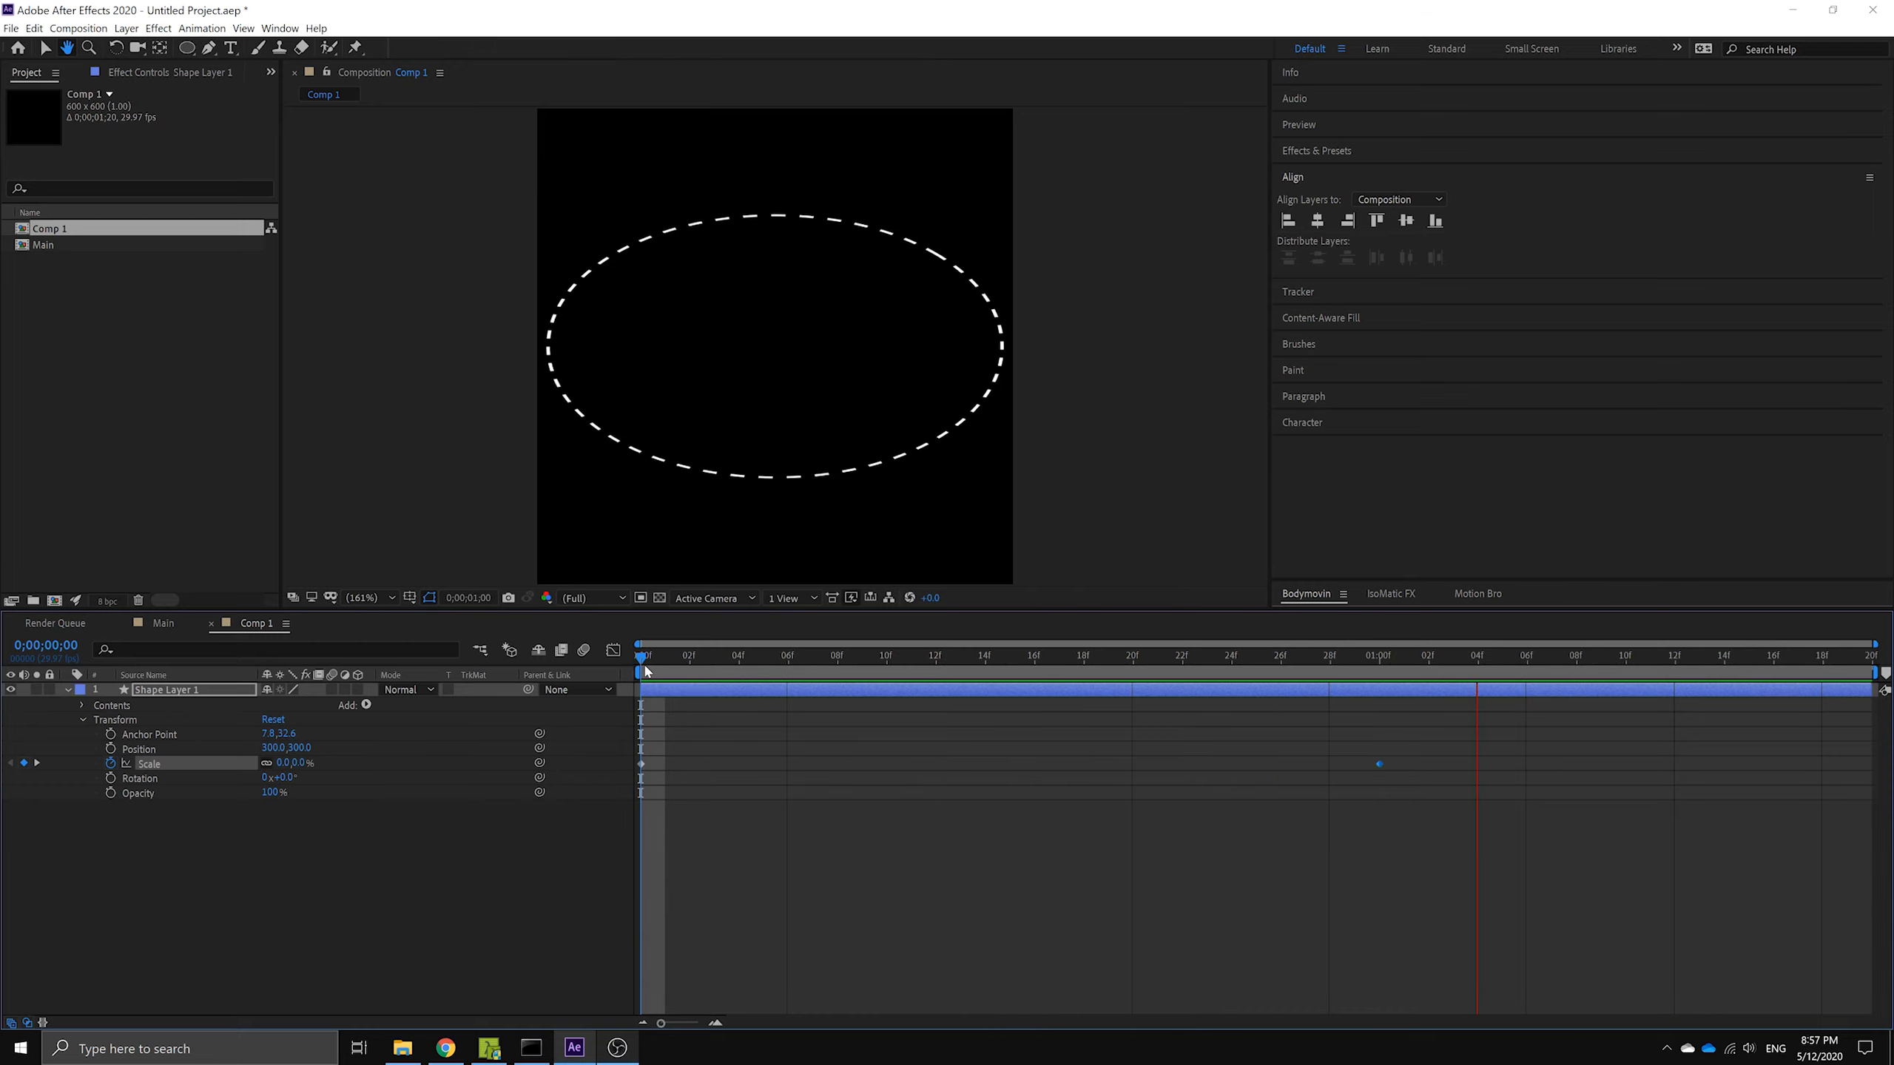
pyautogui.press('space')
# - Add an opacity keyframe to the shape layer at 0;00;01;00 and set it to 0%
pyautogui.click(1408, 660)
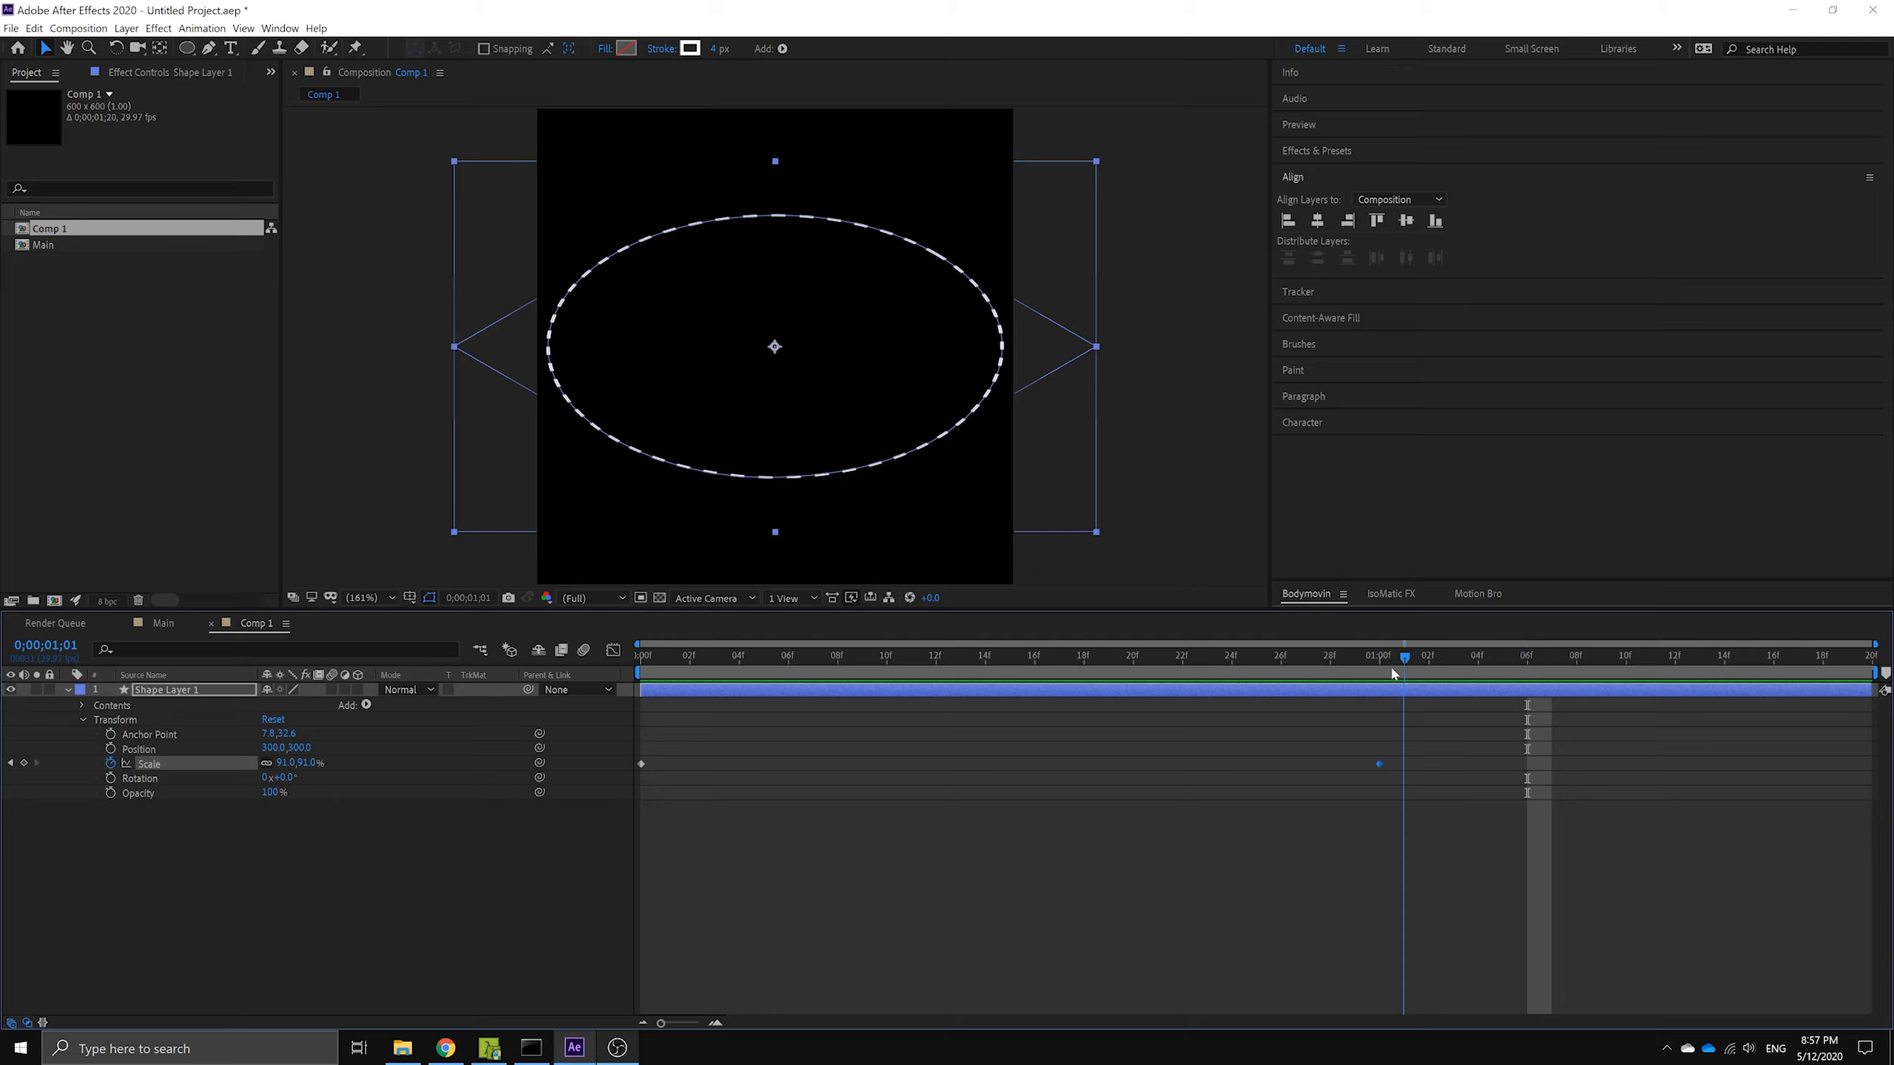
pyautogui.click(1380, 660)
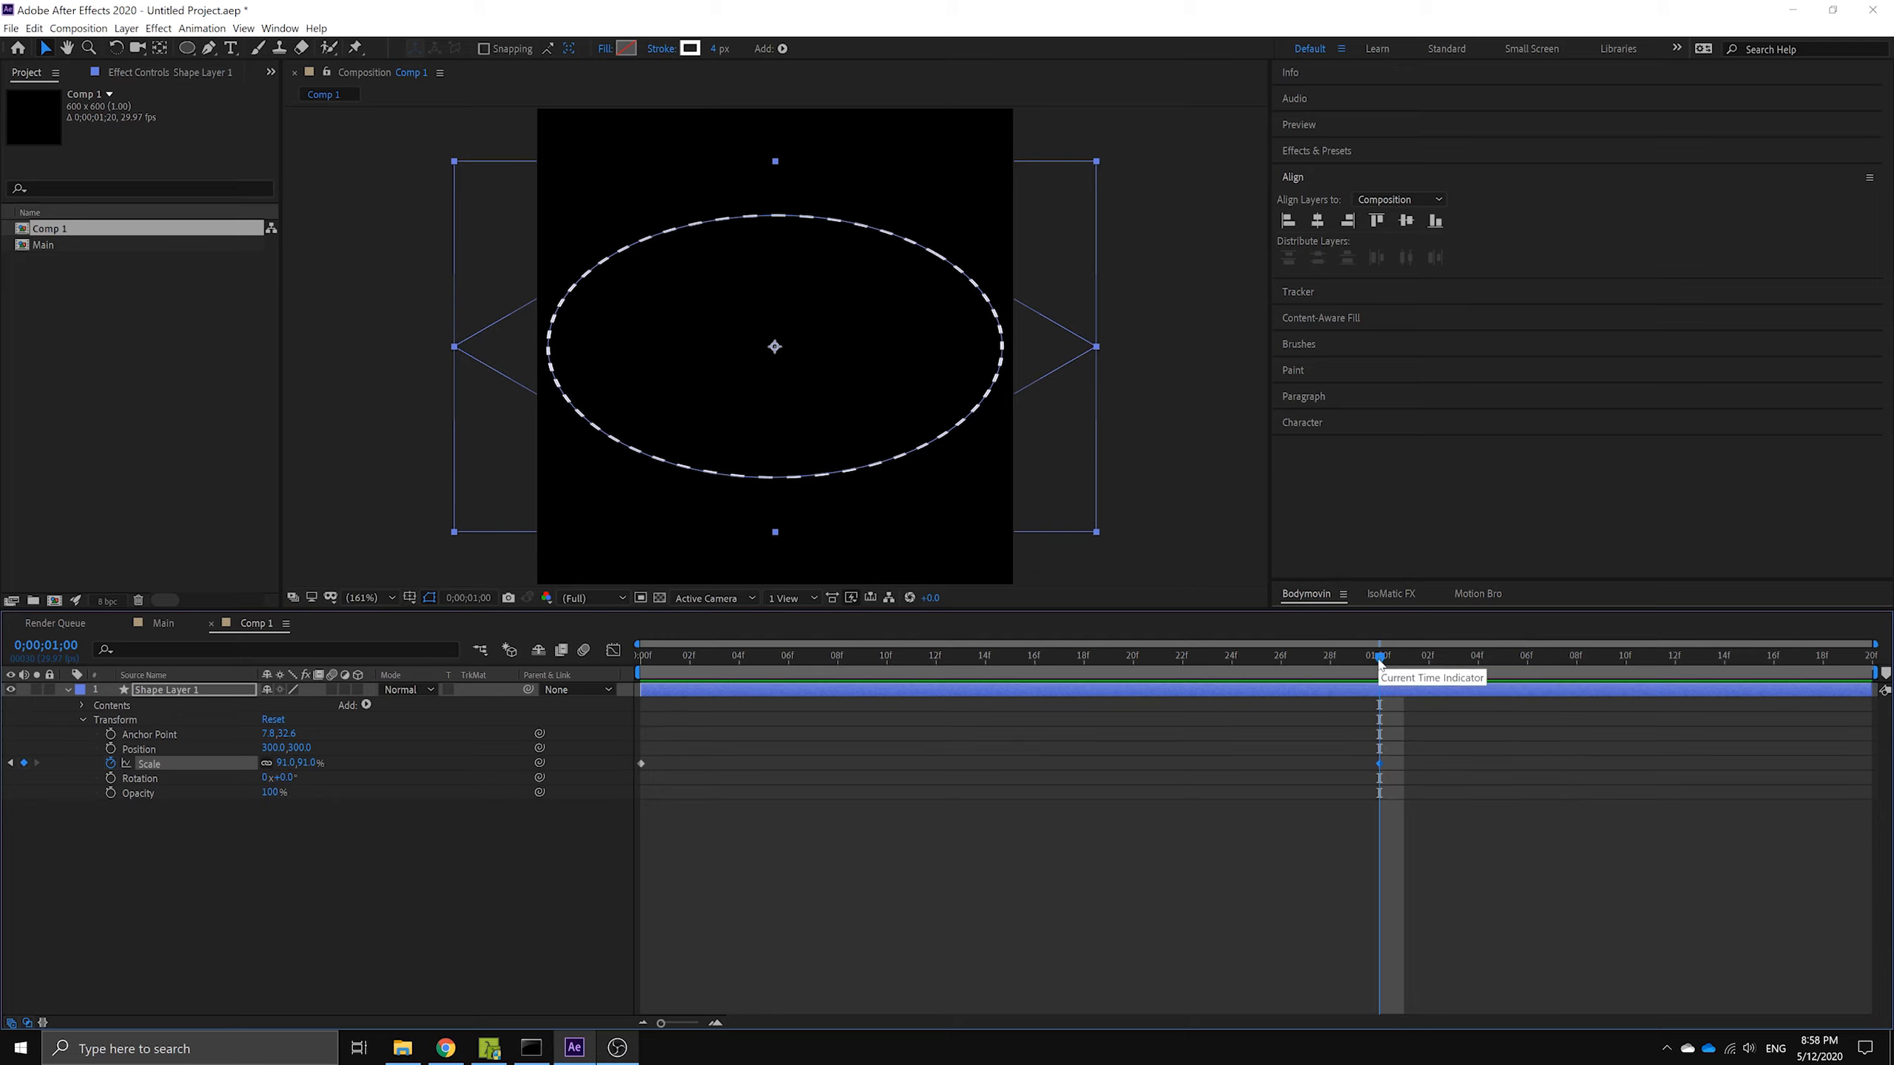
pyautogui.click(110, 793)
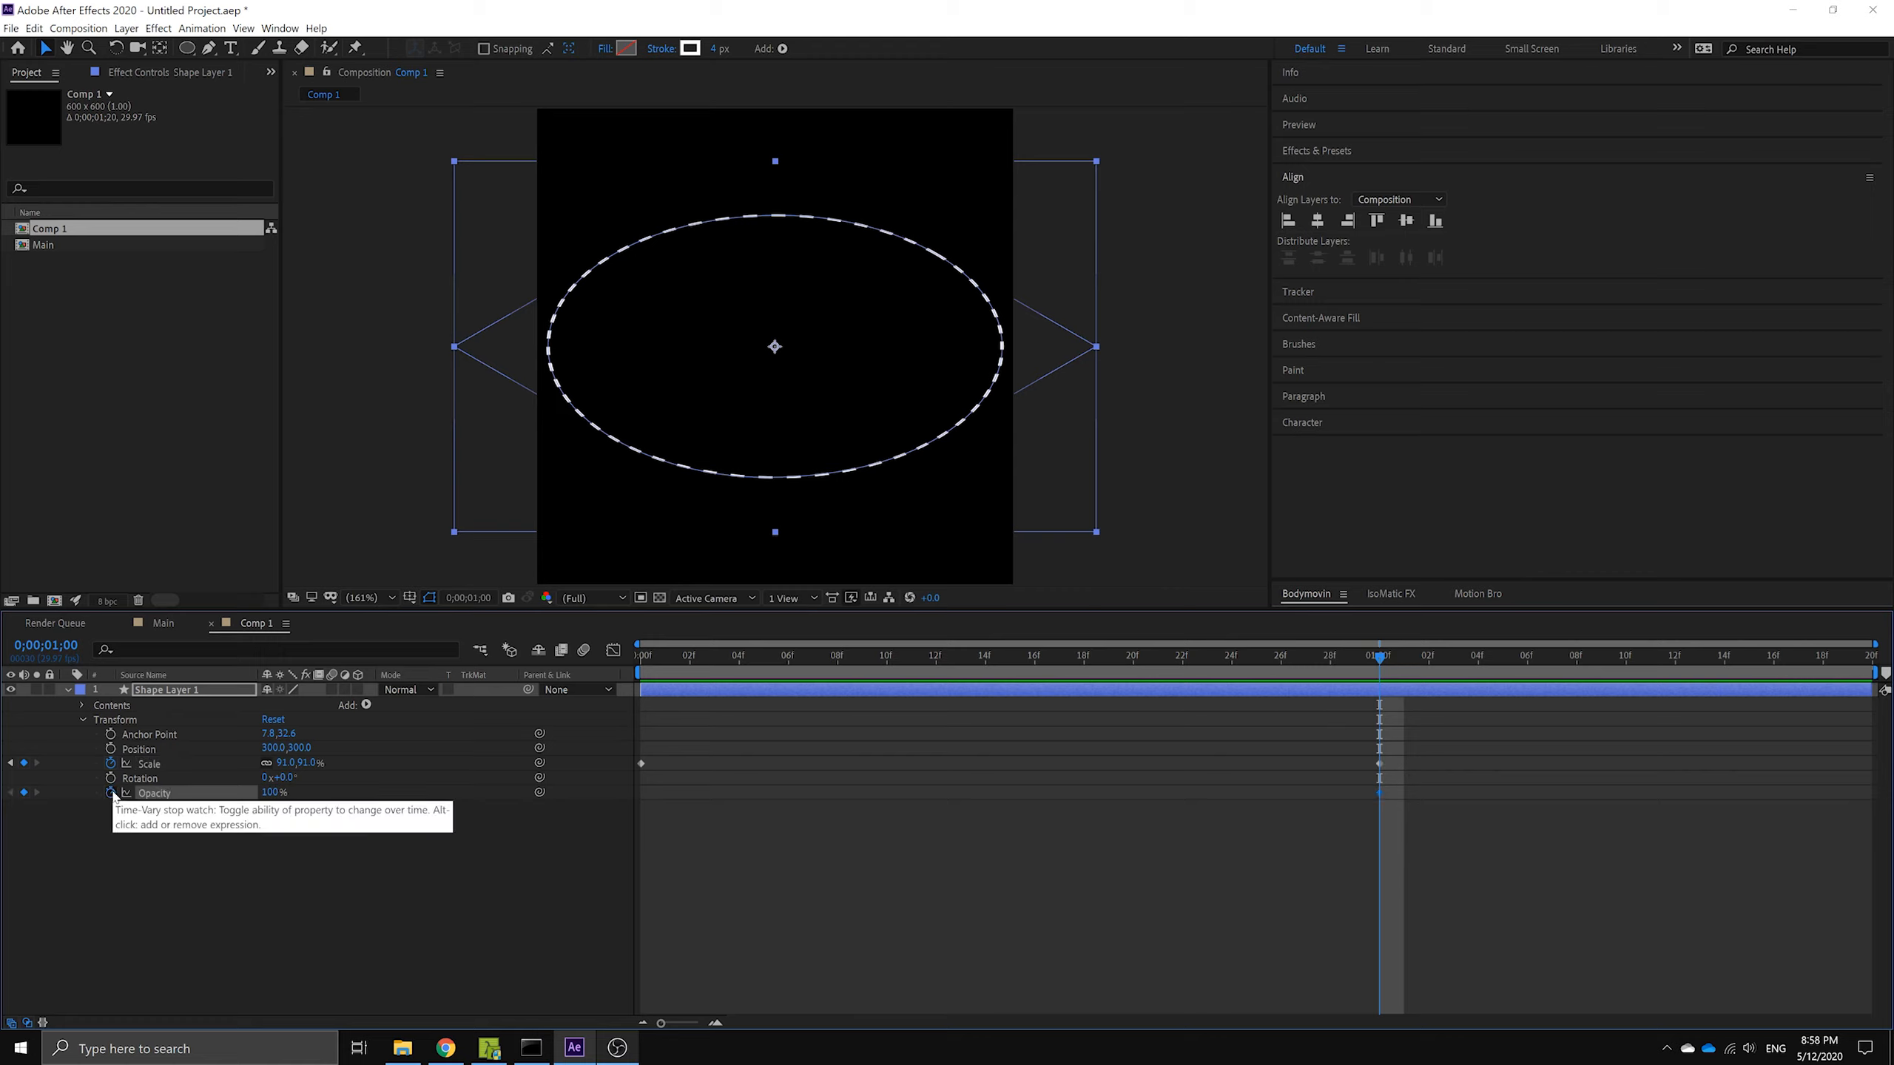
pyautogui.moveTo(273, 795); pyautogui.dragTo(210, 800)
pyautogui.click(269, 793)
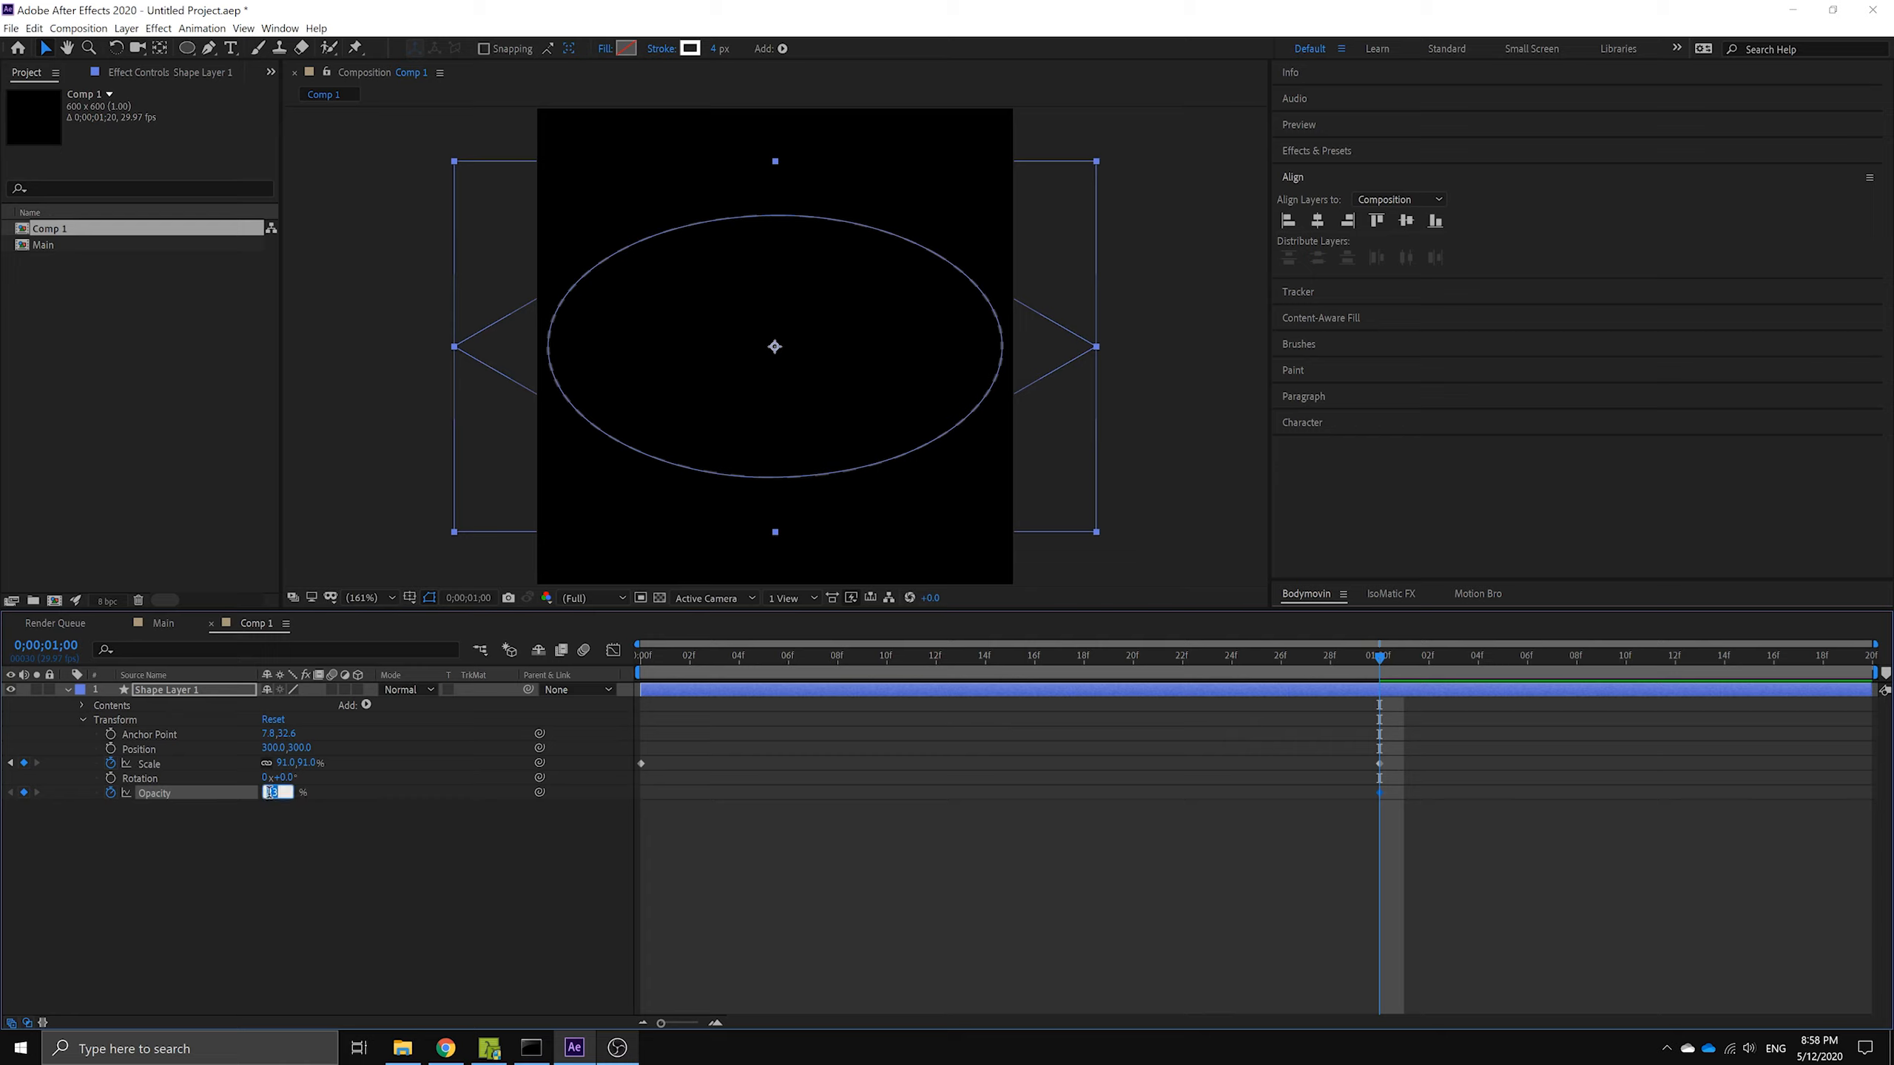
pyautogui.write('0')
pyautogui.press('Return')
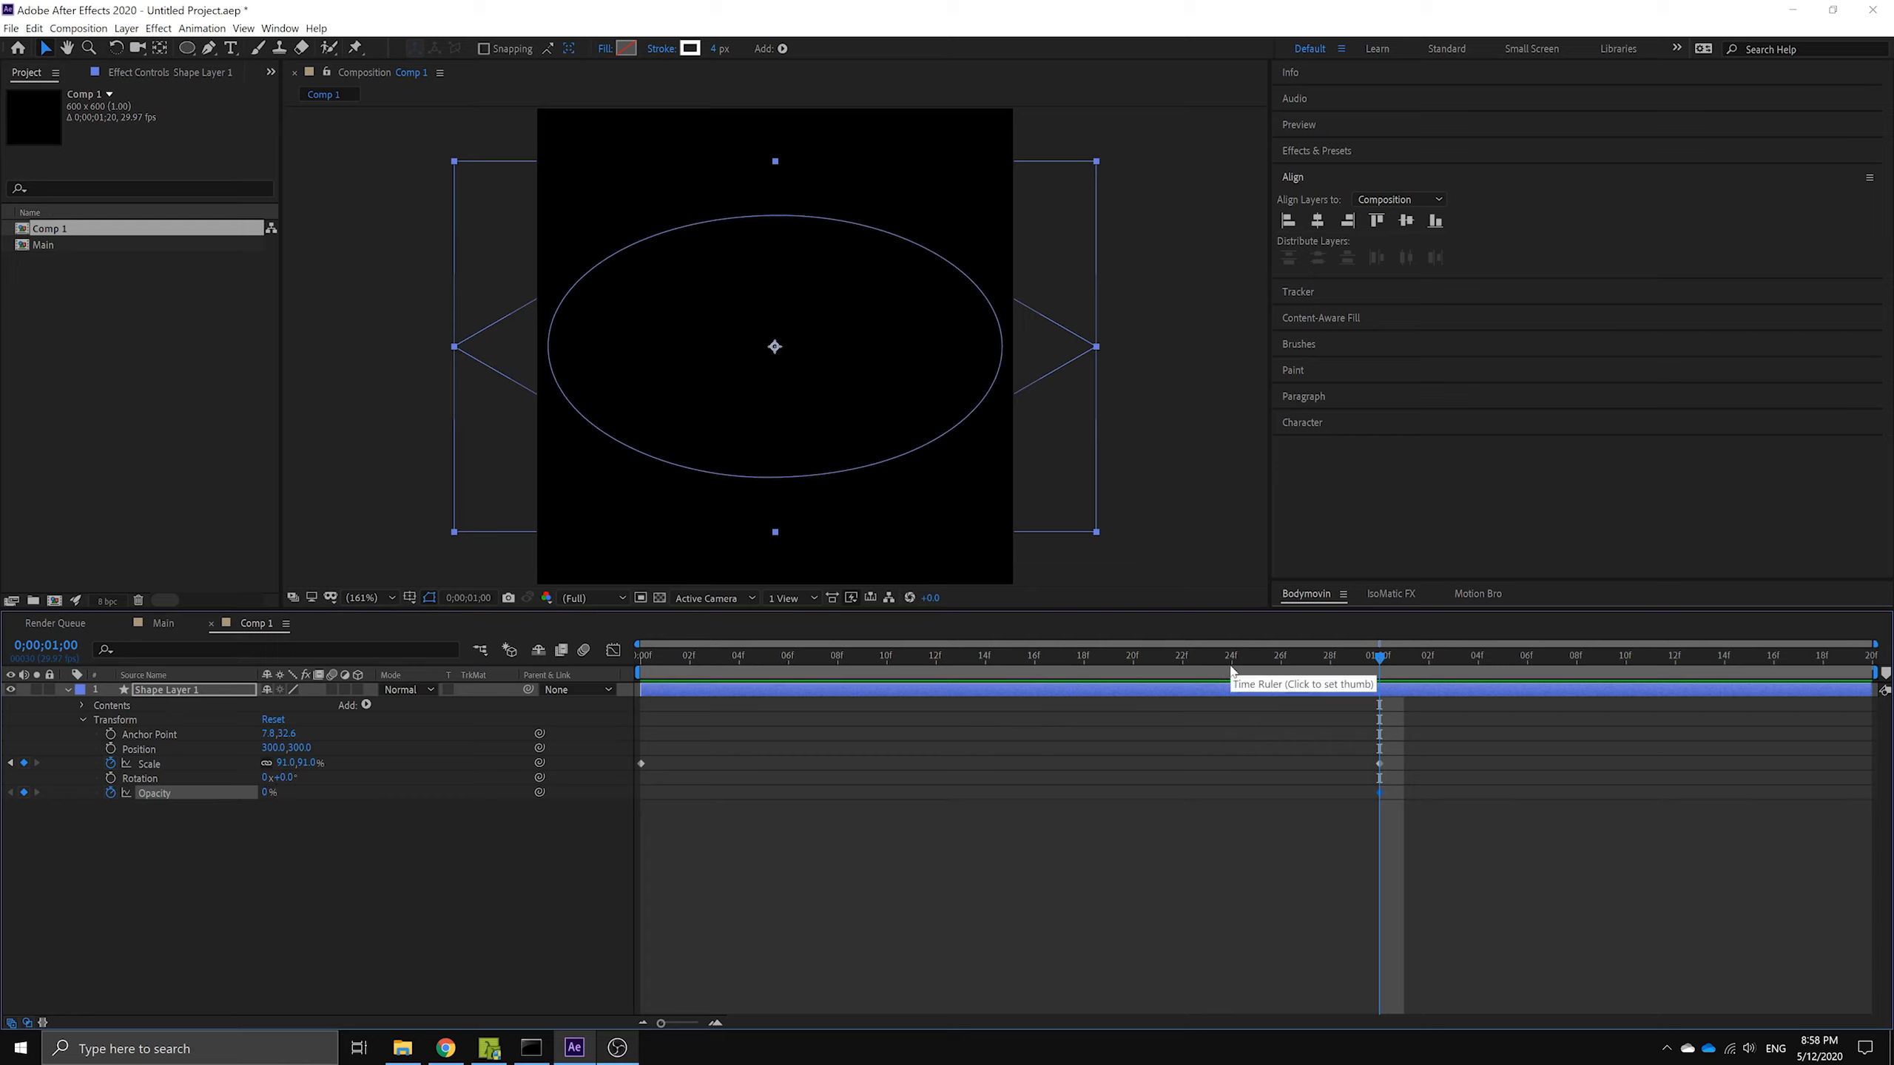
# - Set the shape layer's opacity to 100% at 0;00;00;24 and preview the fade-out
pyautogui.click(1230, 671)
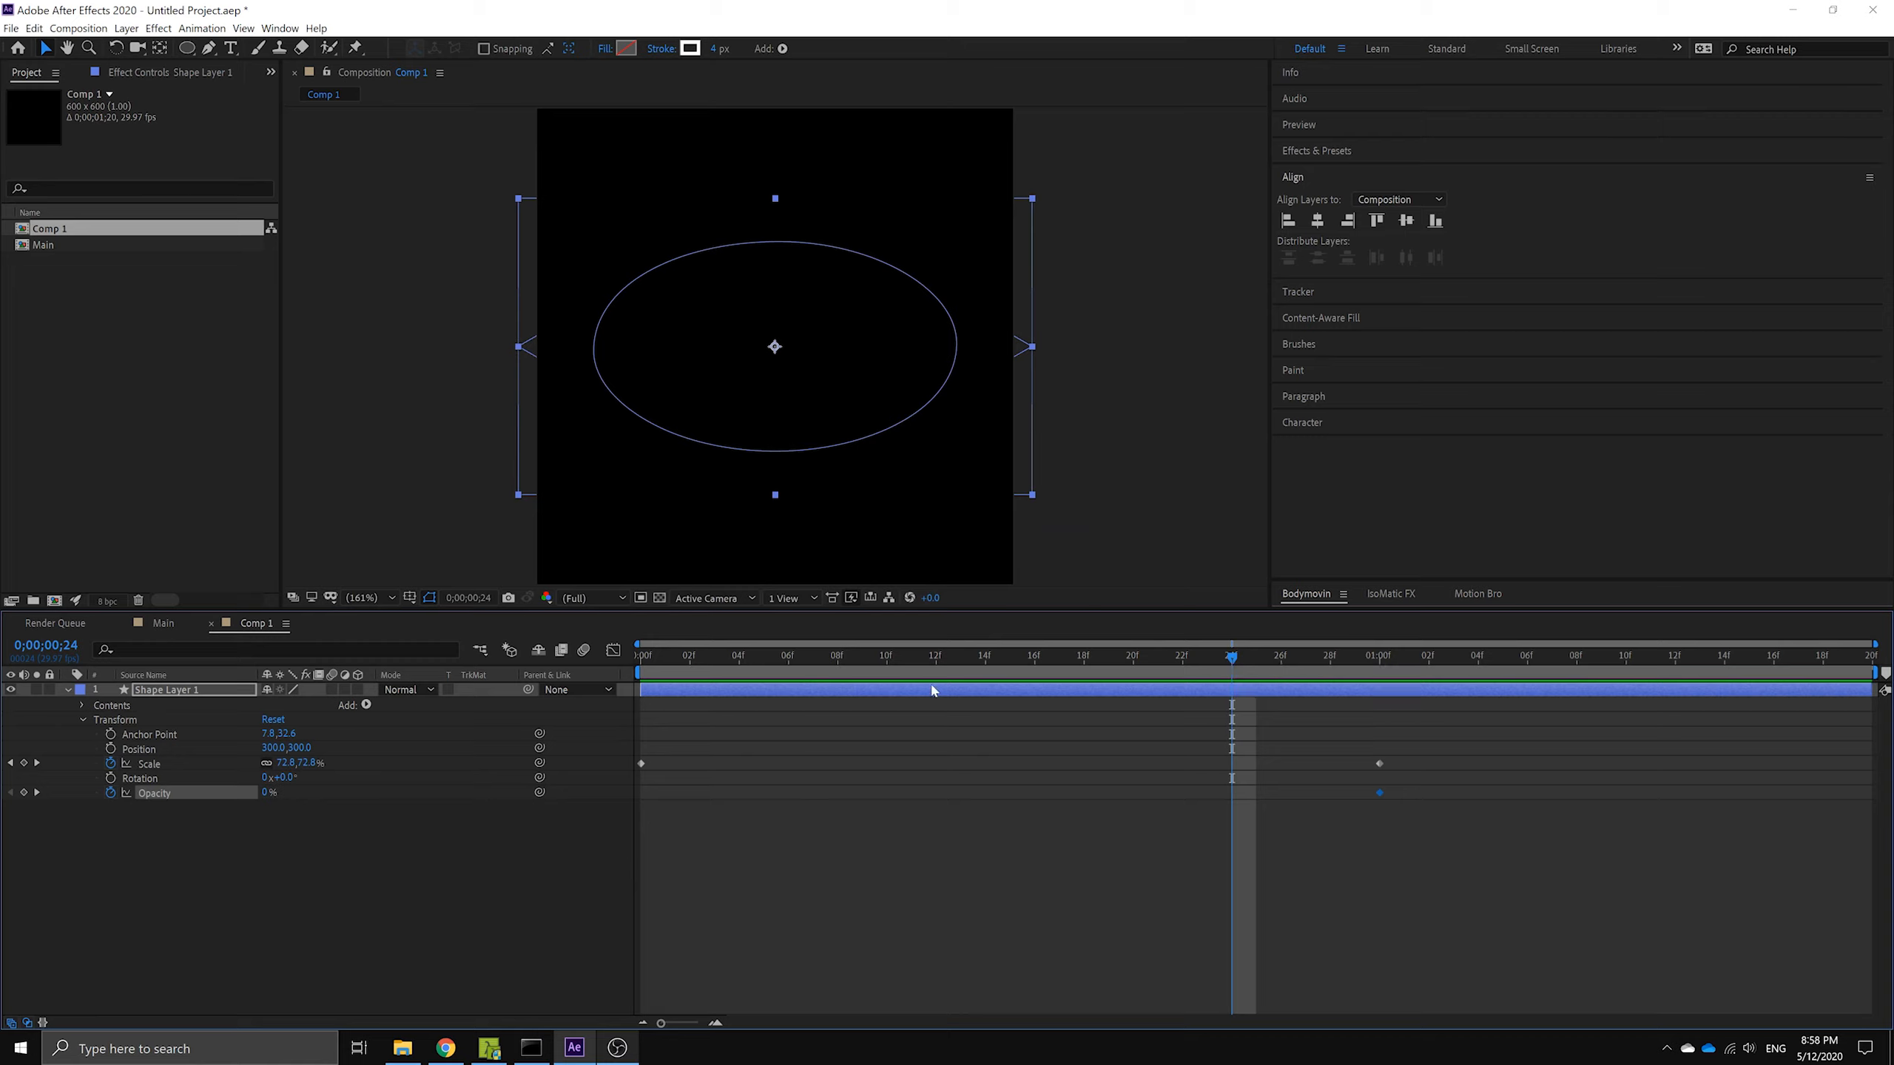
pyautogui.click(265, 794)
pyautogui.write('100')
pyautogui.press('Return')
pyautogui.press('space')
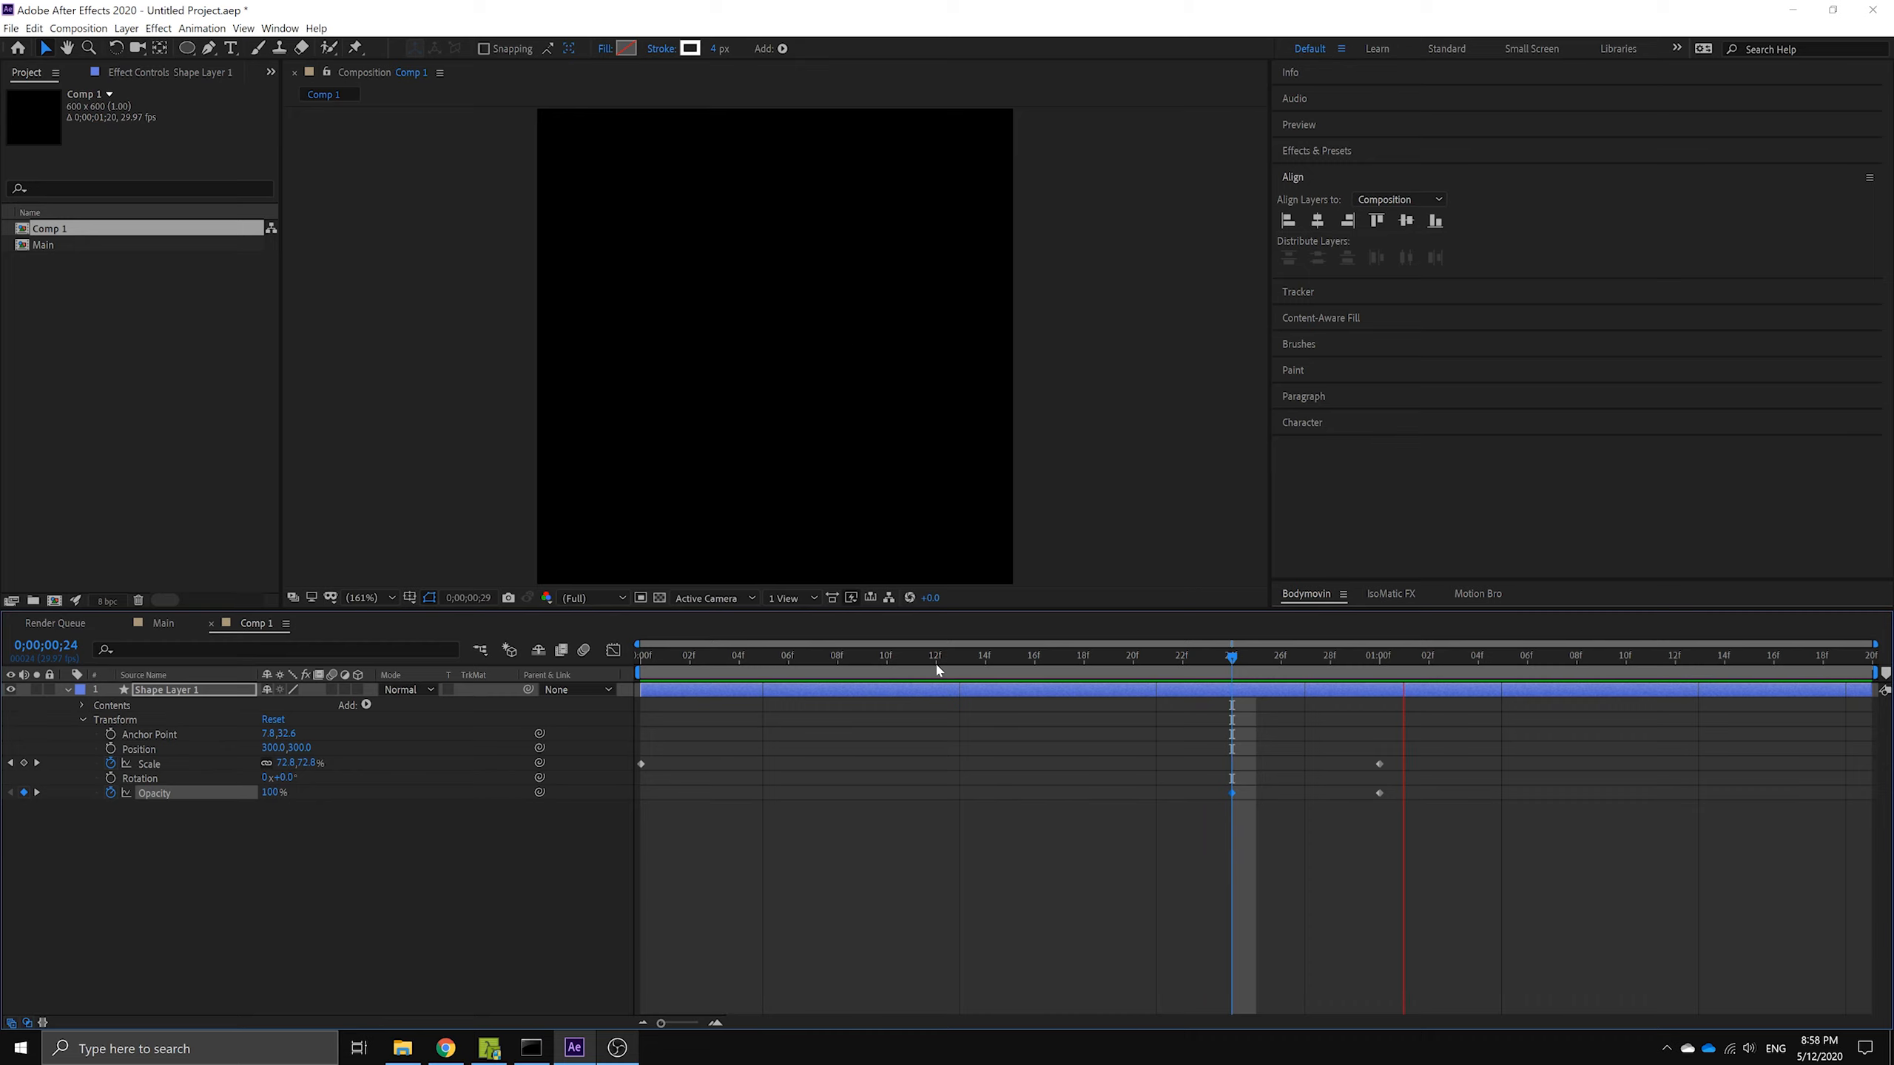
pyautogui.press('space')
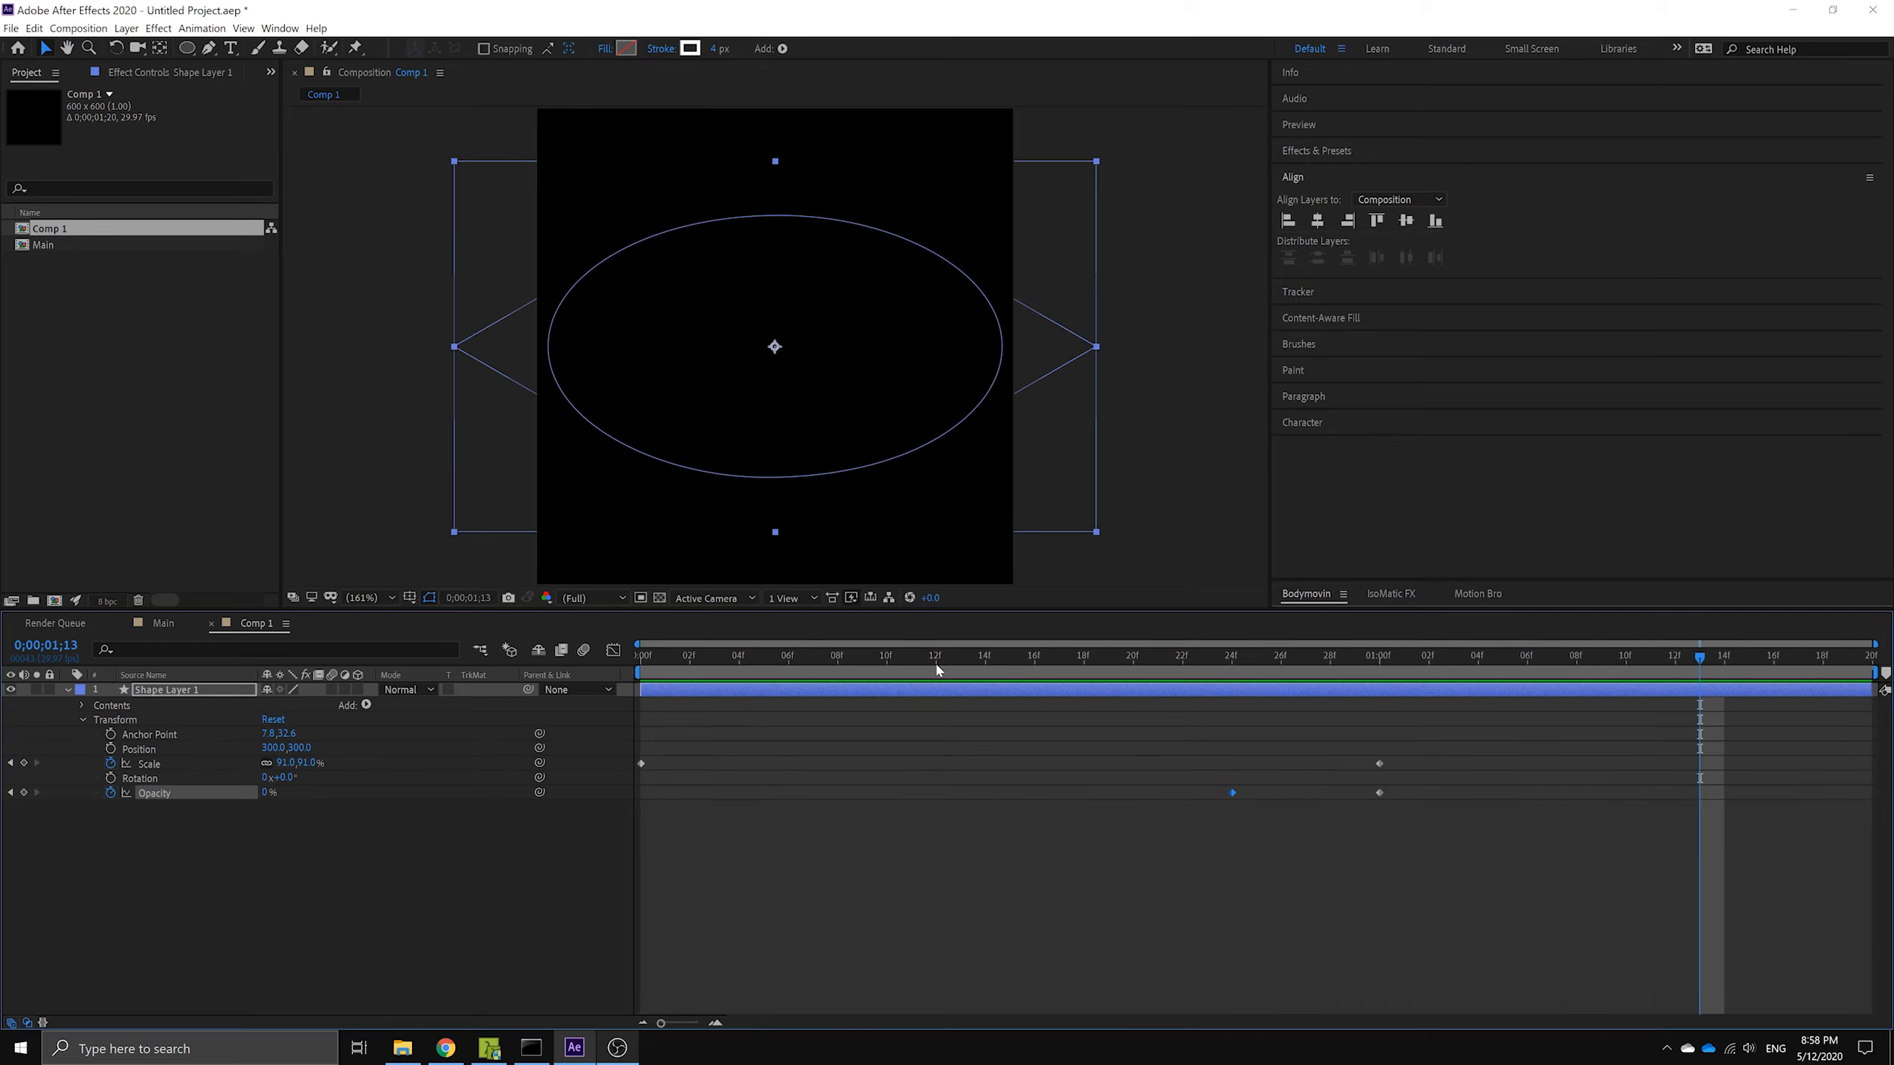
# - Duplicate the shape layer twice, offset the copies to start at frames 2 and 4, and preview the staggered rings
pyautogui.click(68, 689)
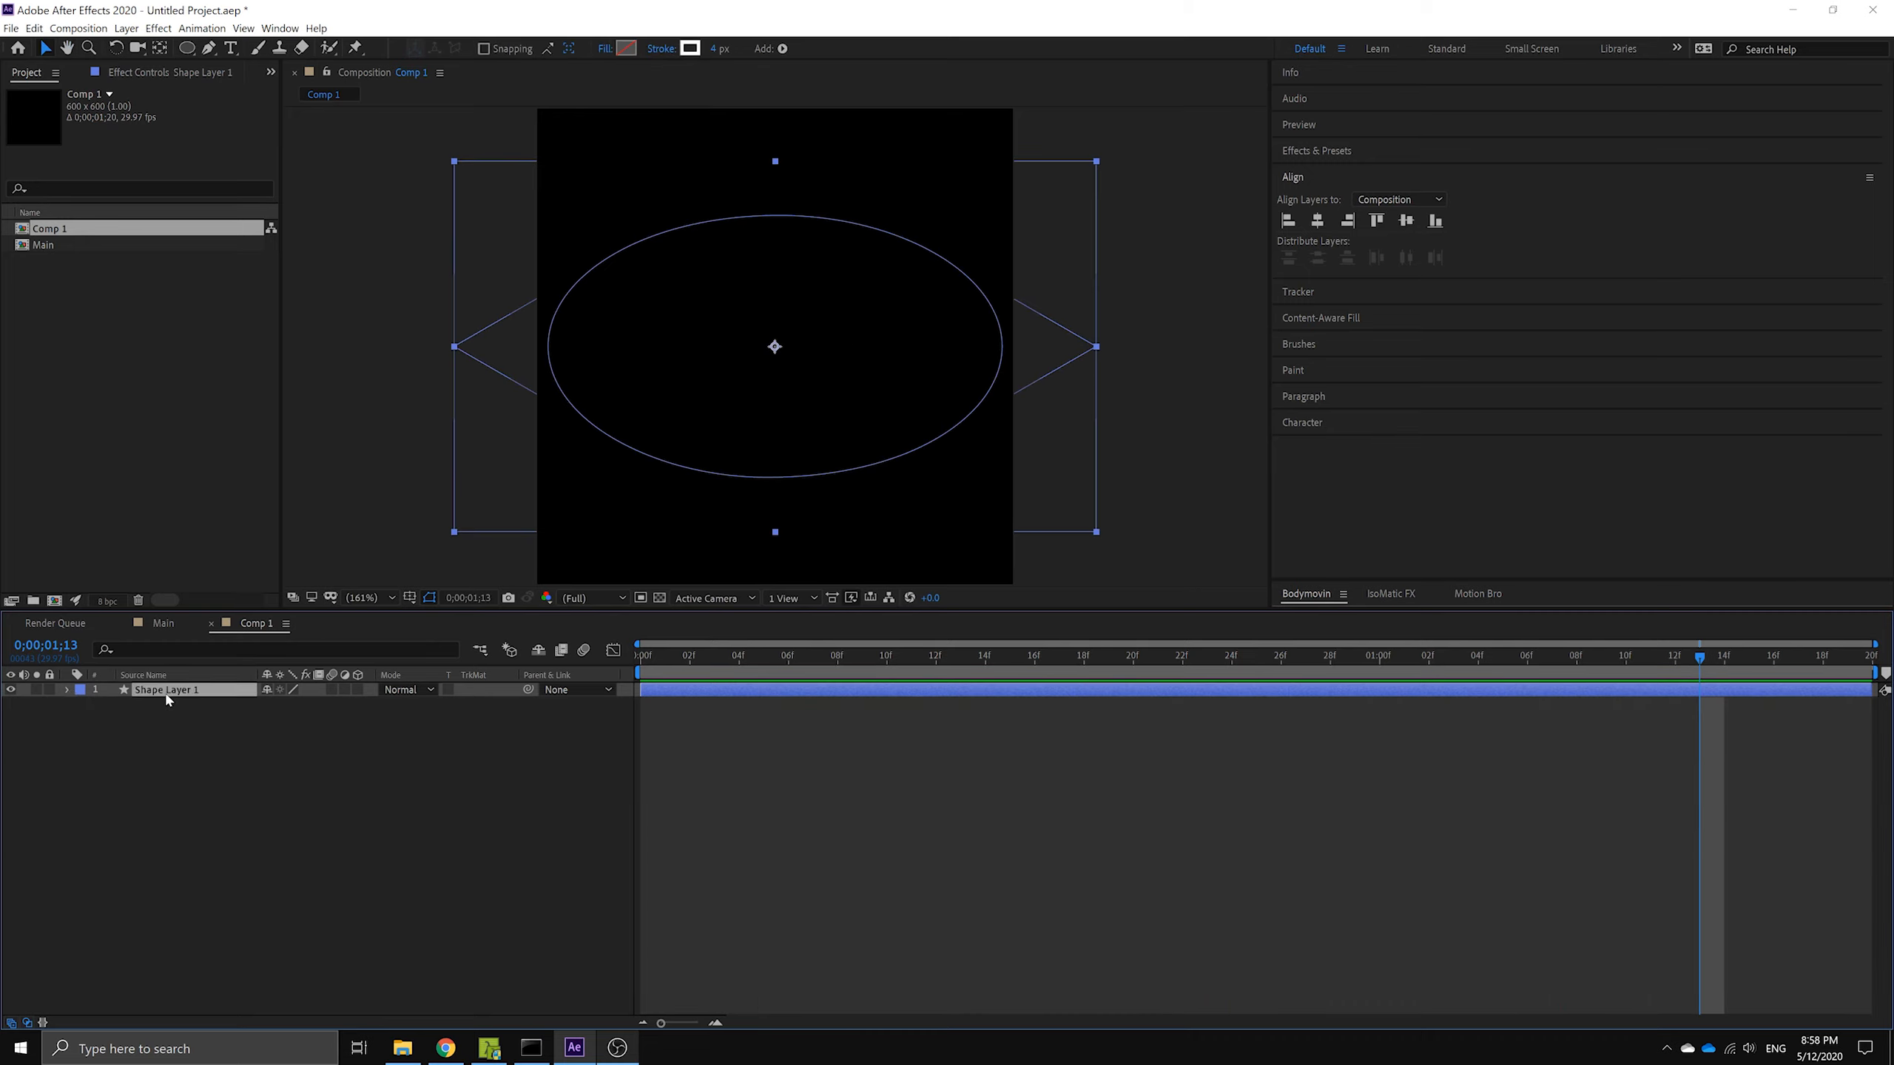
pyautogui.hotkey('ctrl', 'd')
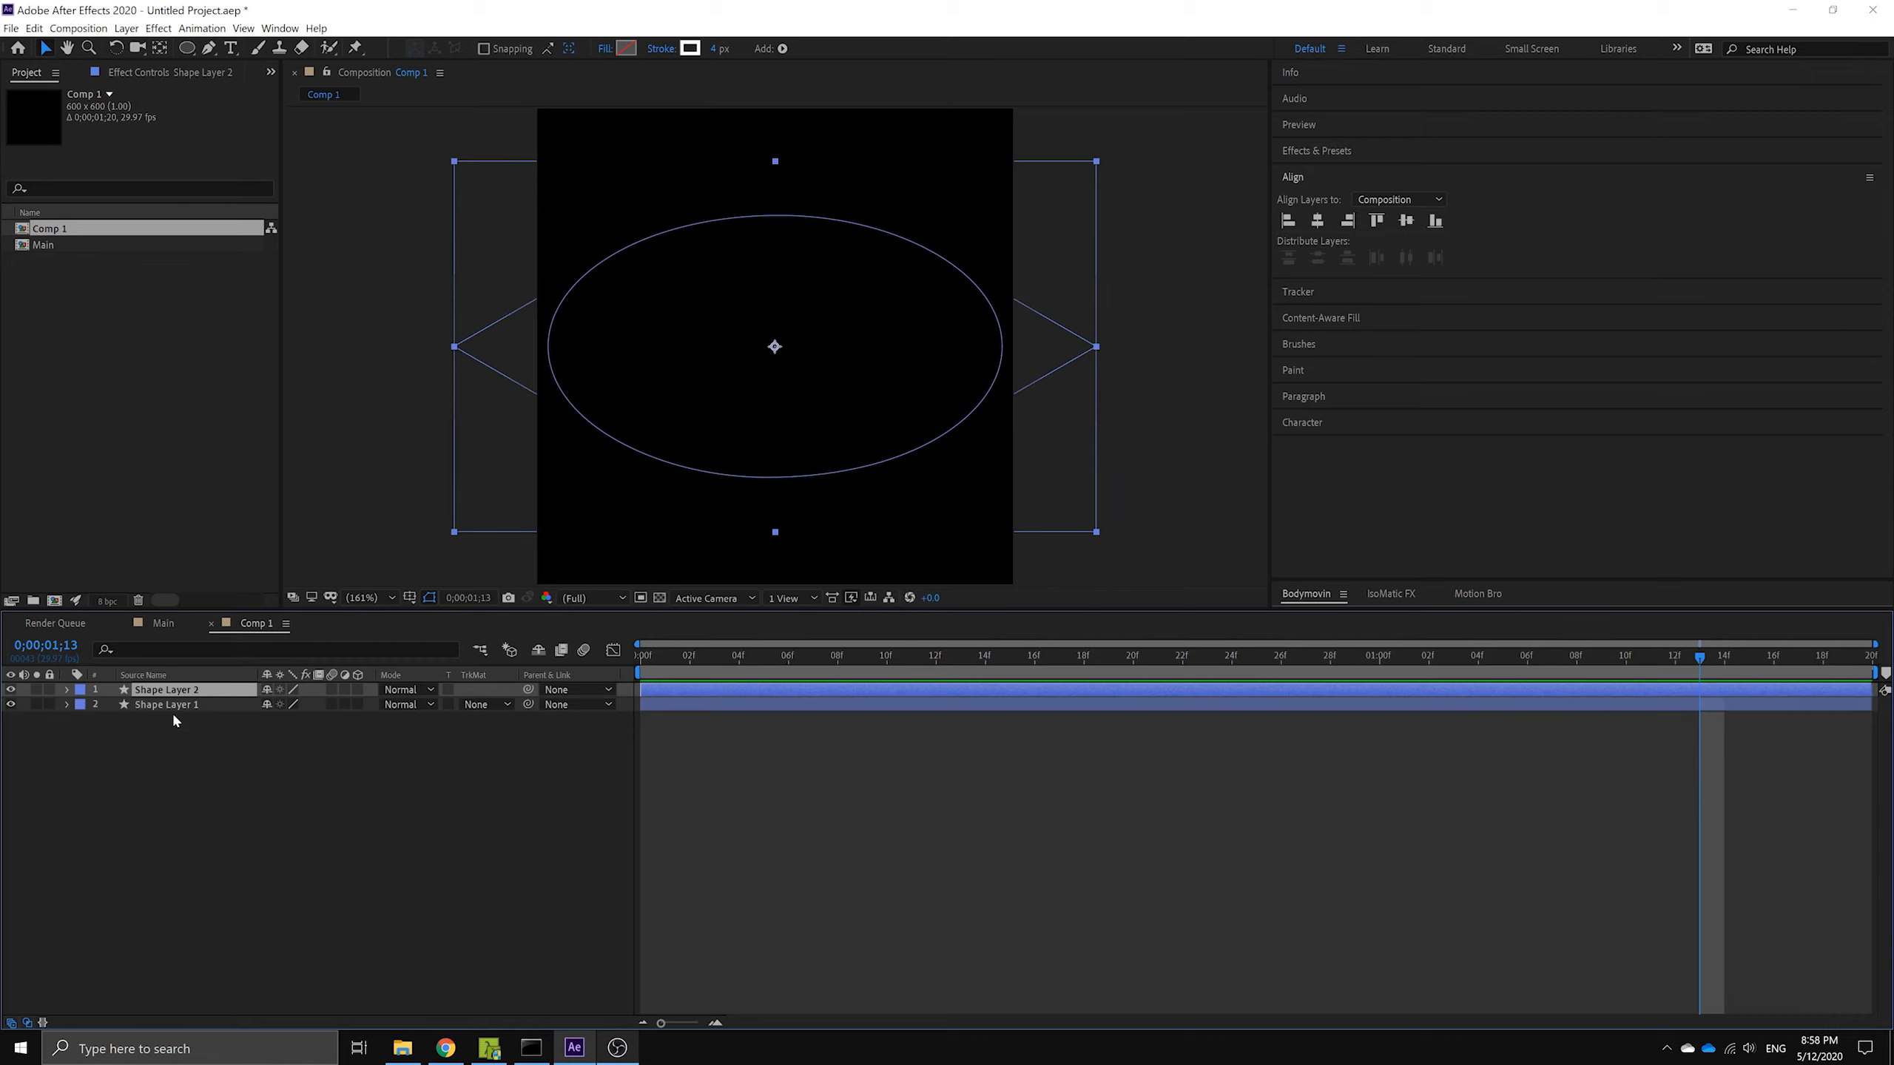
pyautogui.moveTo(727, 692); pyautogui.dragTo(770, 691)
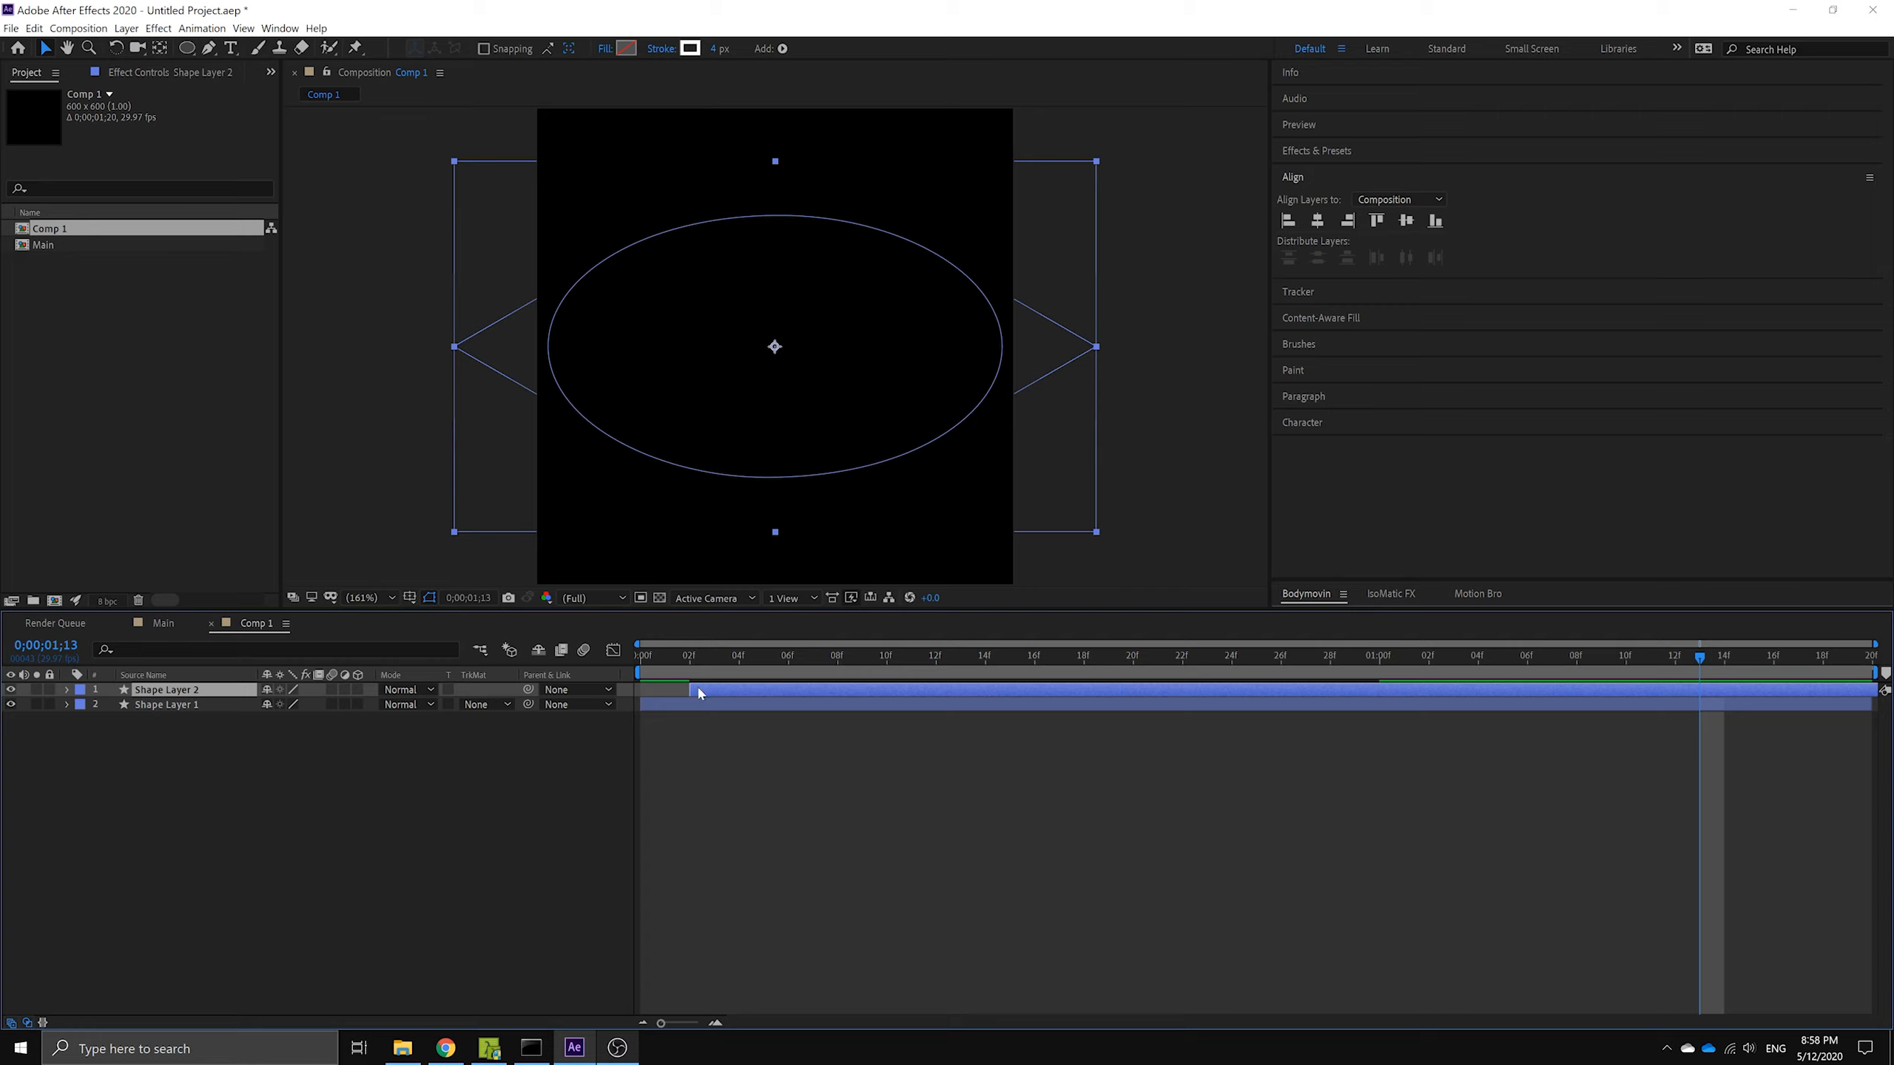
pyautogui.hotkey('ctrl', 'd')
pyautogui.moveTo(699, 692); pyautogui.dragTo(775, 696)
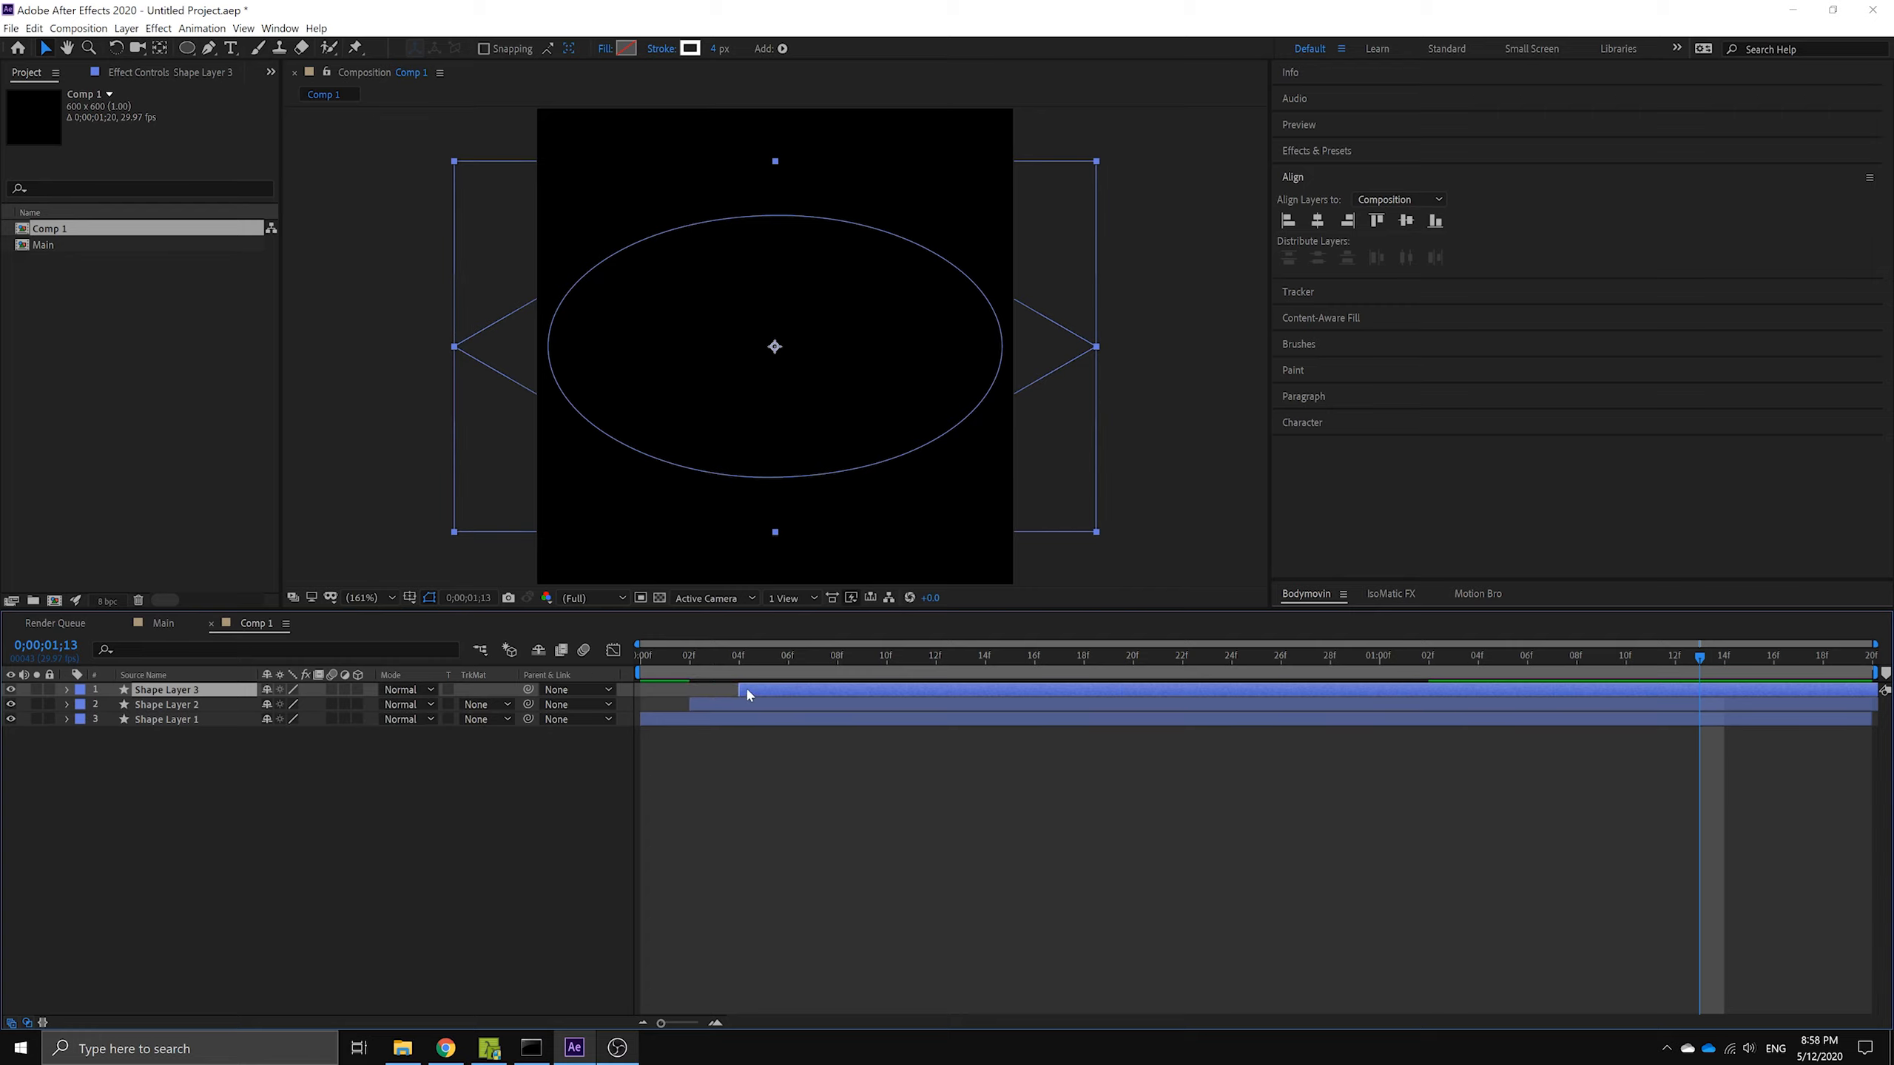
pyautogui.moveTo(671, 660); pyautogui.dragTo(637, 670)
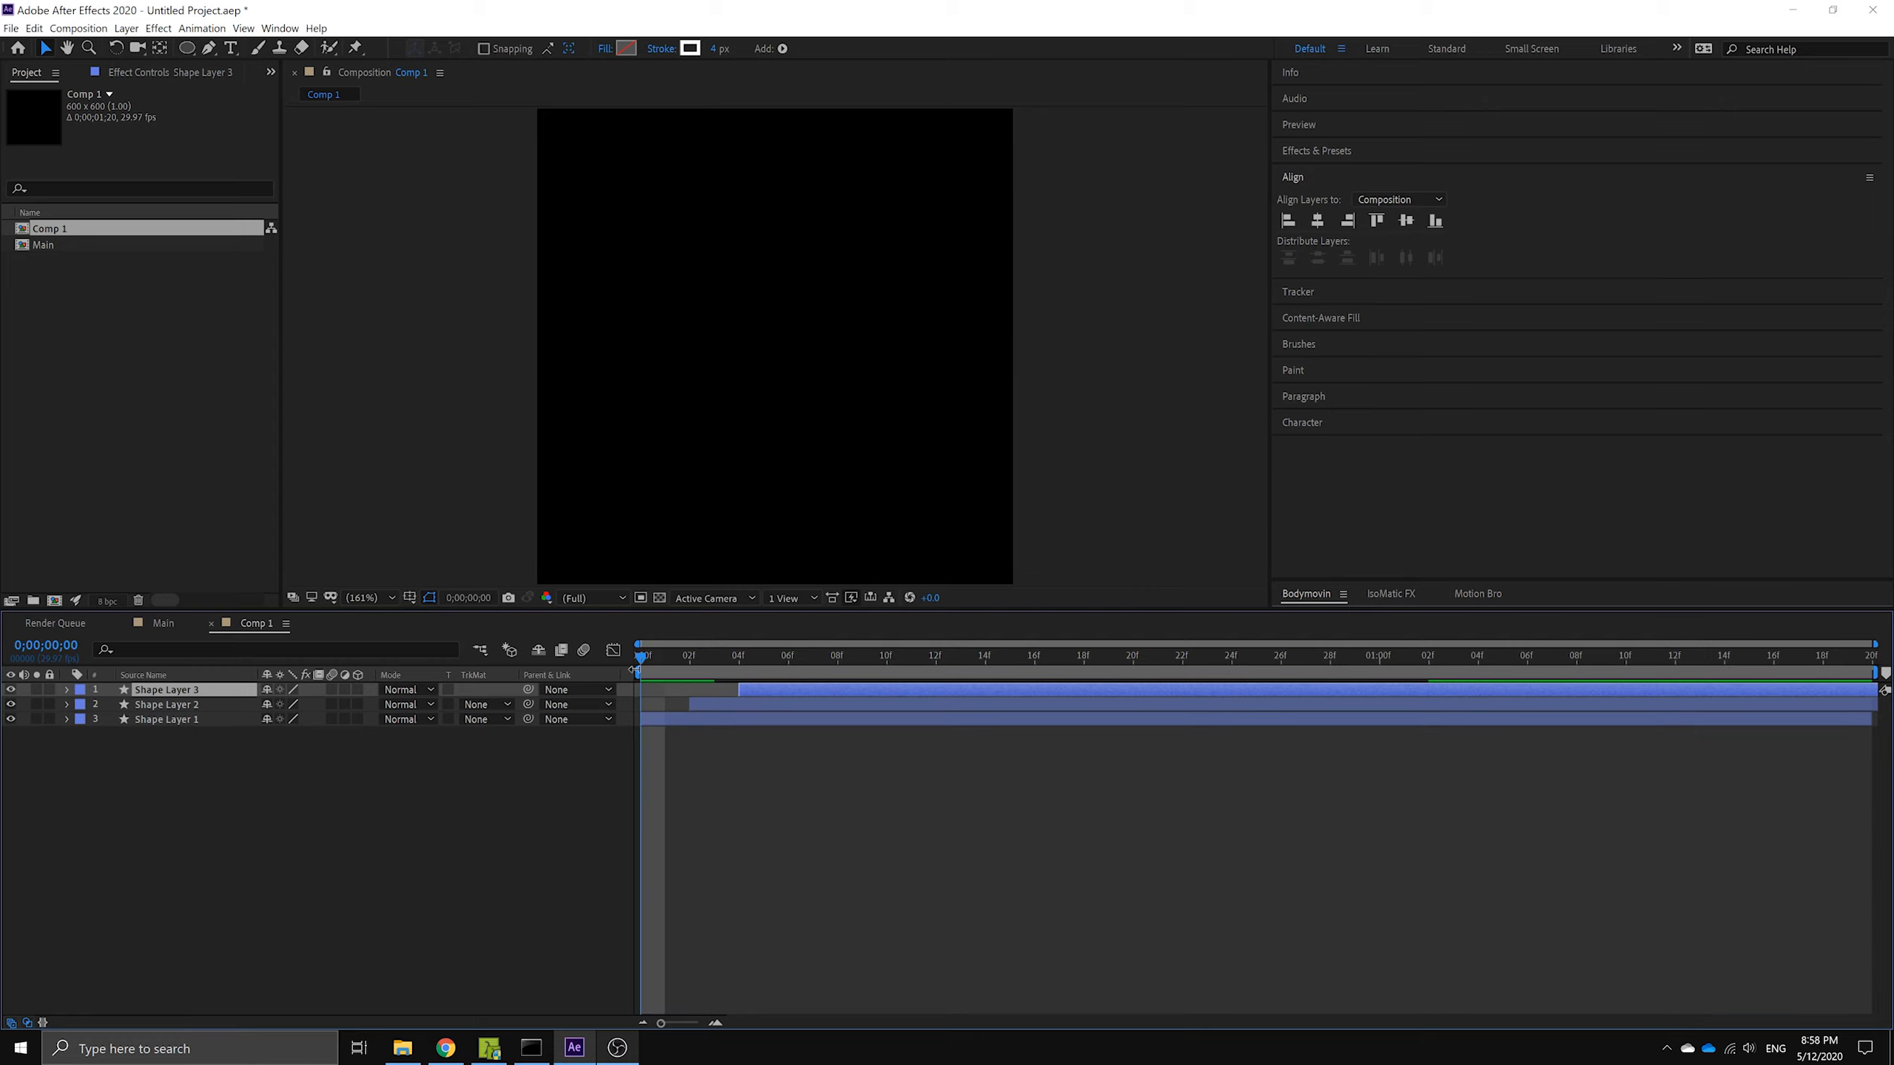
pyautogui.press('space')
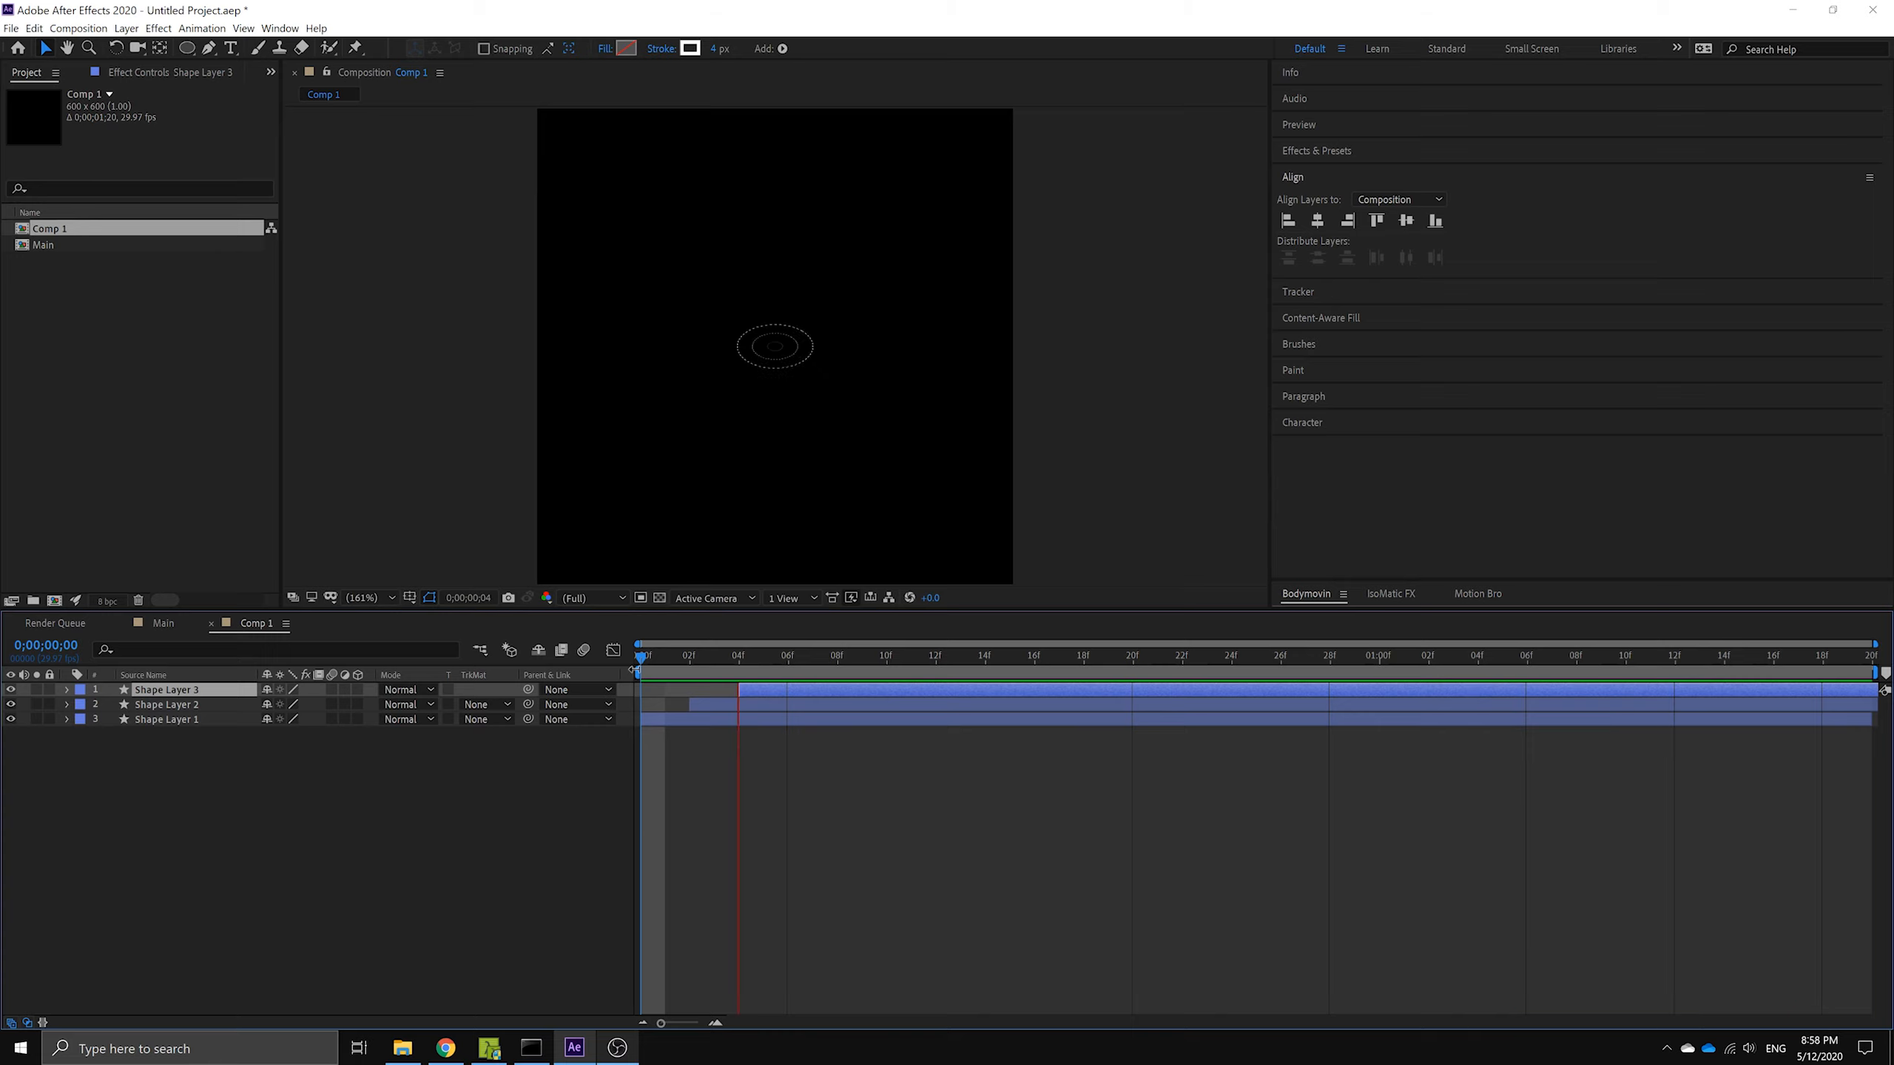
pyautogui.press('space')
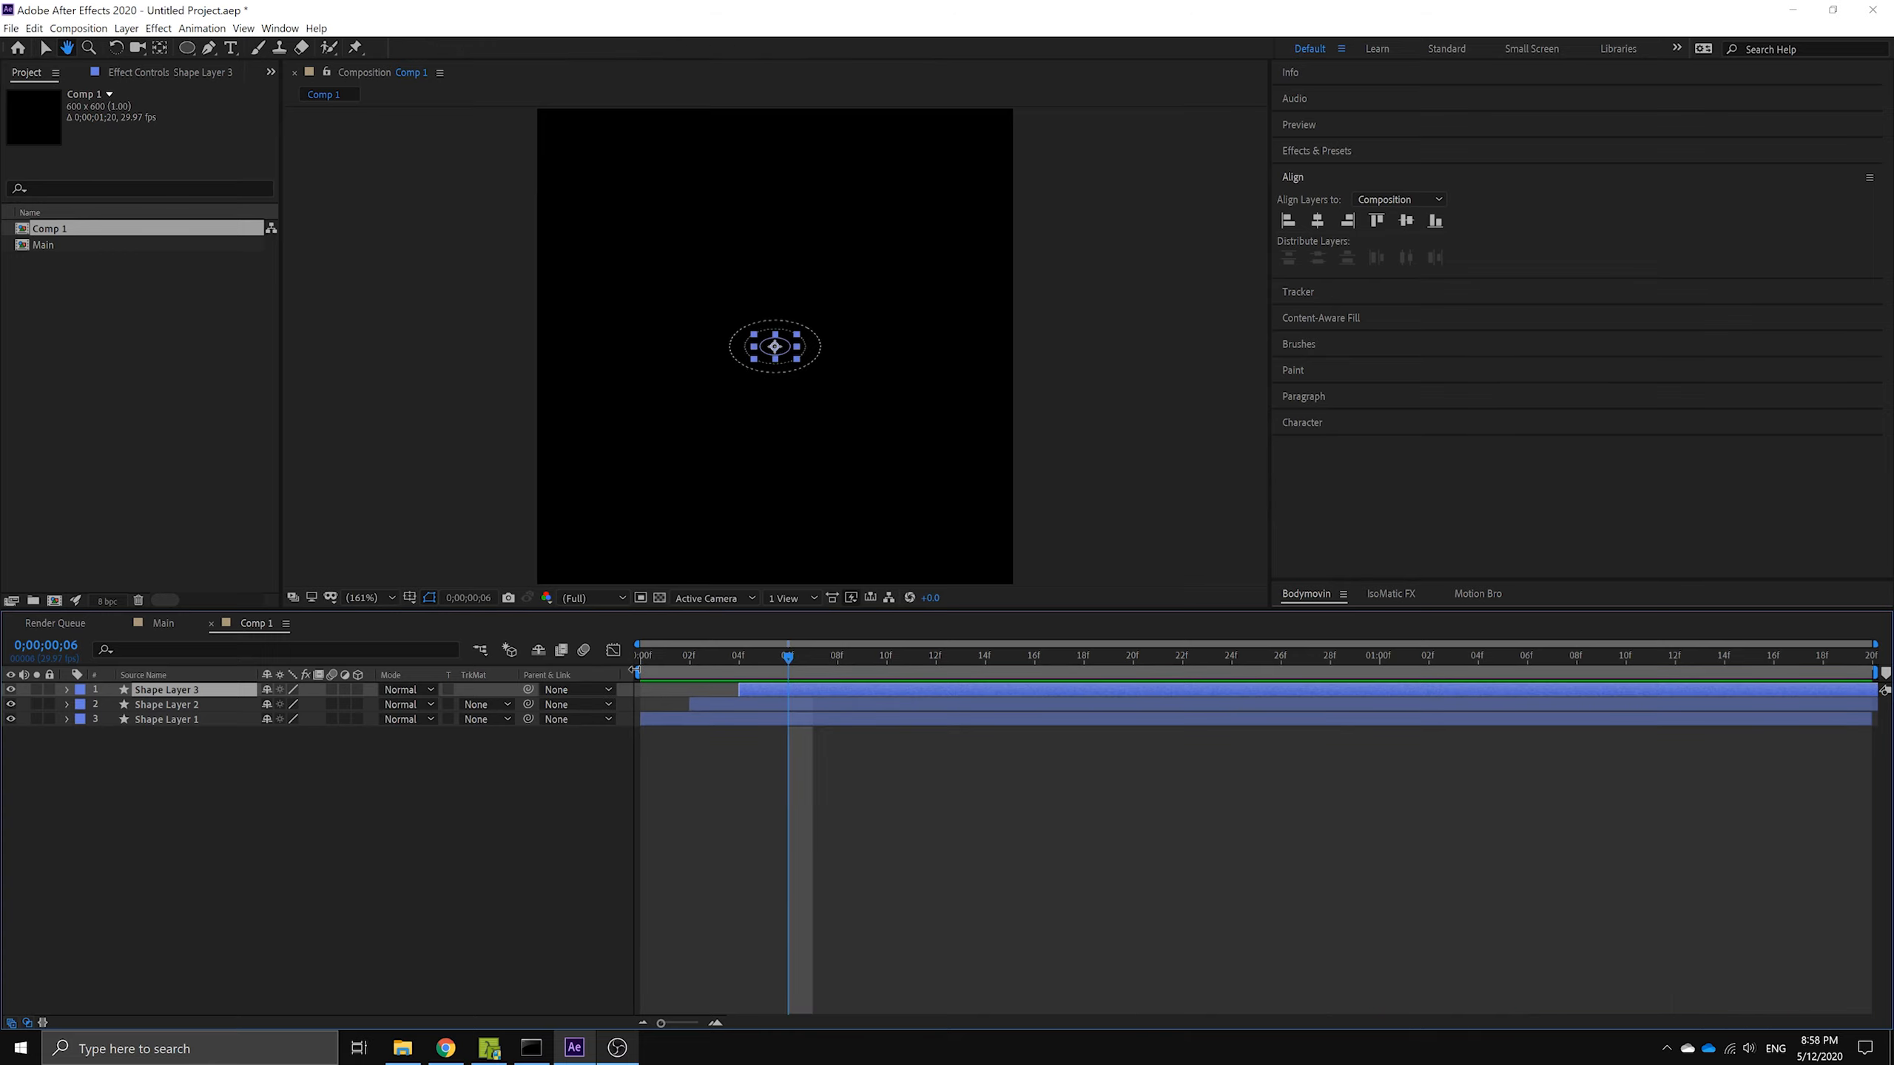
# - Rename the 600 x 600 composition to Rings and preview its animation
pyautogui.hotkey('ctrl', 's')
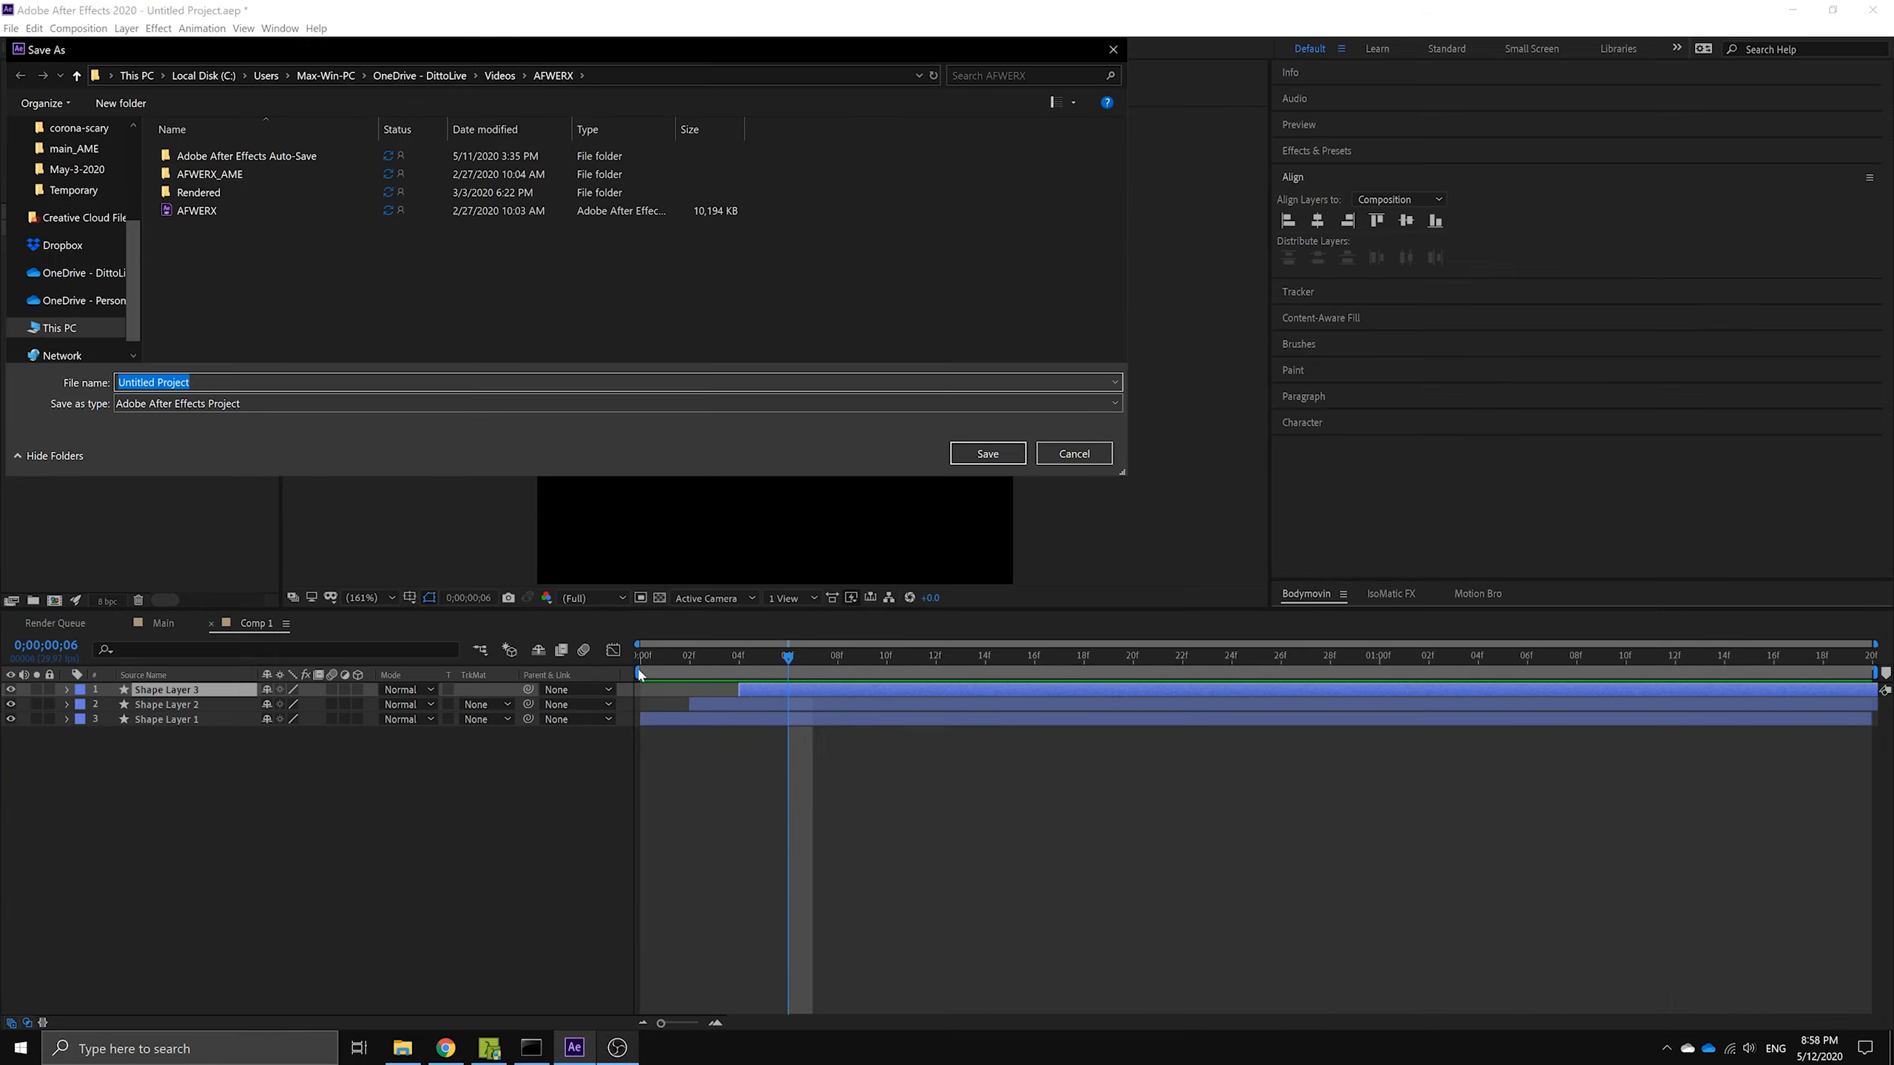
pyautogui.press('Escape')
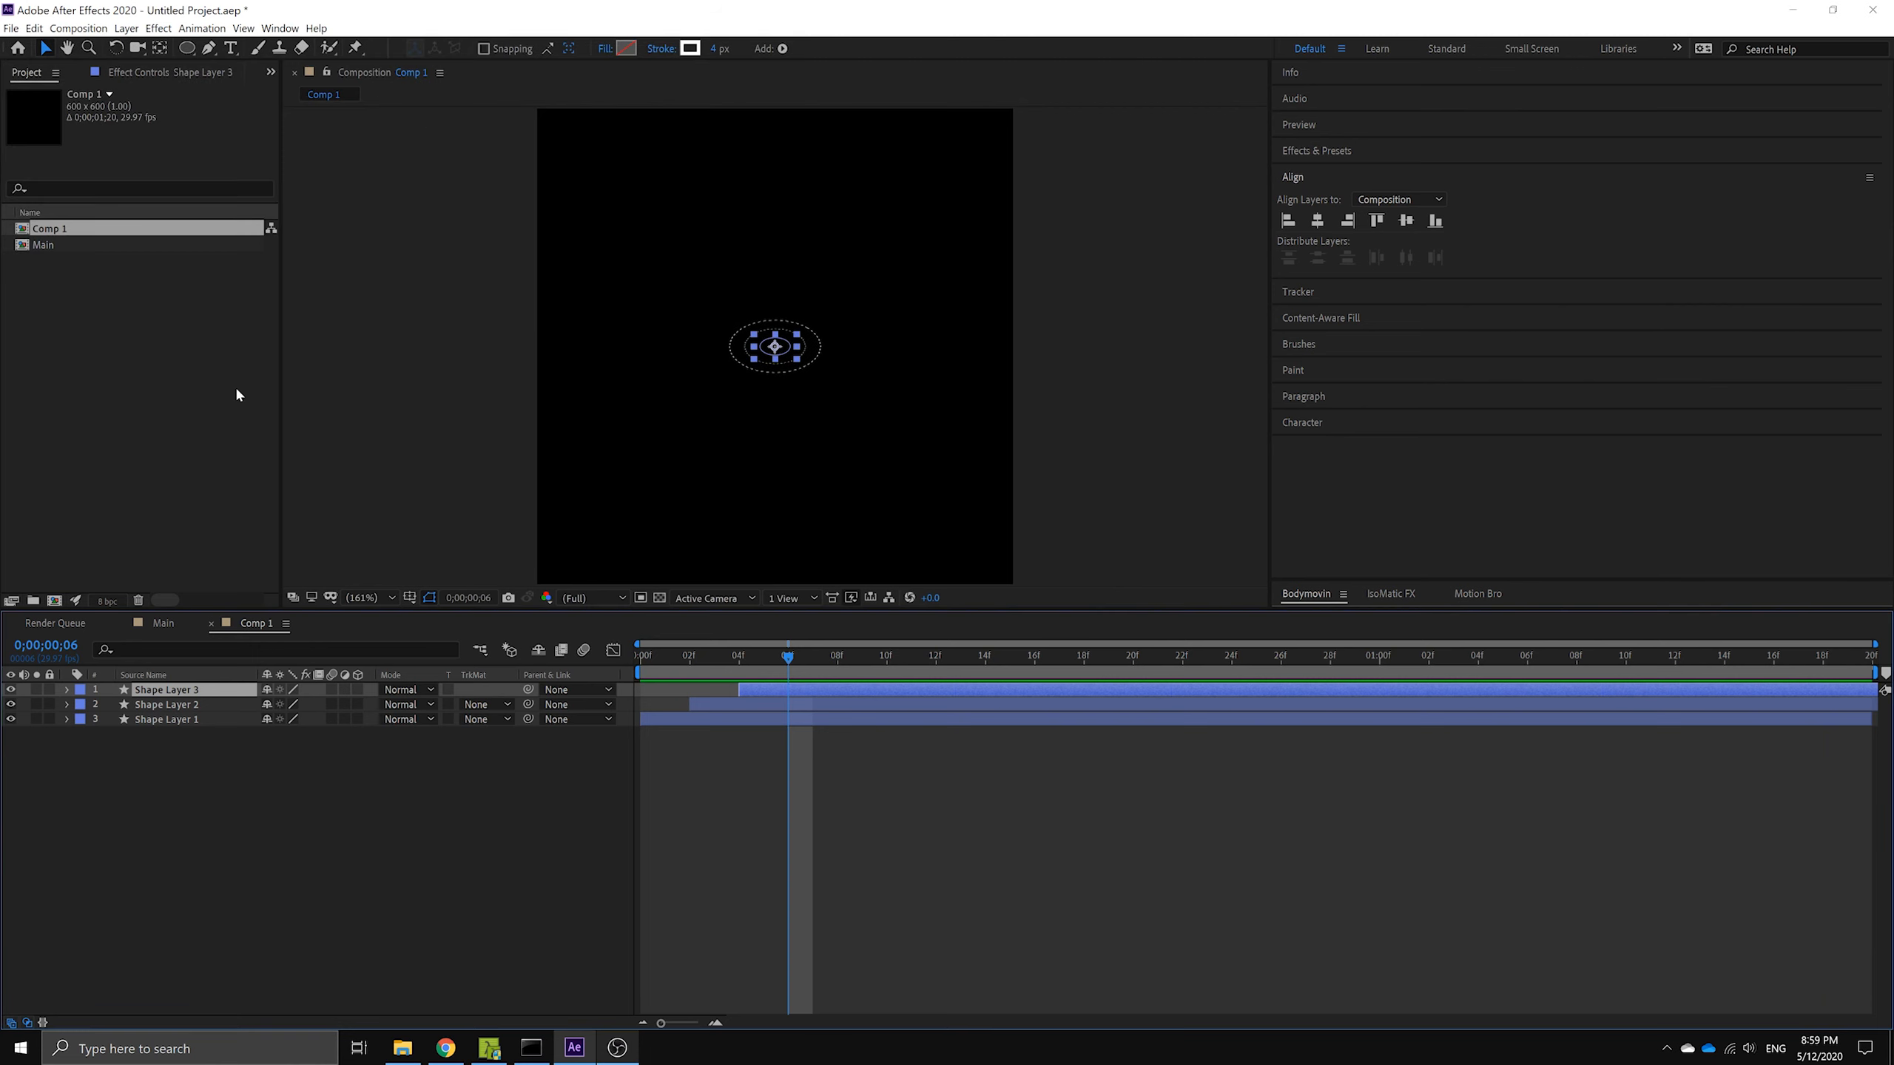
pyautogui.click(80, 29)
pyautogui.click(96, 65)
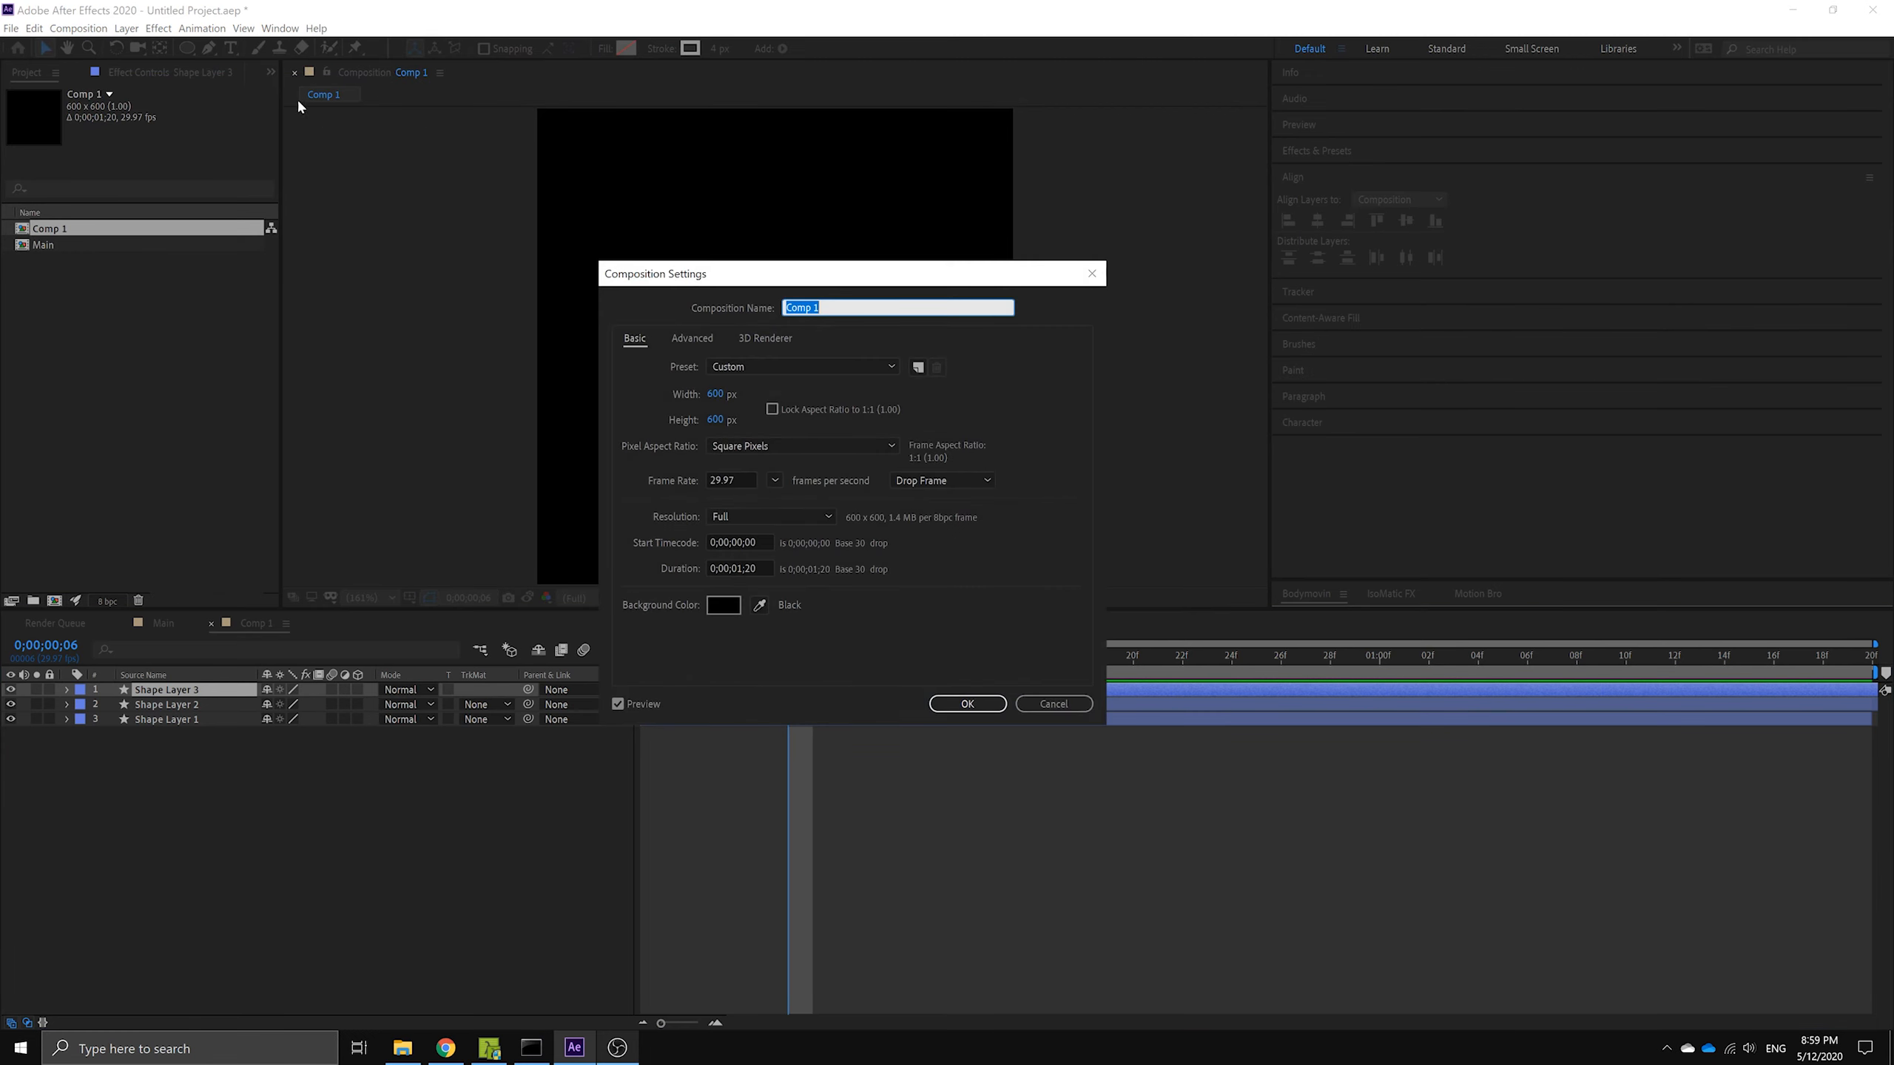
pyautogui.write('Rings')
pyautogui.press('Return')
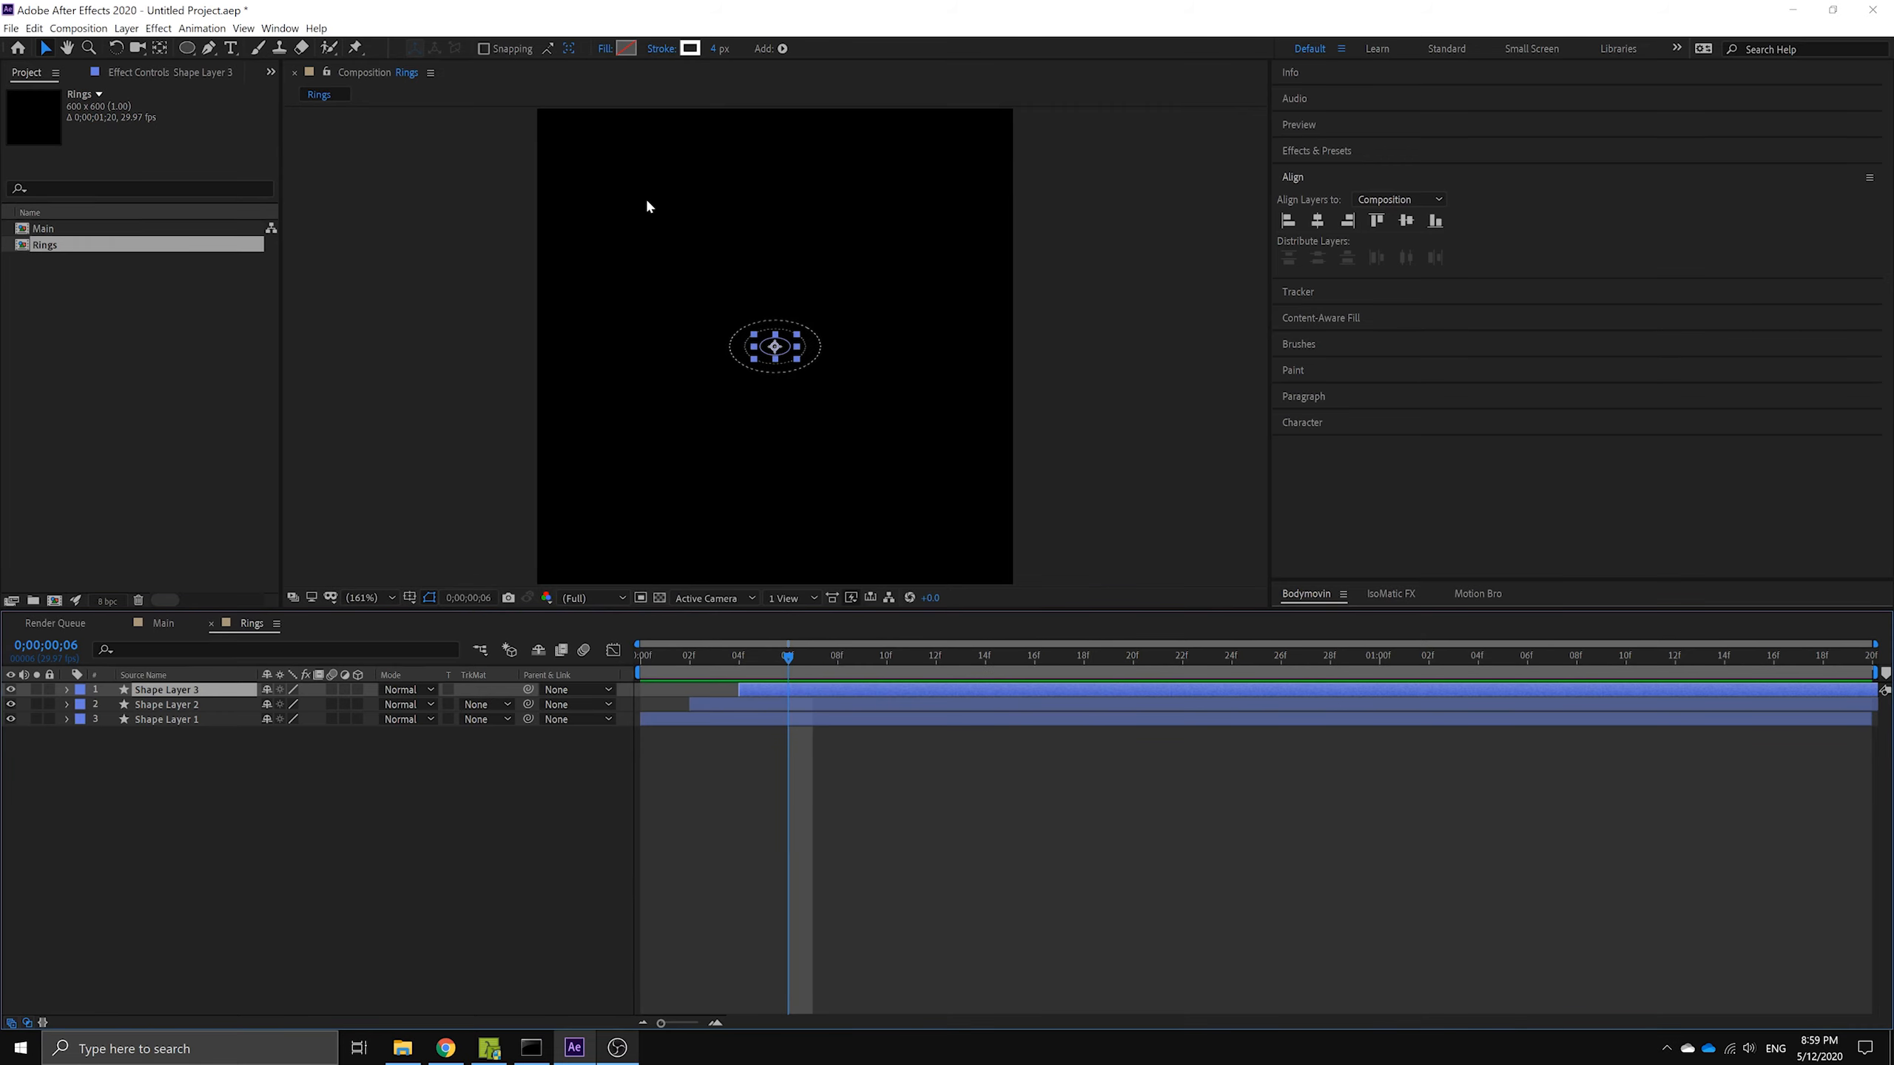
pyautogui.press('space')
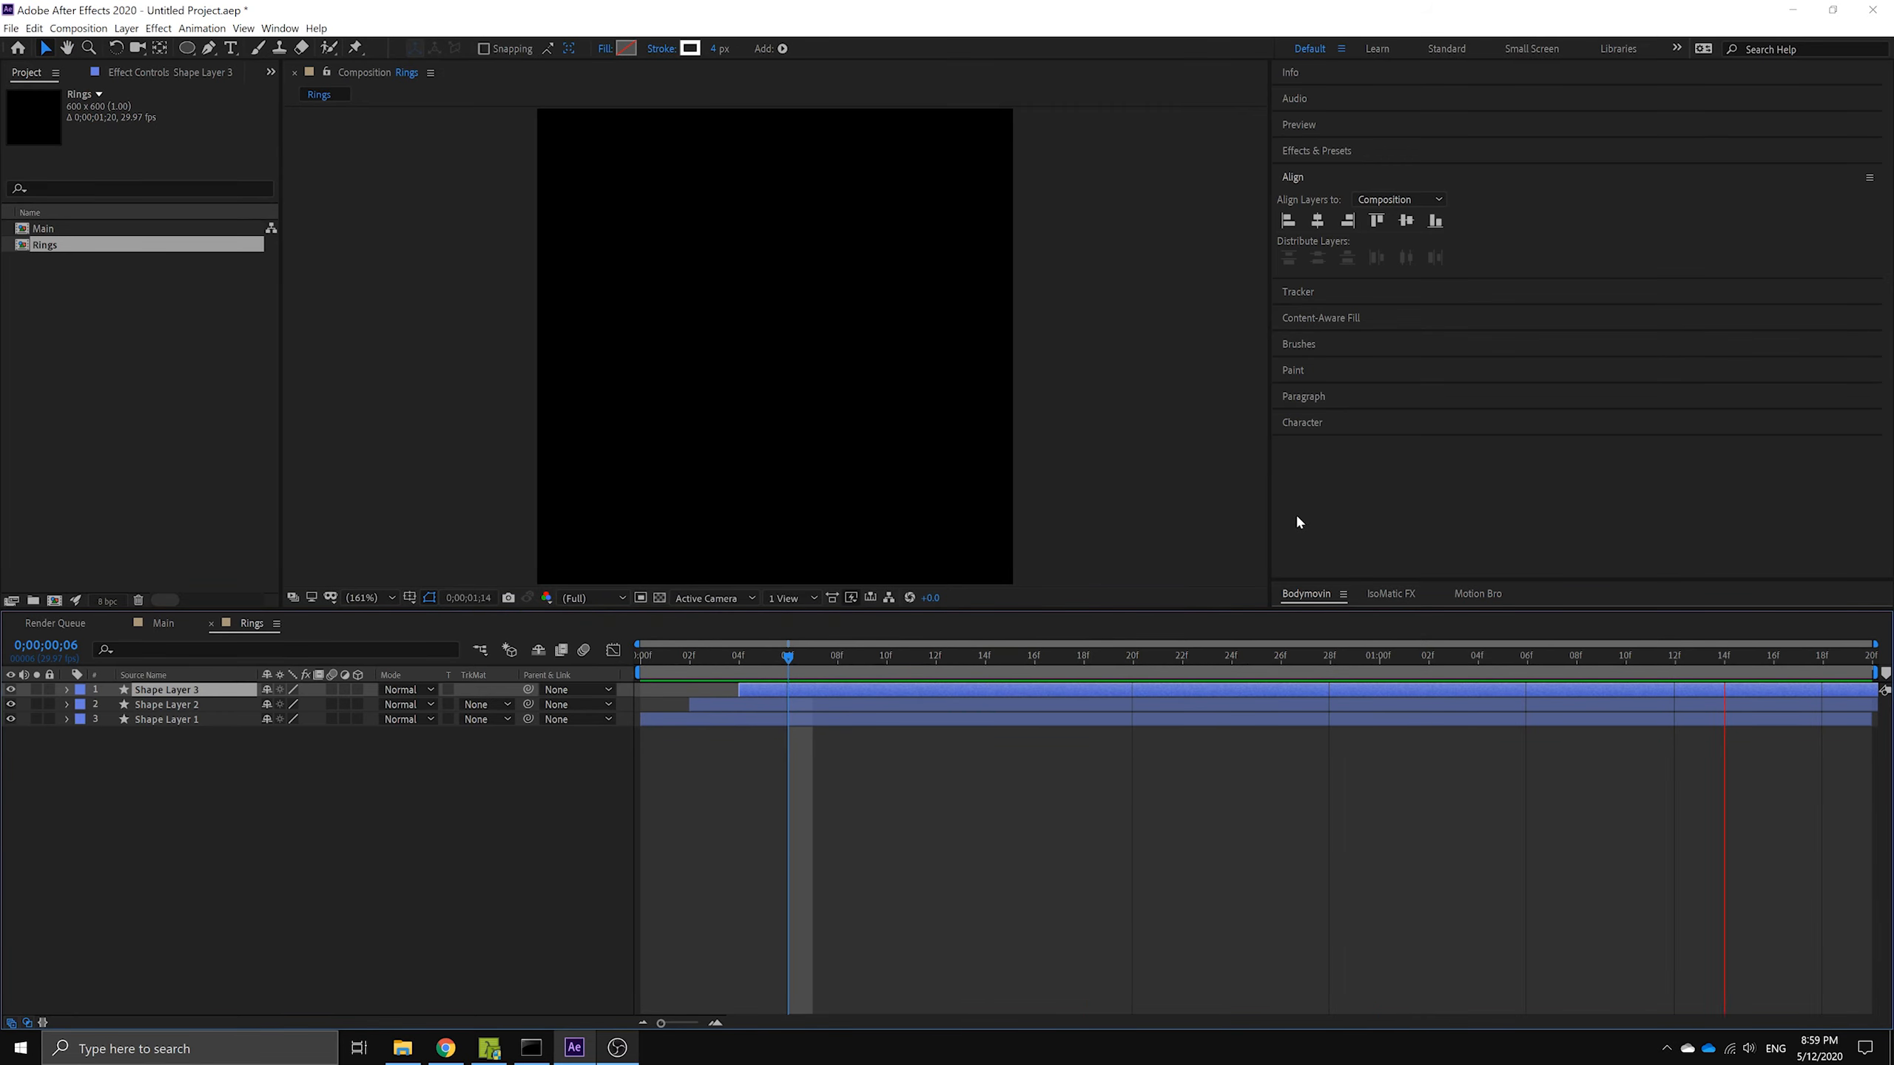
pyautogui.press('space')
# - Open the Main composition and set its duration to 0;00;10;00
pyautogui.click(149, 231)
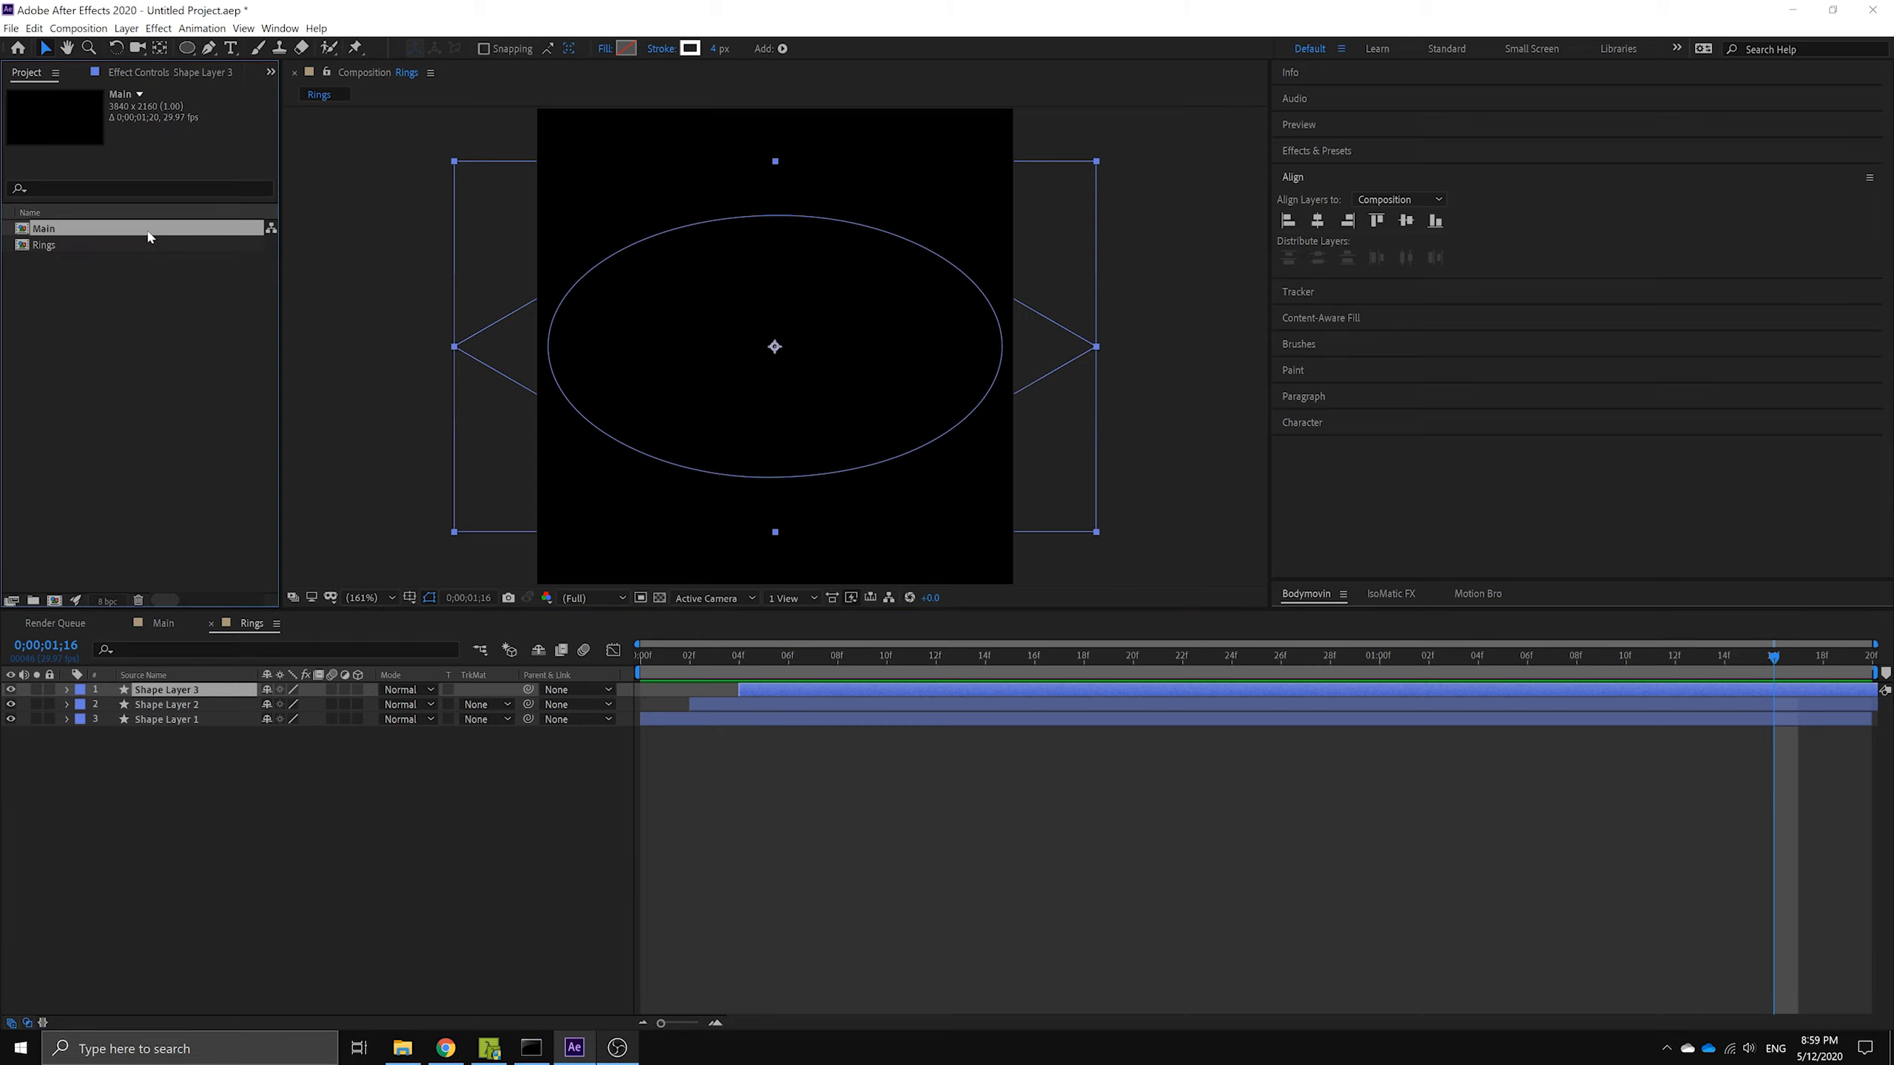
pyautogui.doubleClick(148, 232)
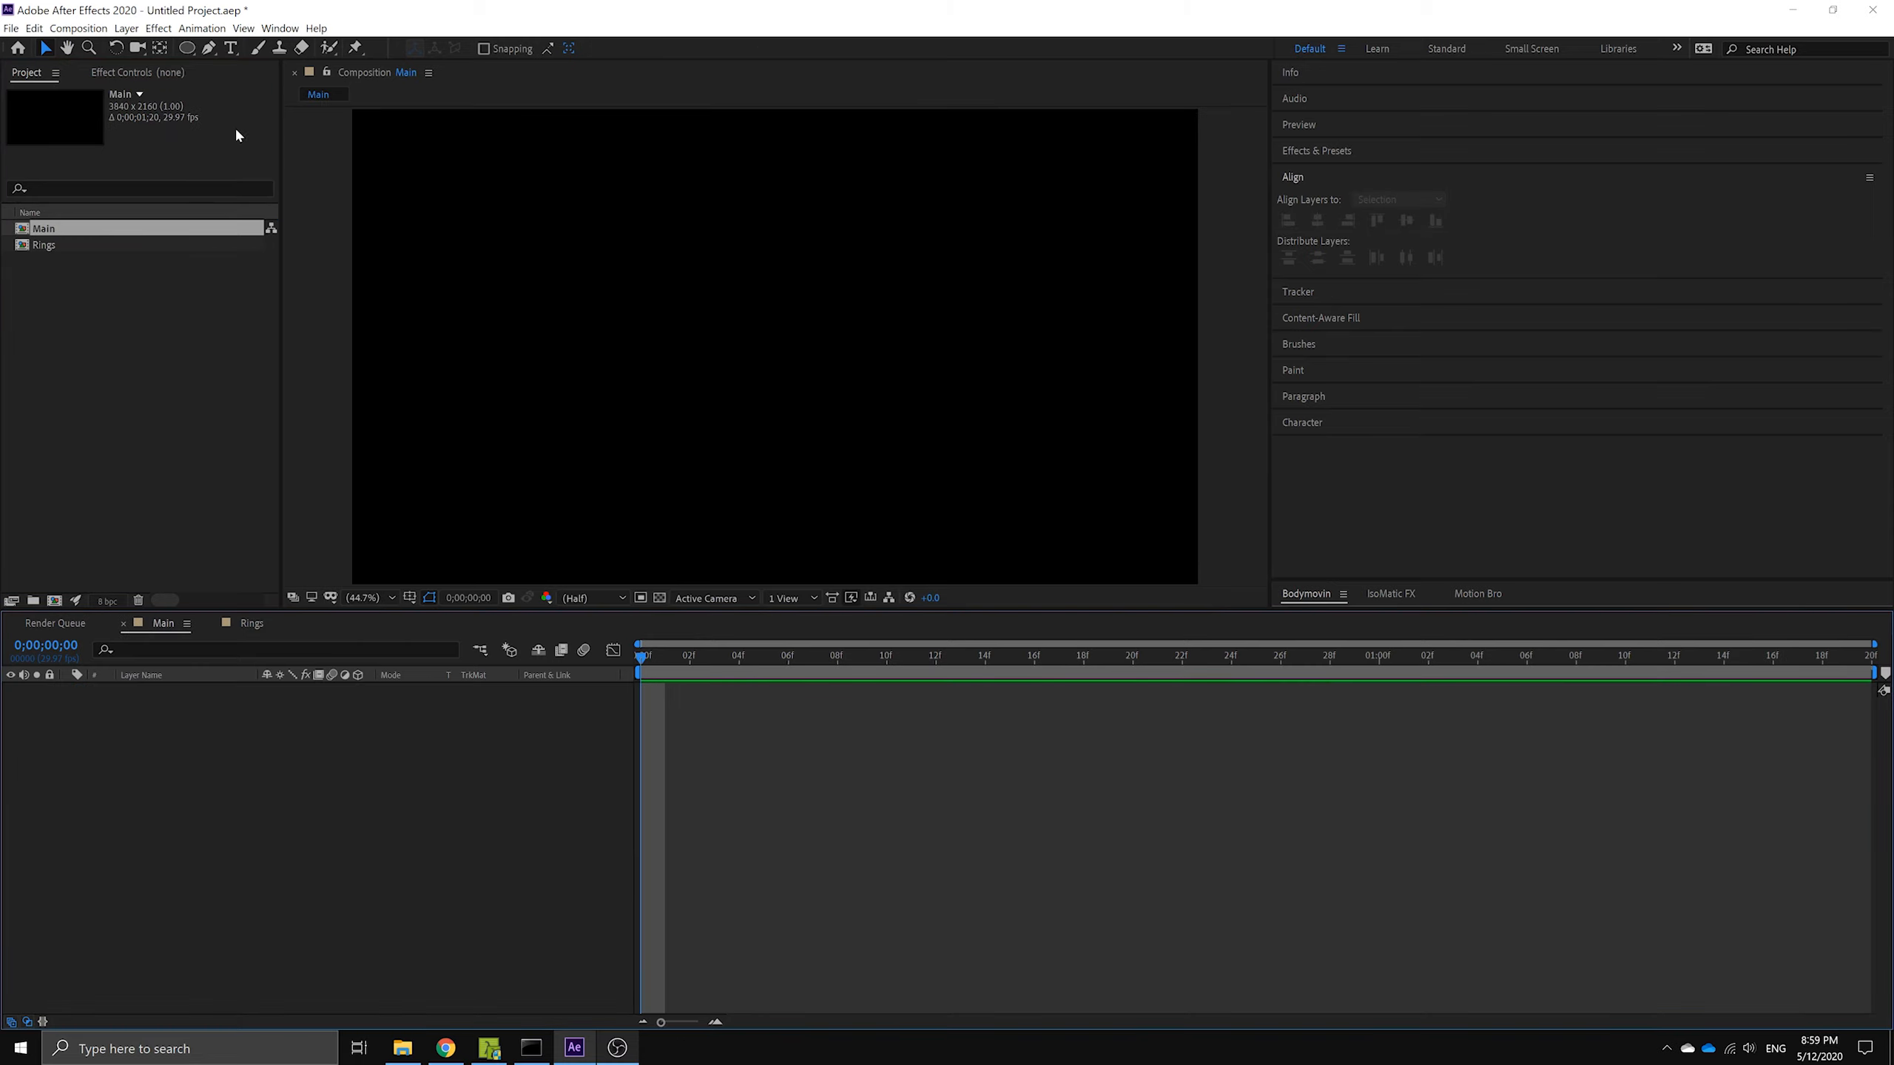
pyautogui.click(82, 28)
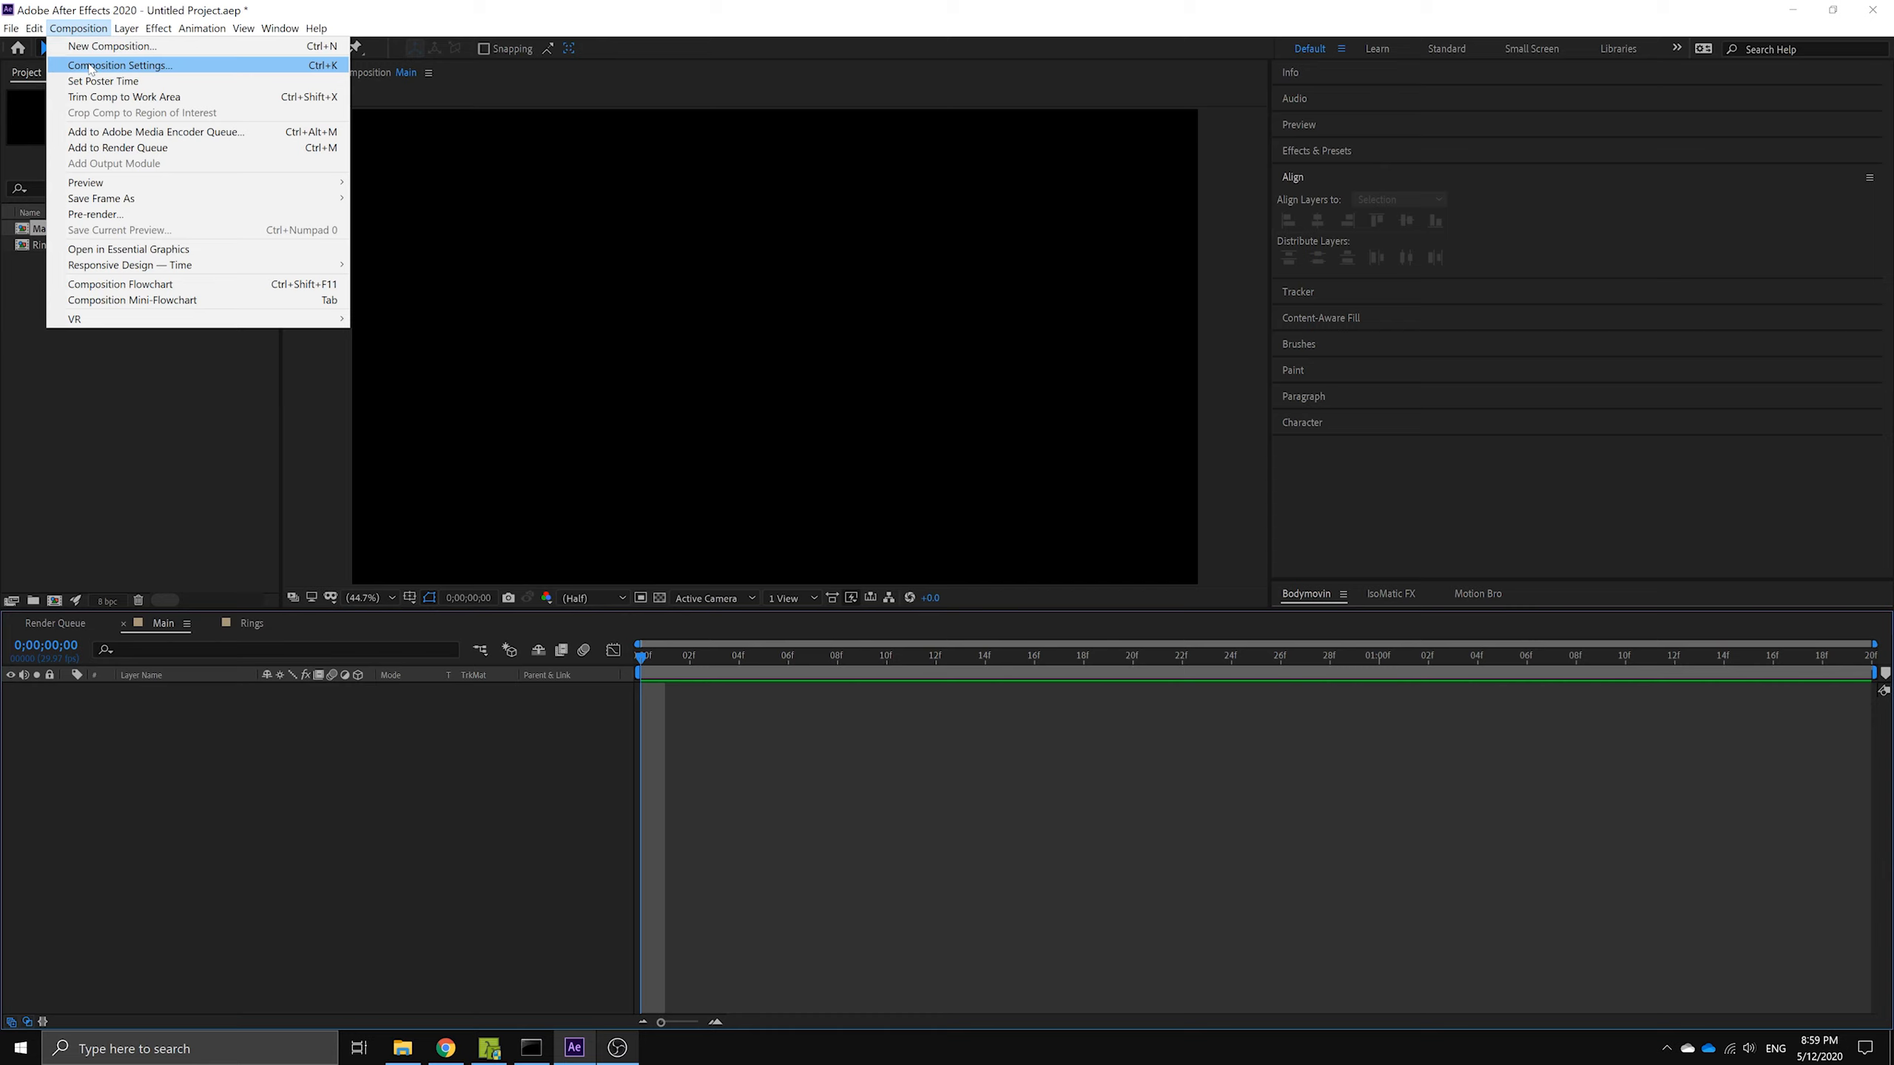
pyautogui.click(90, 66)
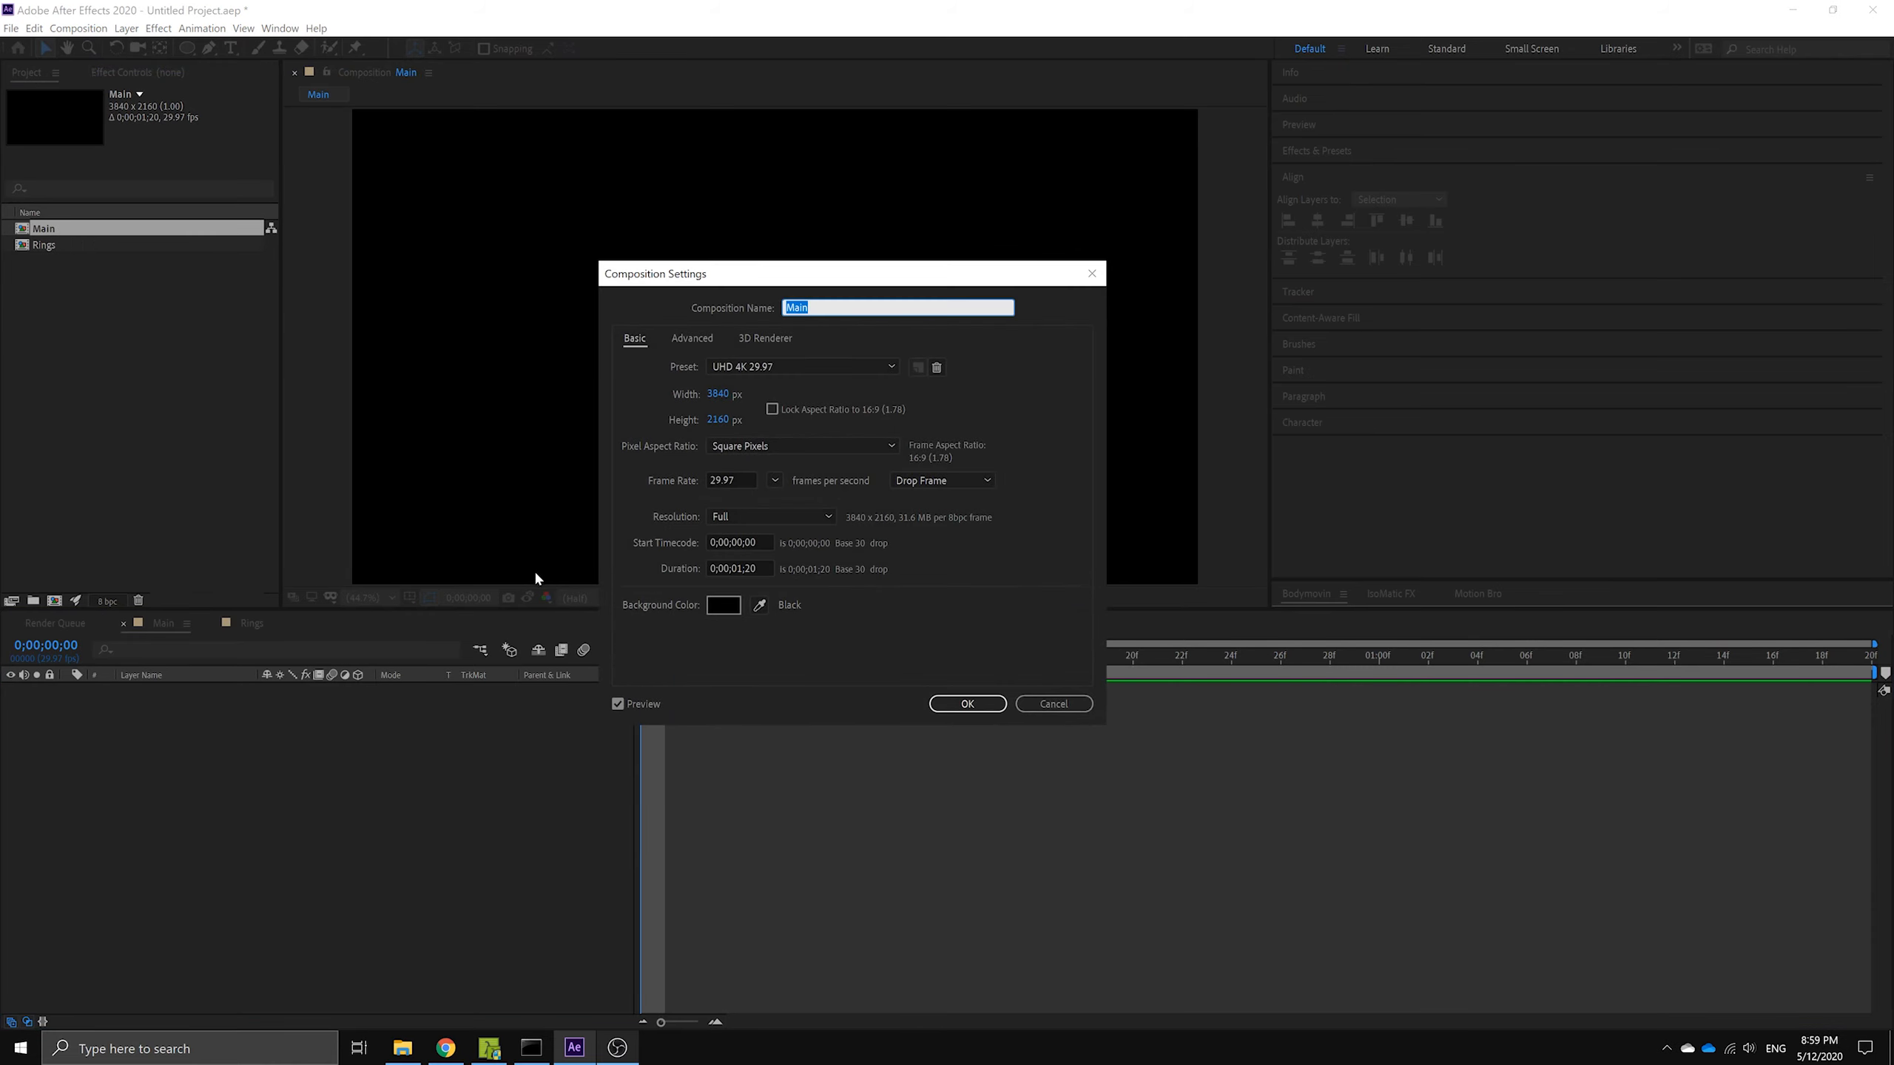
pyautogui.click(734, 568)
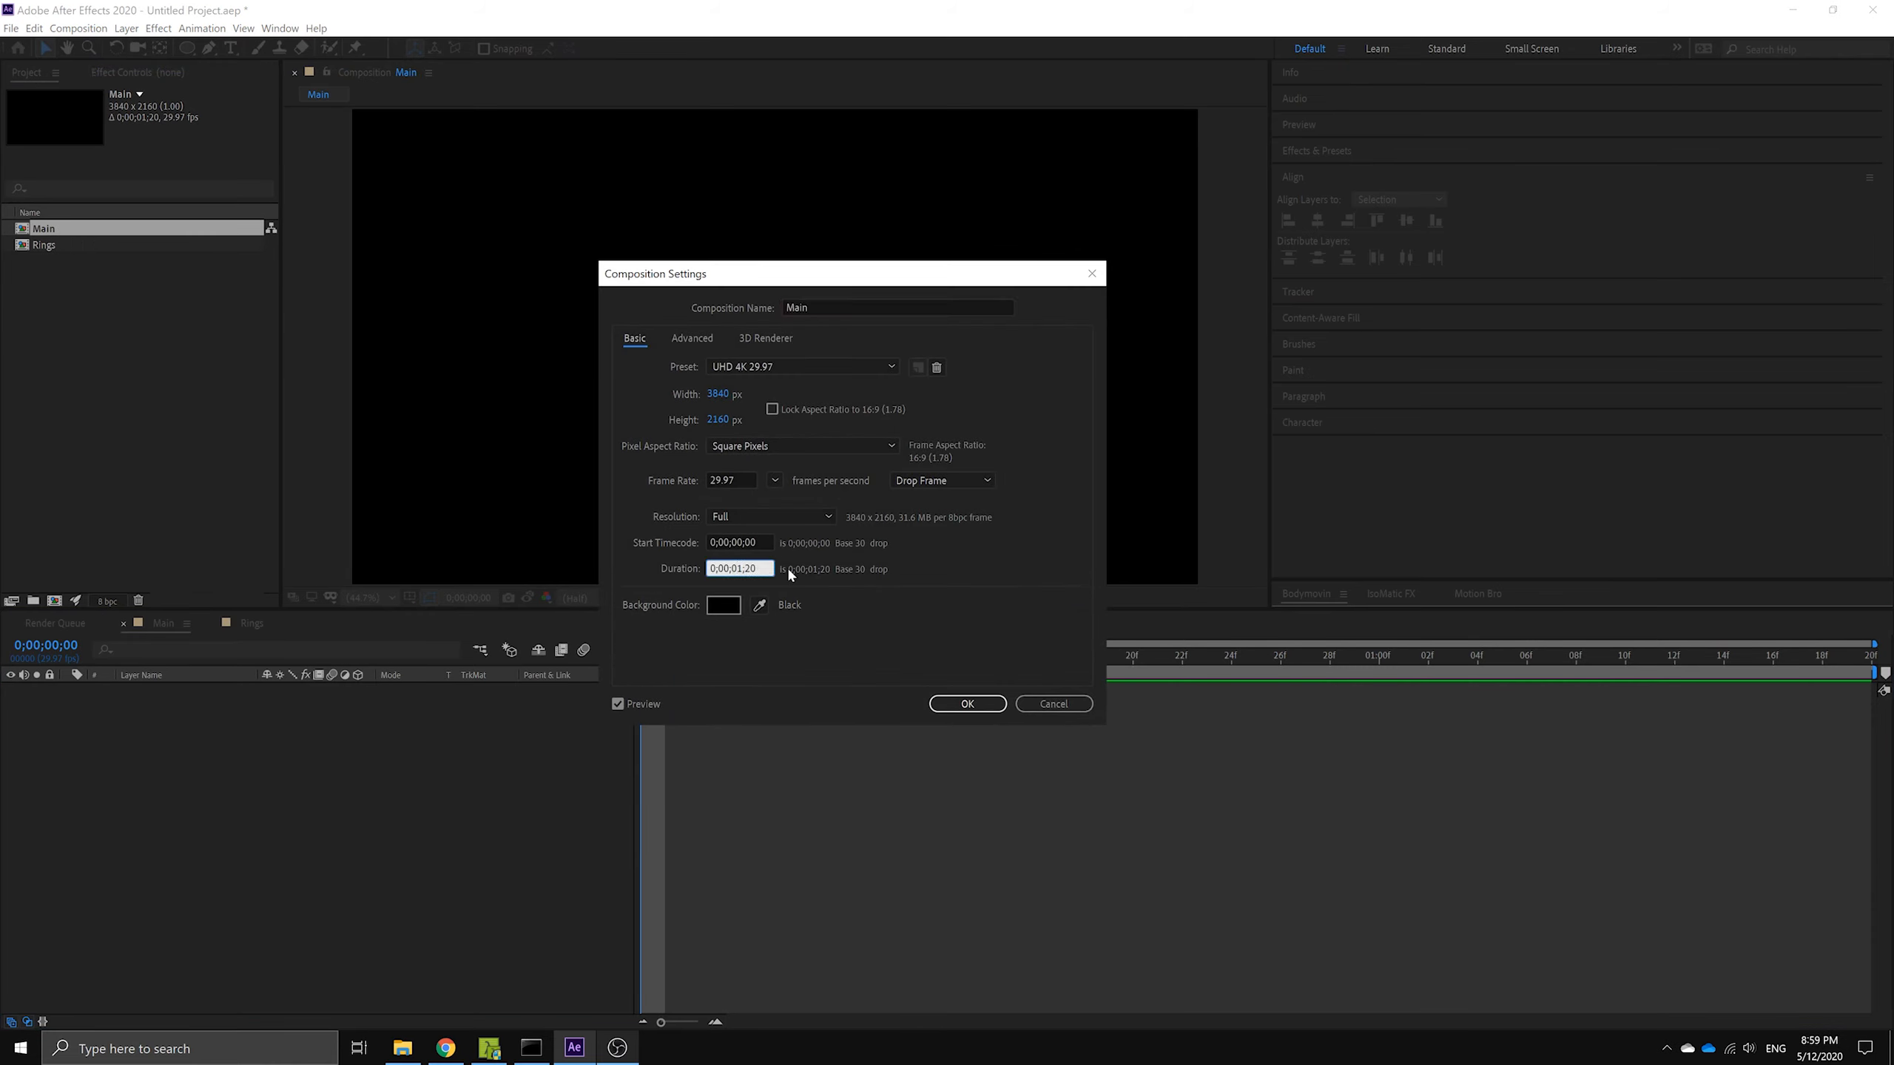
pyautogui.write('10')
pyautogui.hotkey('shift', 'Right')
pyautogui.press('Return')
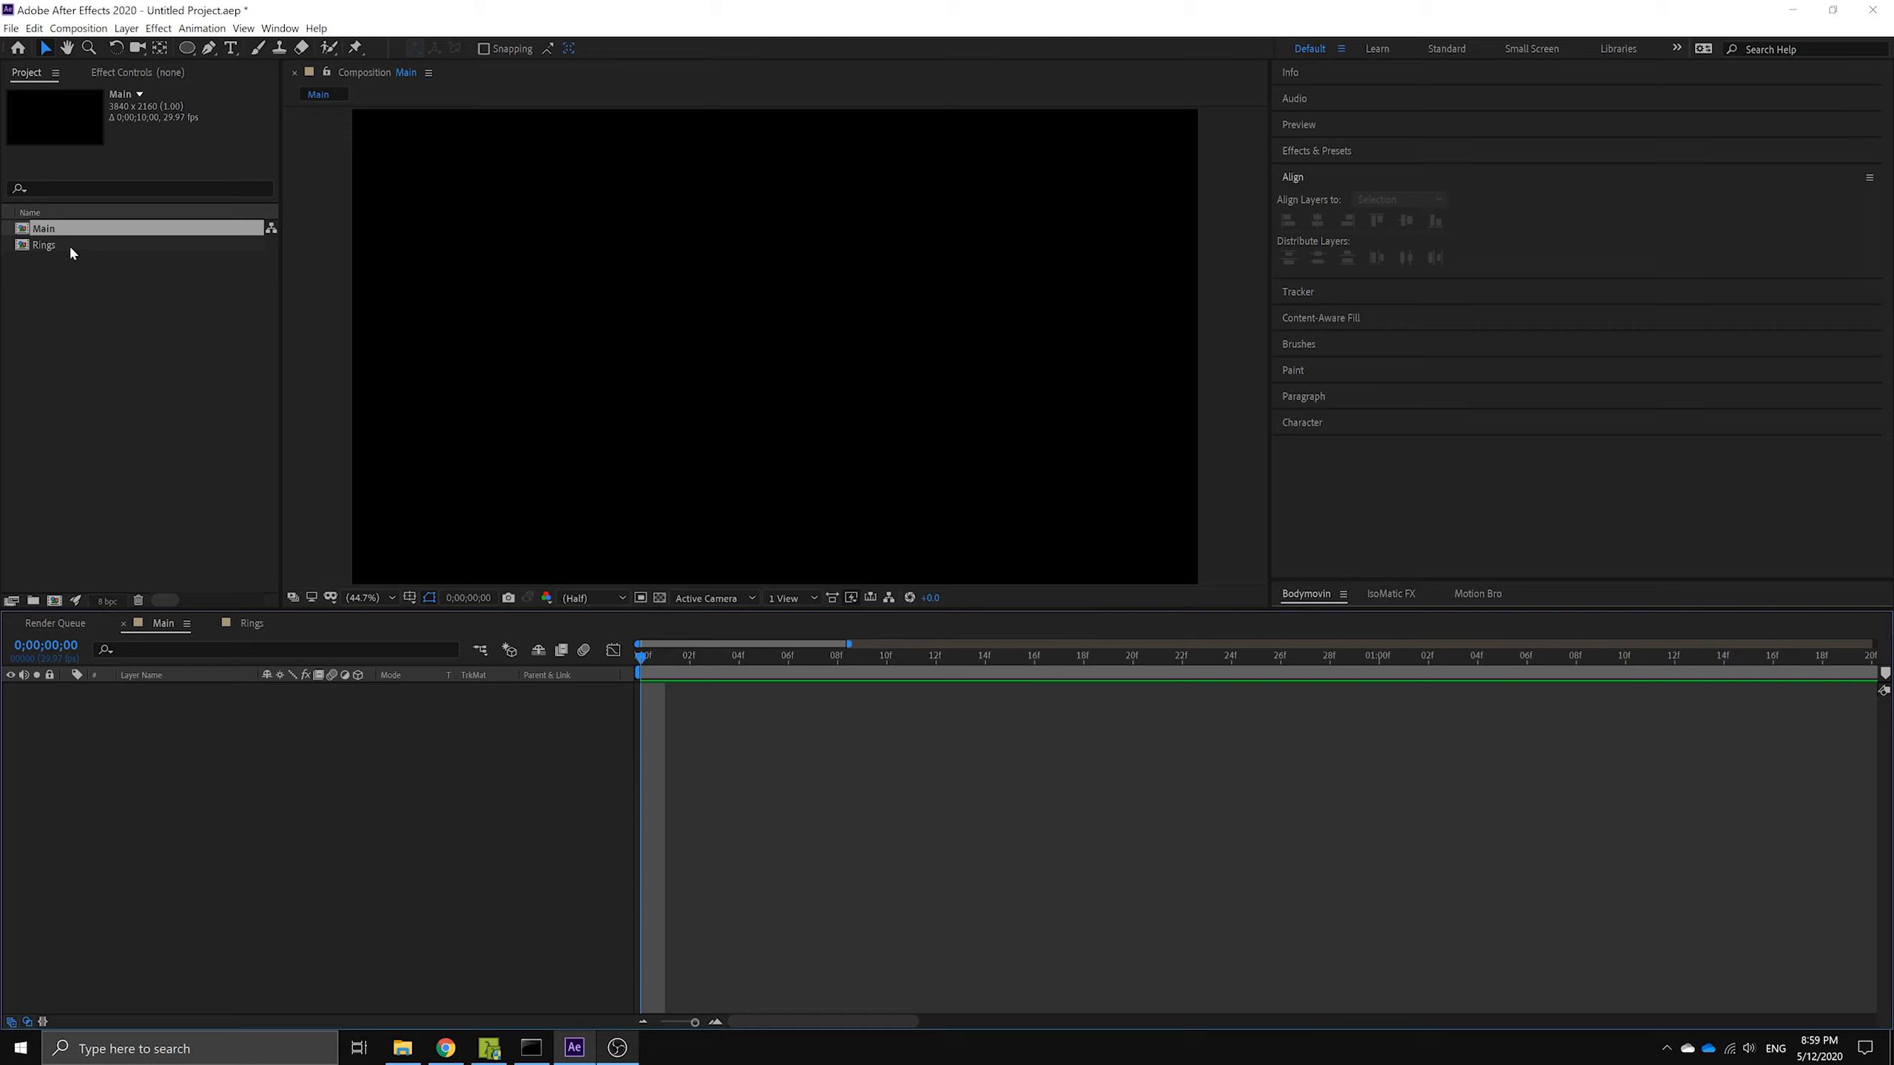
# - Add the Rings composition as a layer in Main, fit the full duration in the timeline, and scrub through its opening frames
pyautogui.moveTo(55, 244); pyautogui.dragTo(191, 707)
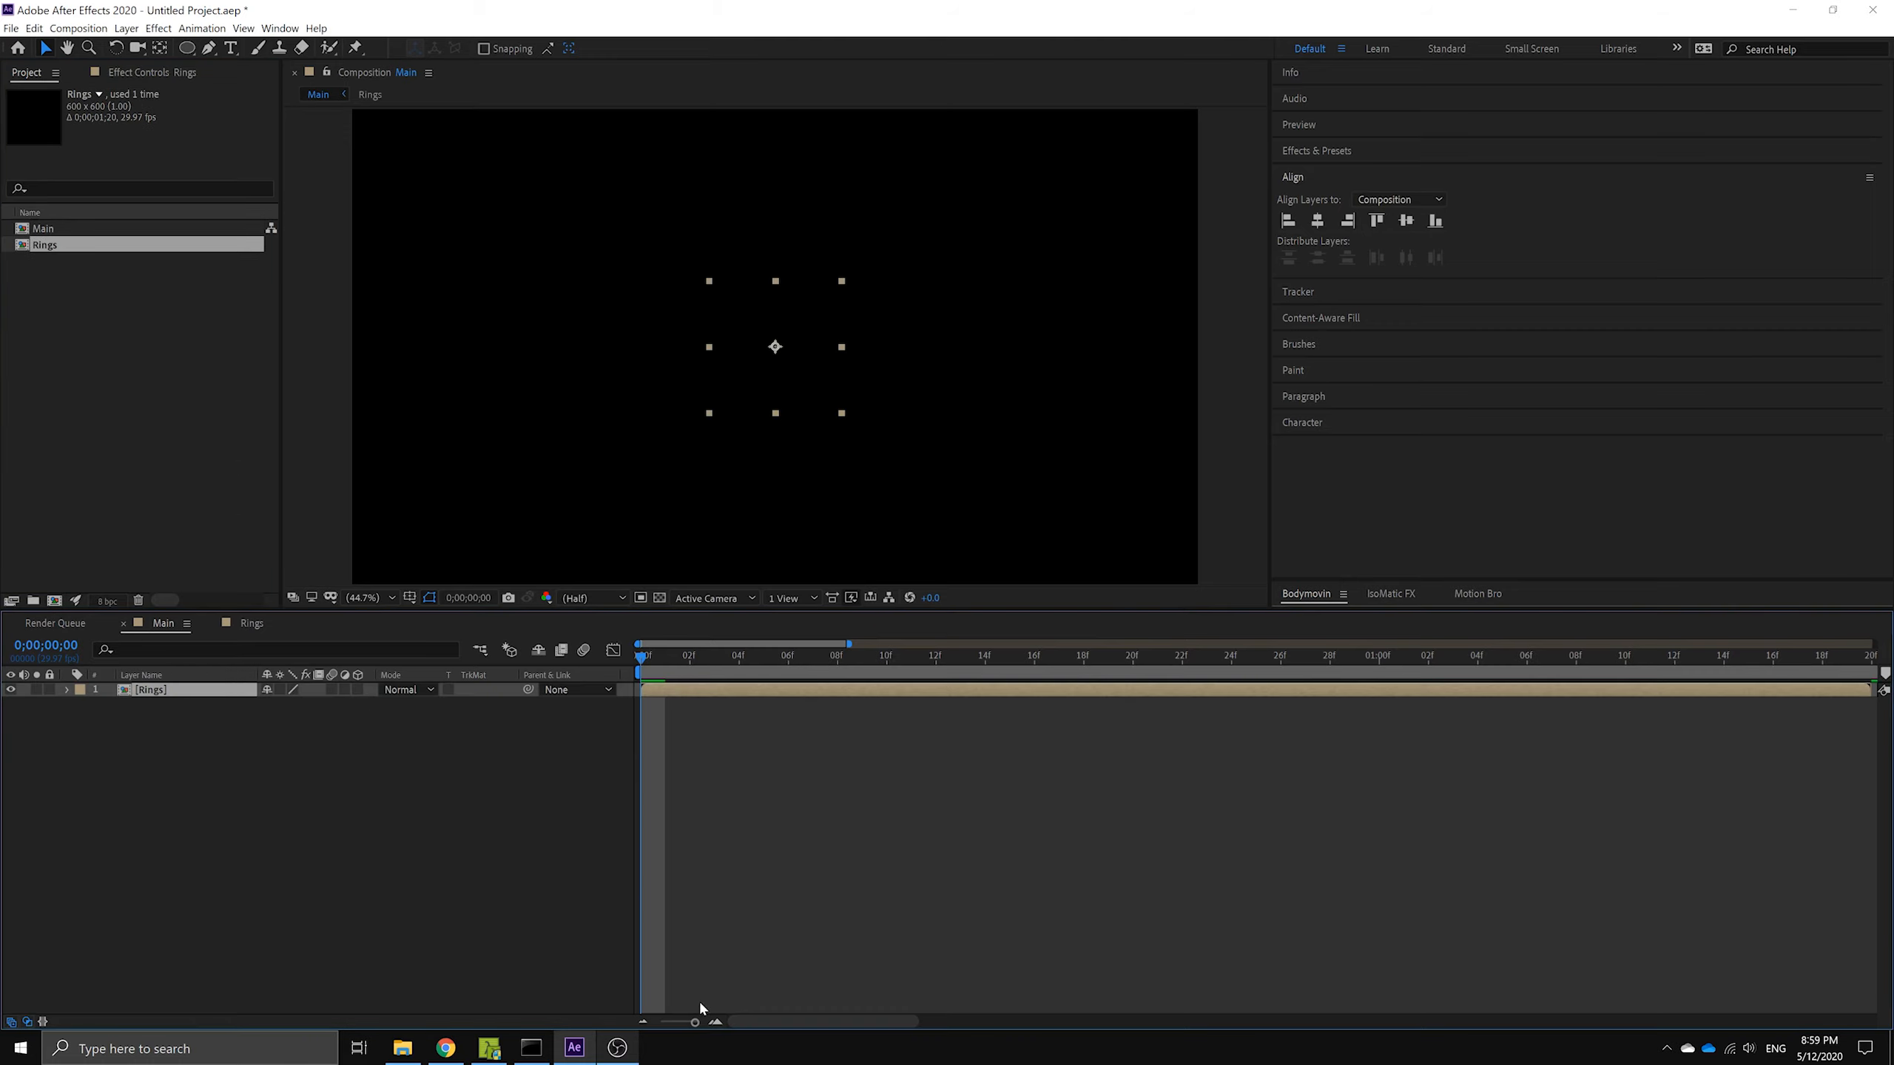
pyautogui.moveTo(695, 1022); pyautogui.dragTo(649, 1036)
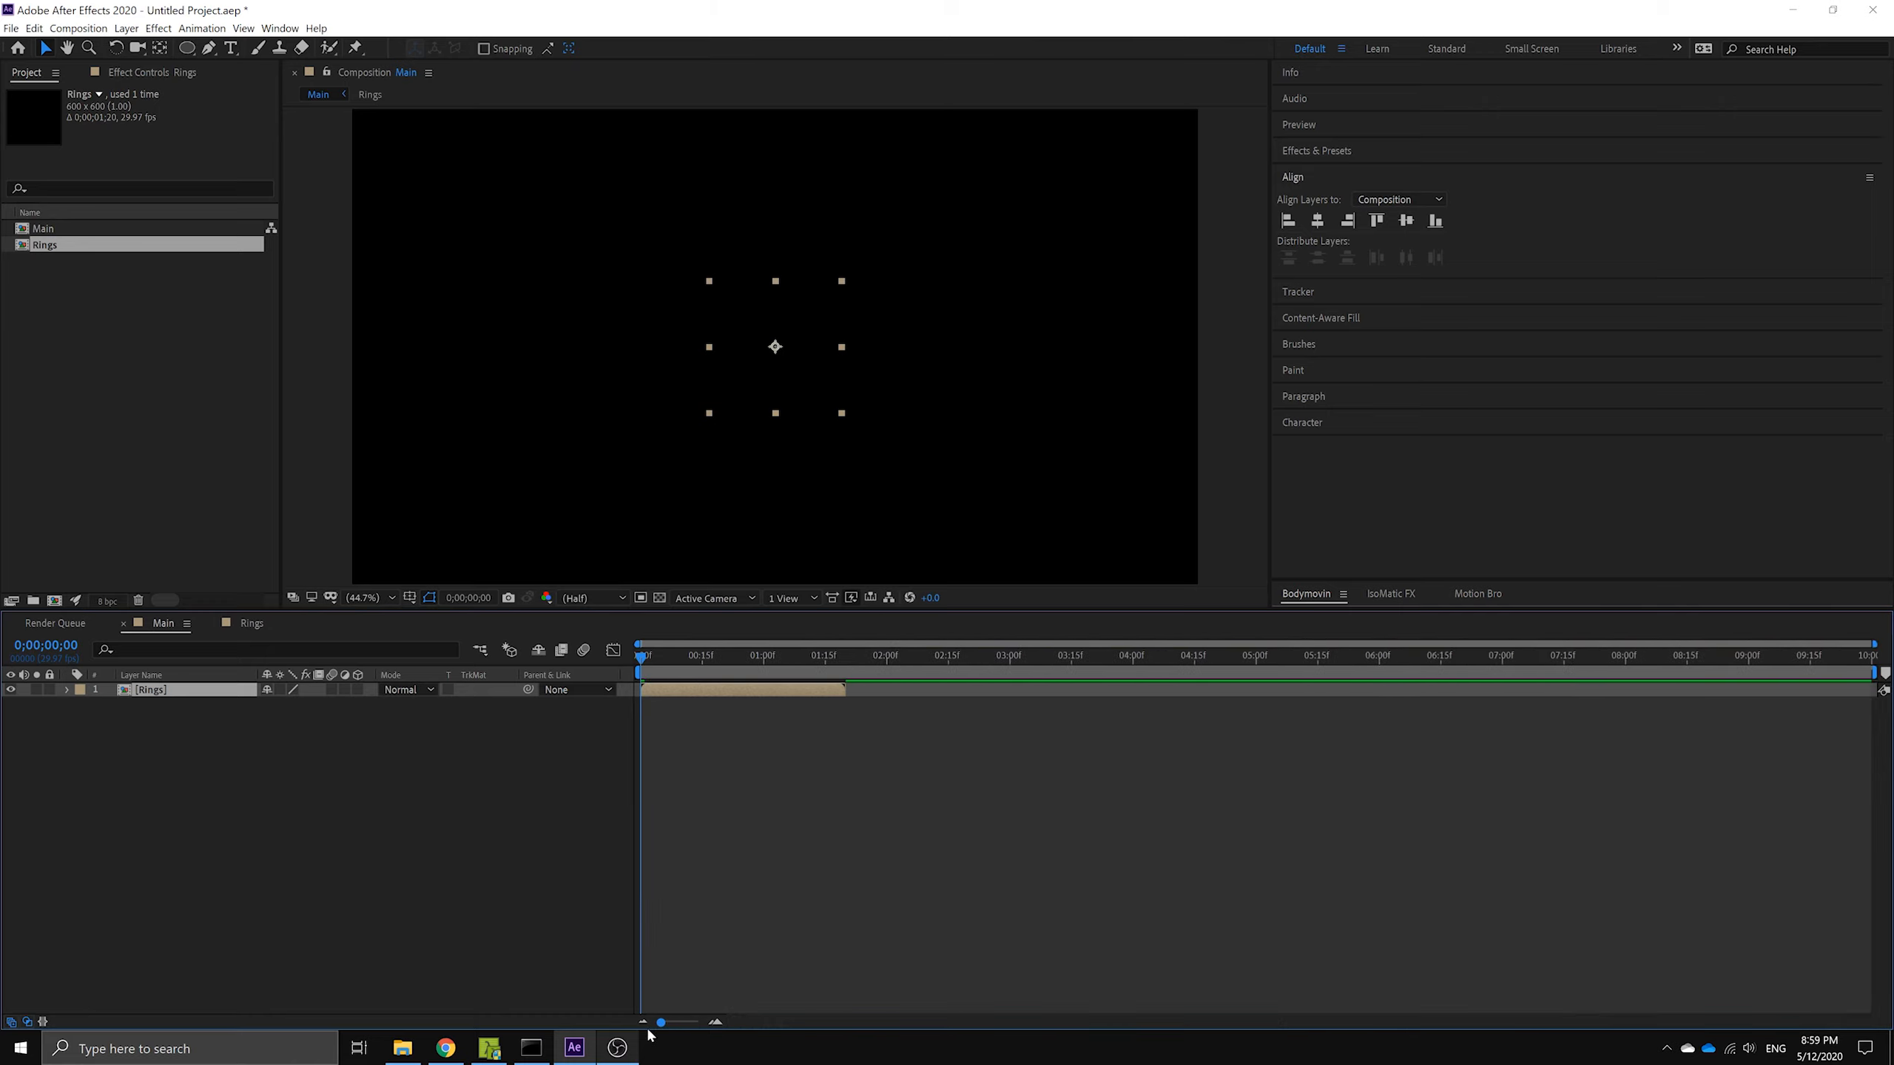
pyautogui.moveTo(712, 660); pyautogui.dragTo(663, 677)
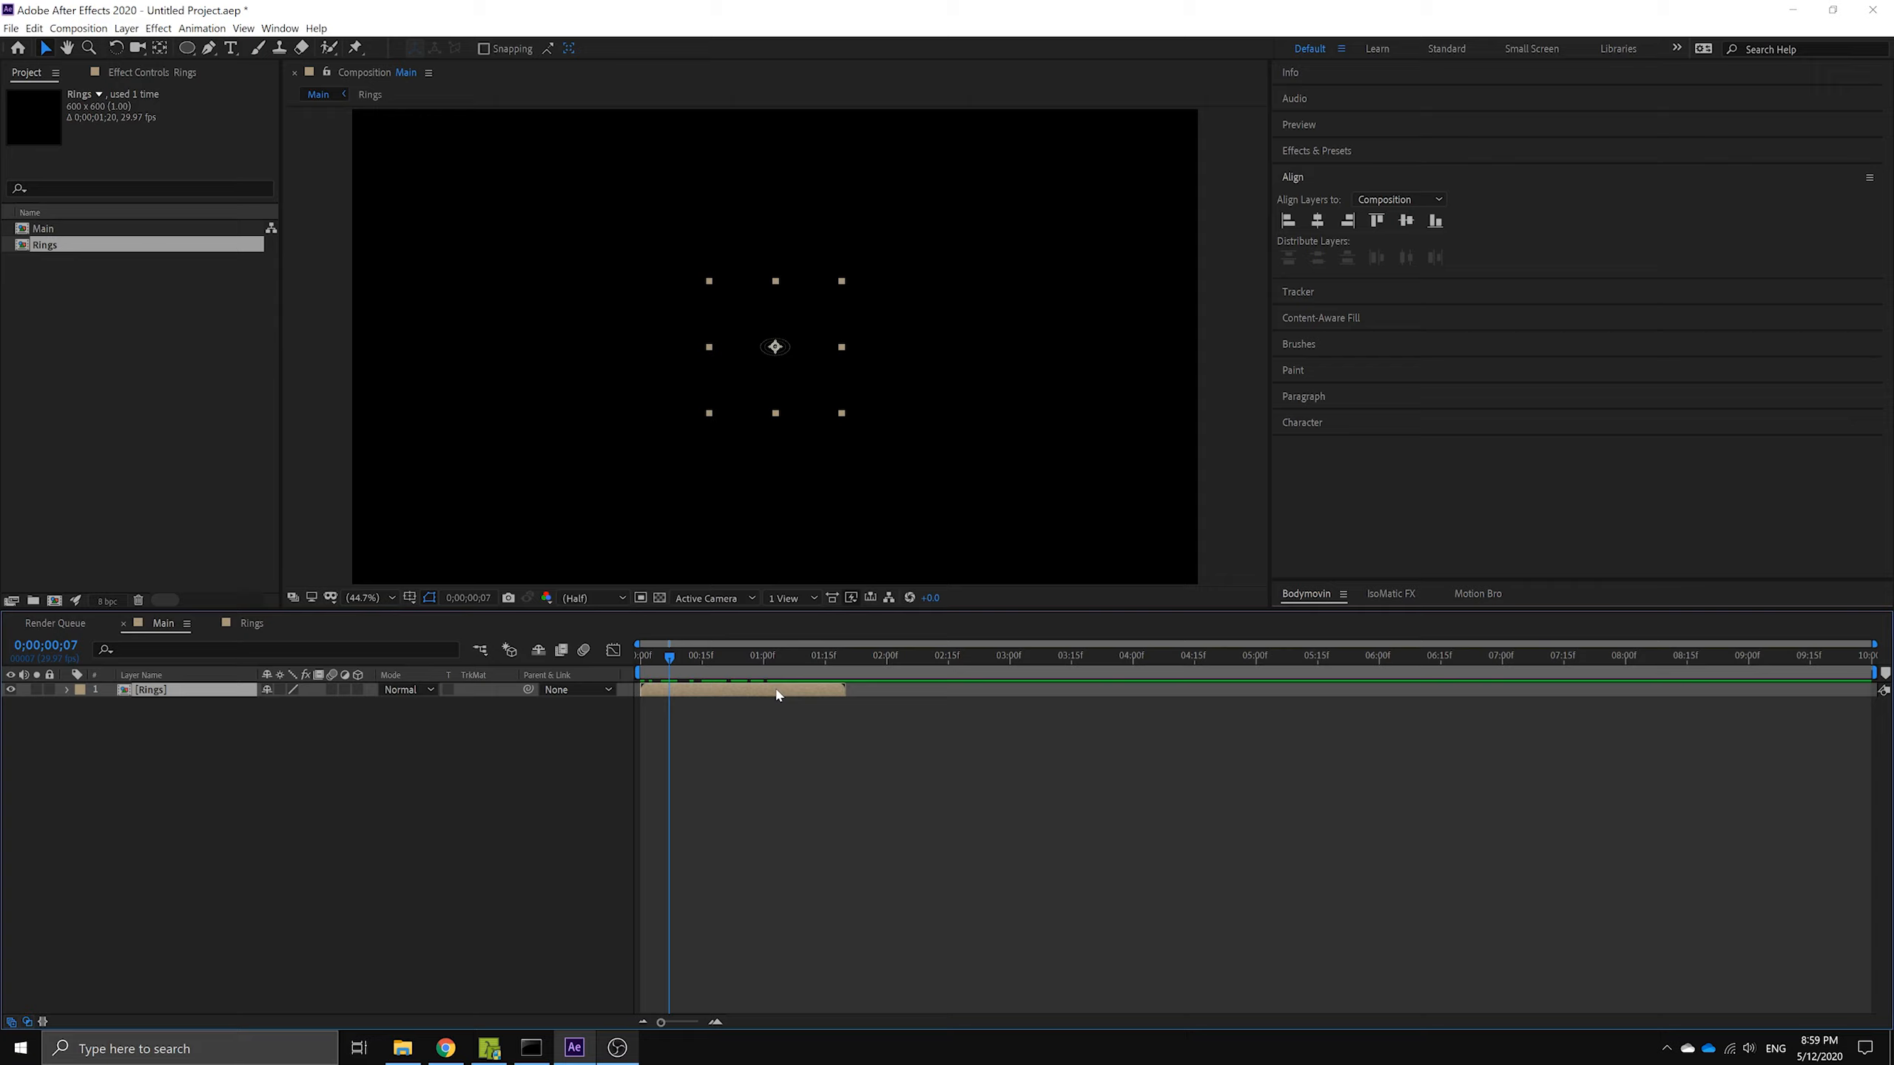
# - Enable time remapping on the Rings layer in the Main composition
pyautogui.rightClick(776, 695)
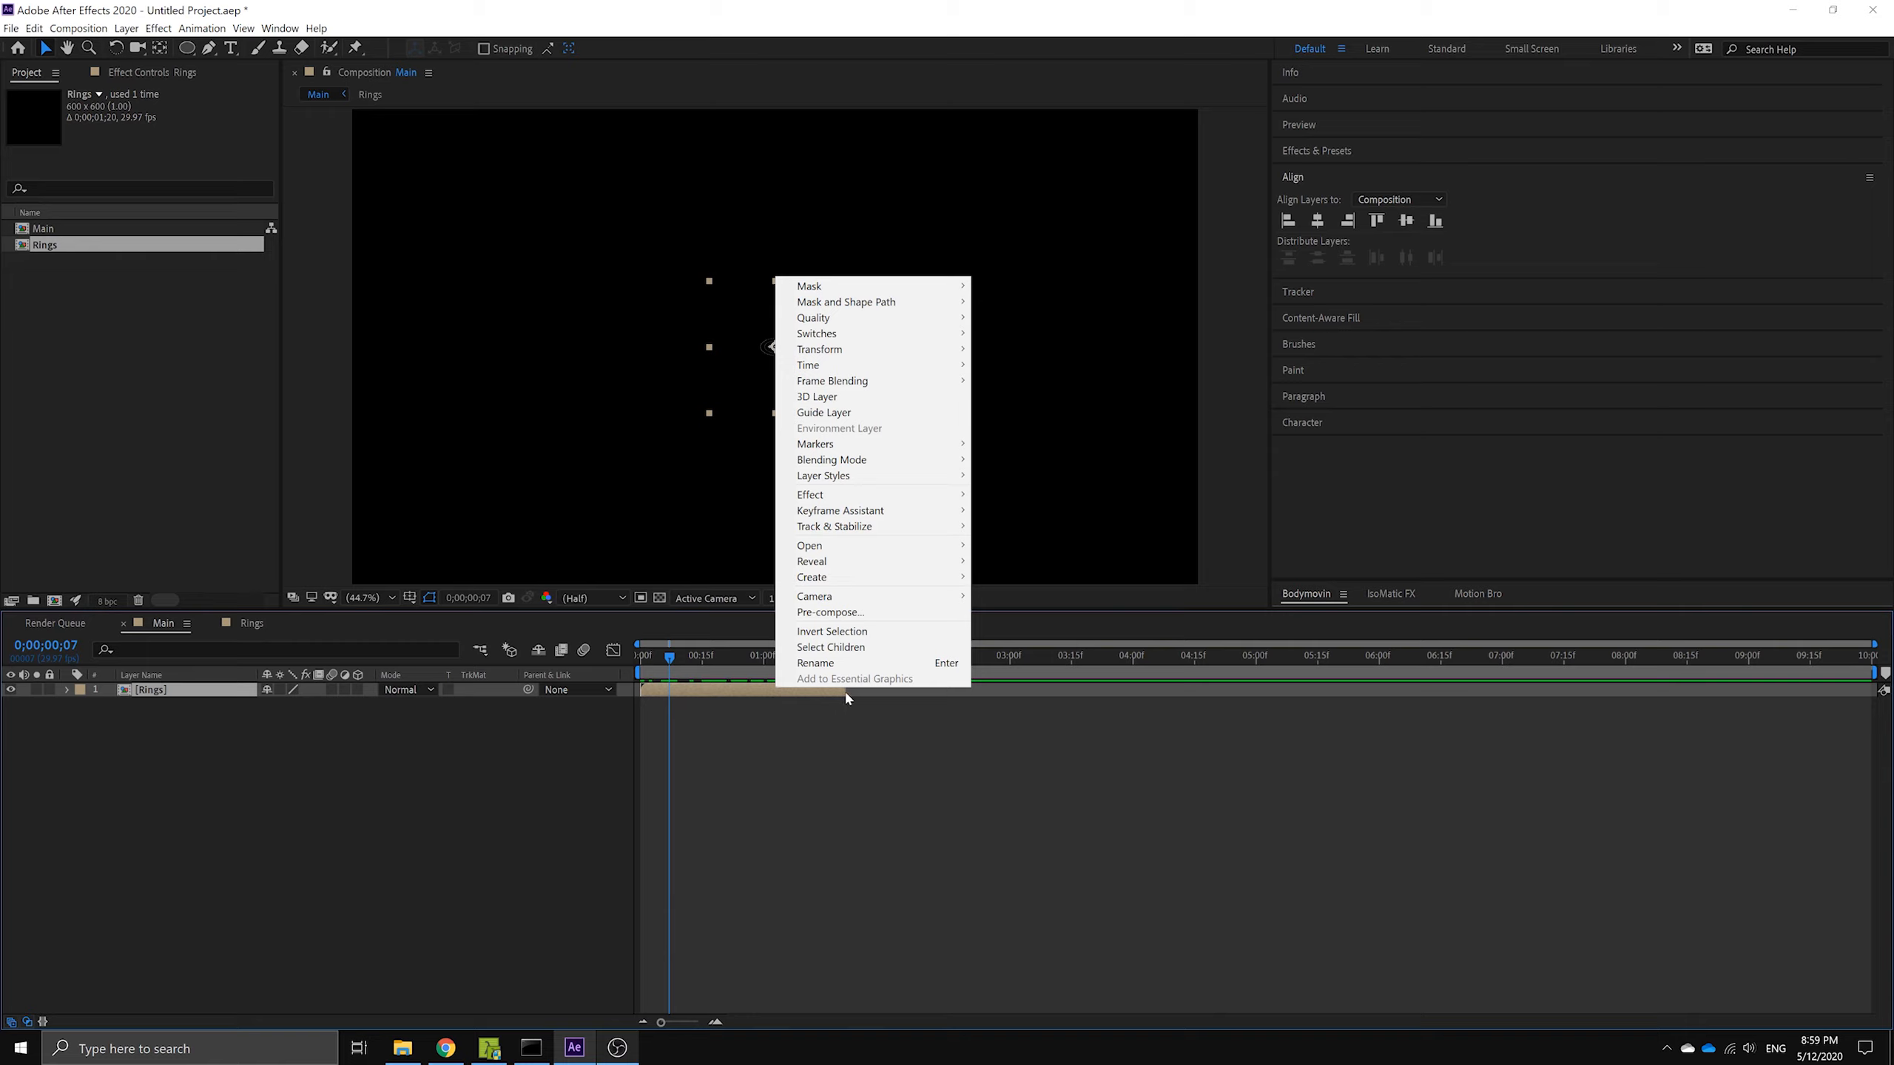
pyautogui.moveTo(887, 365)
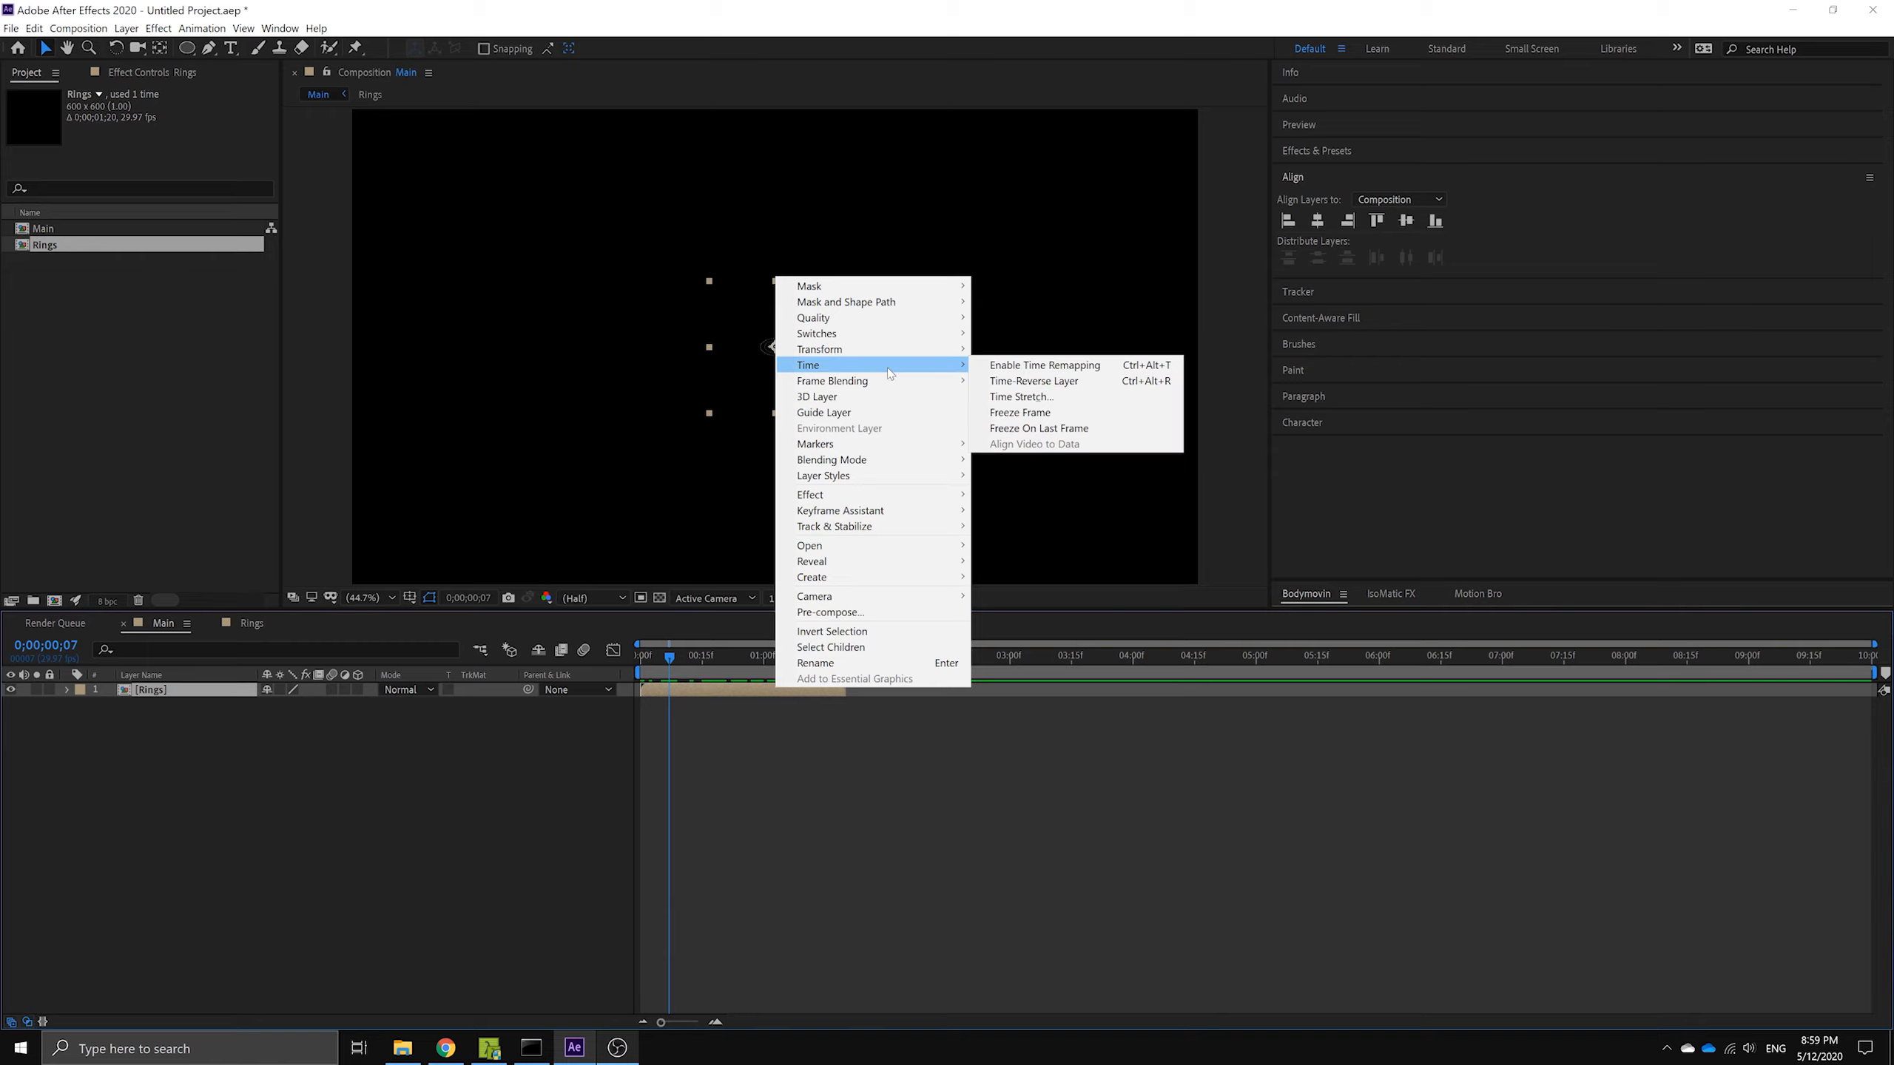
pyautogui.click(1002, 365)
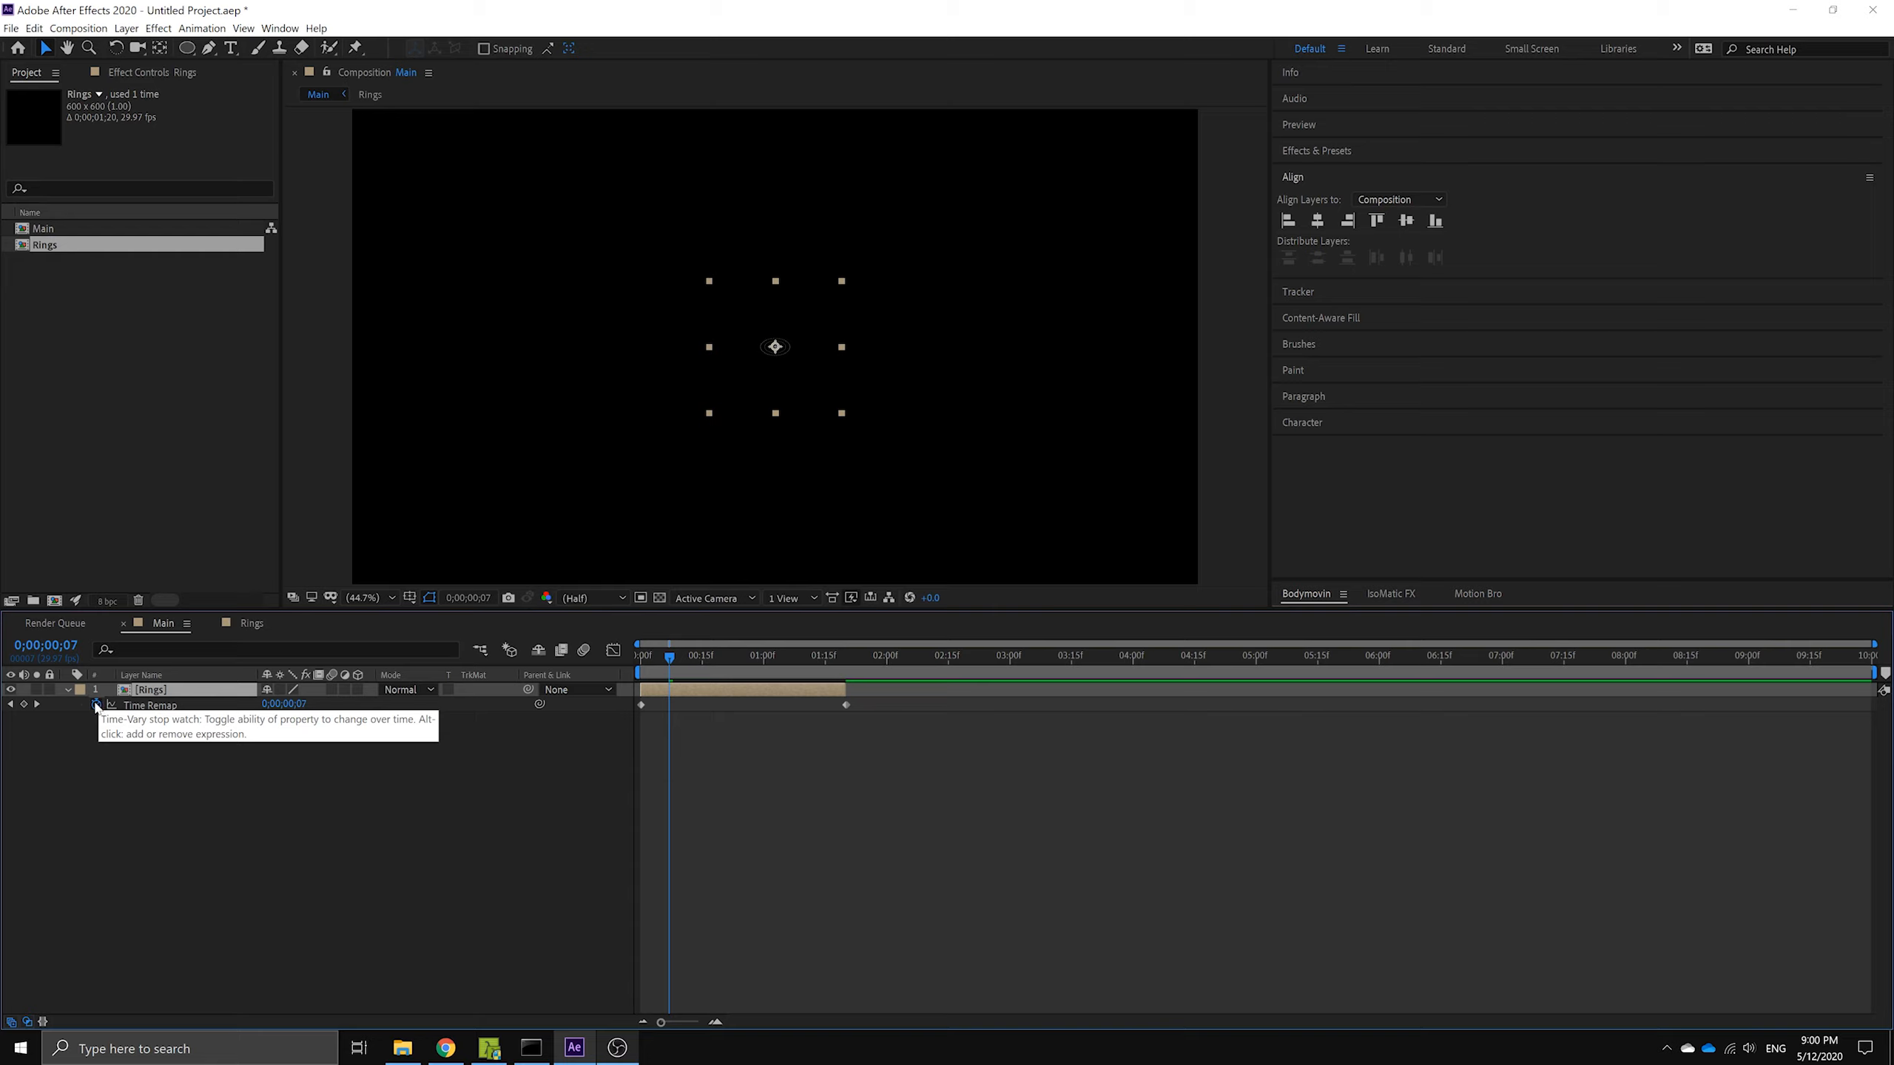
# - Add the expression loopOut("cycle") to the Rings layer's Time Remap property
pyautogui.keyDown('alt'); pyautogui.click(97, 704); pyautogui.keyUp('alt')
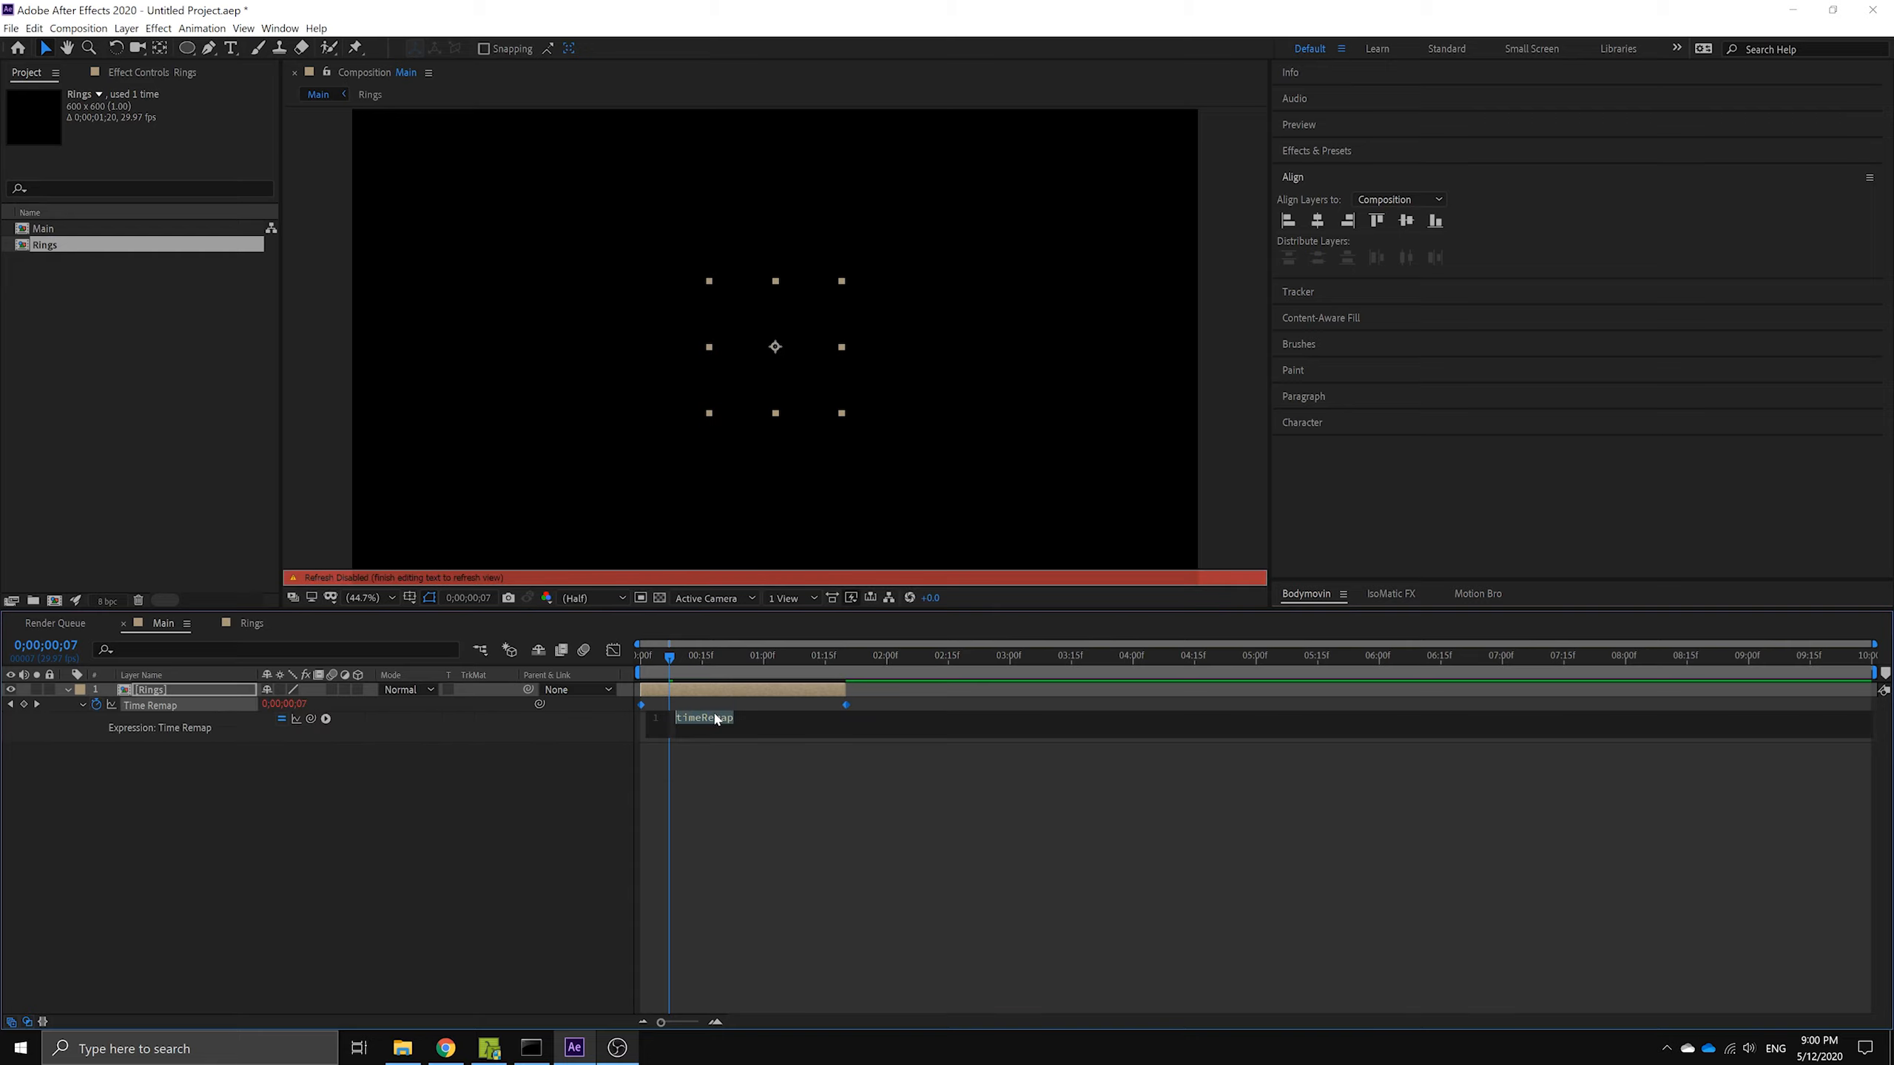
pyautogui.write('loopO')
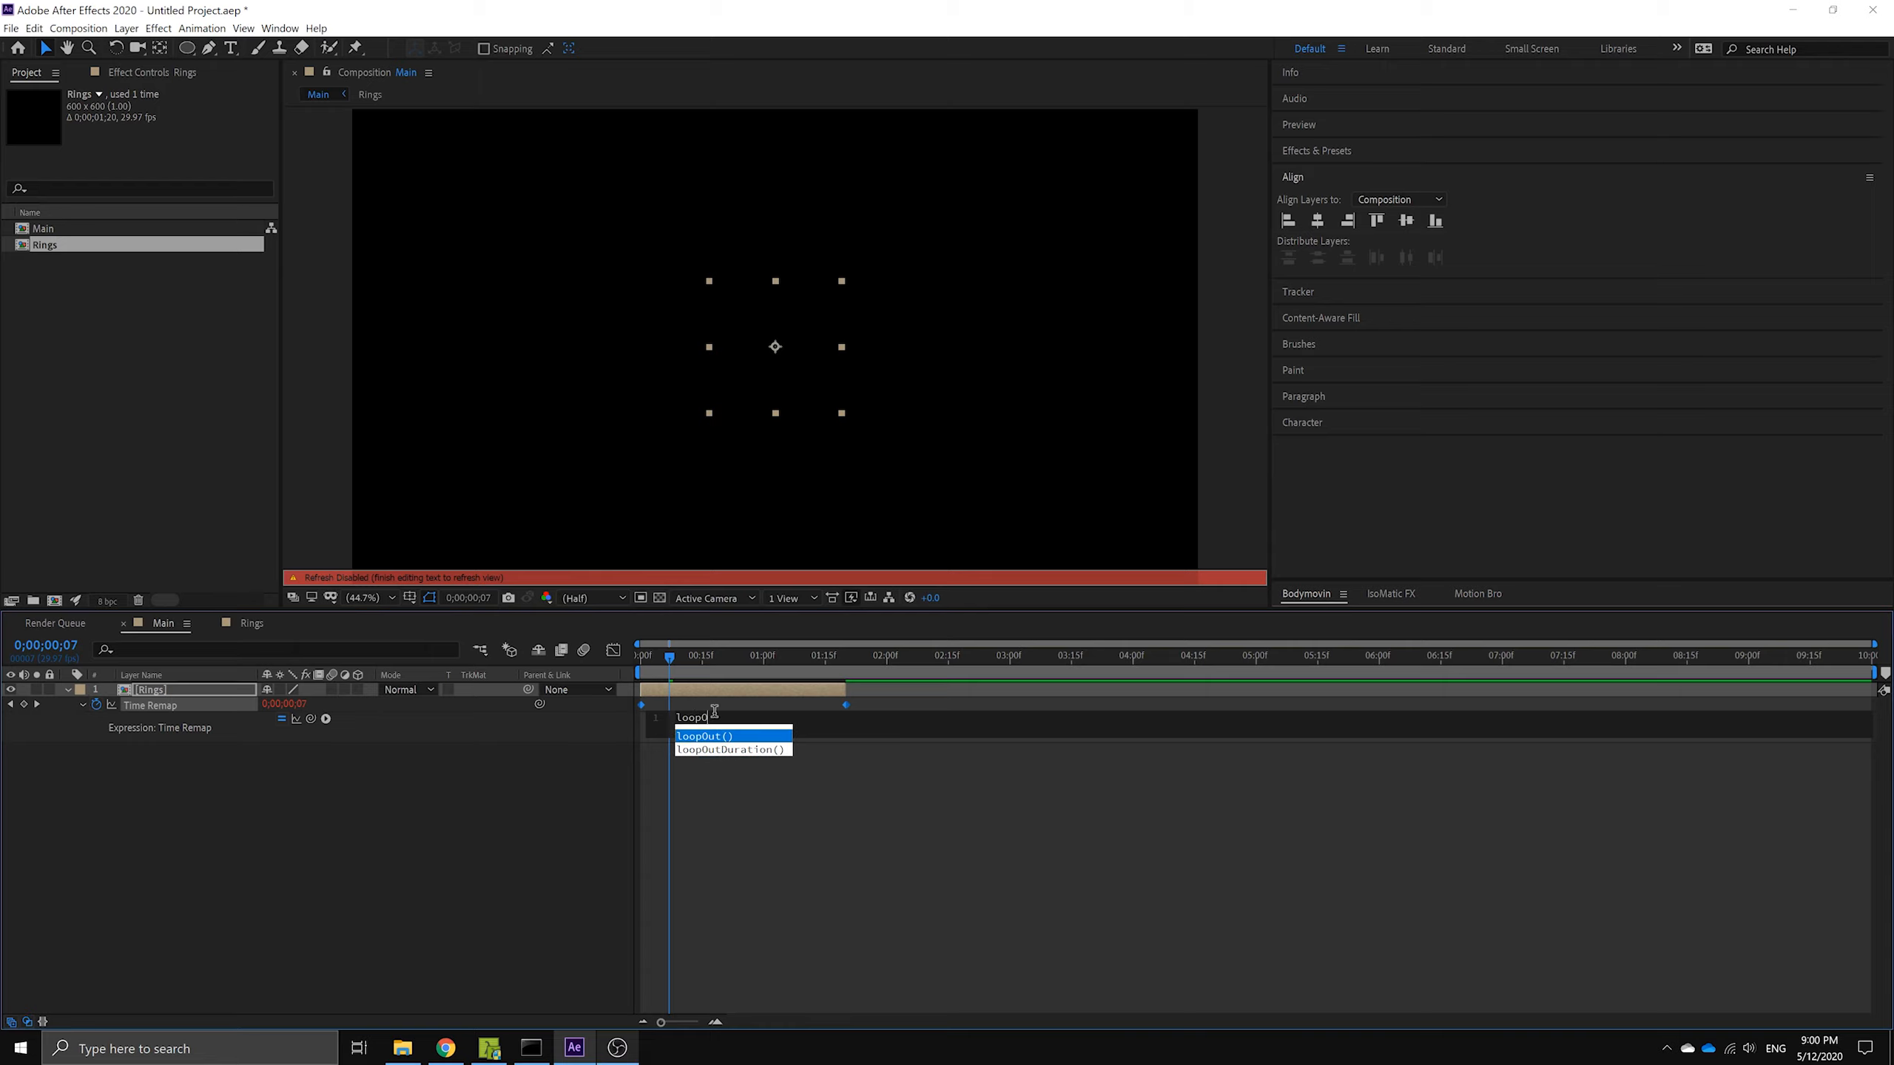
pyautogui.press('Return')
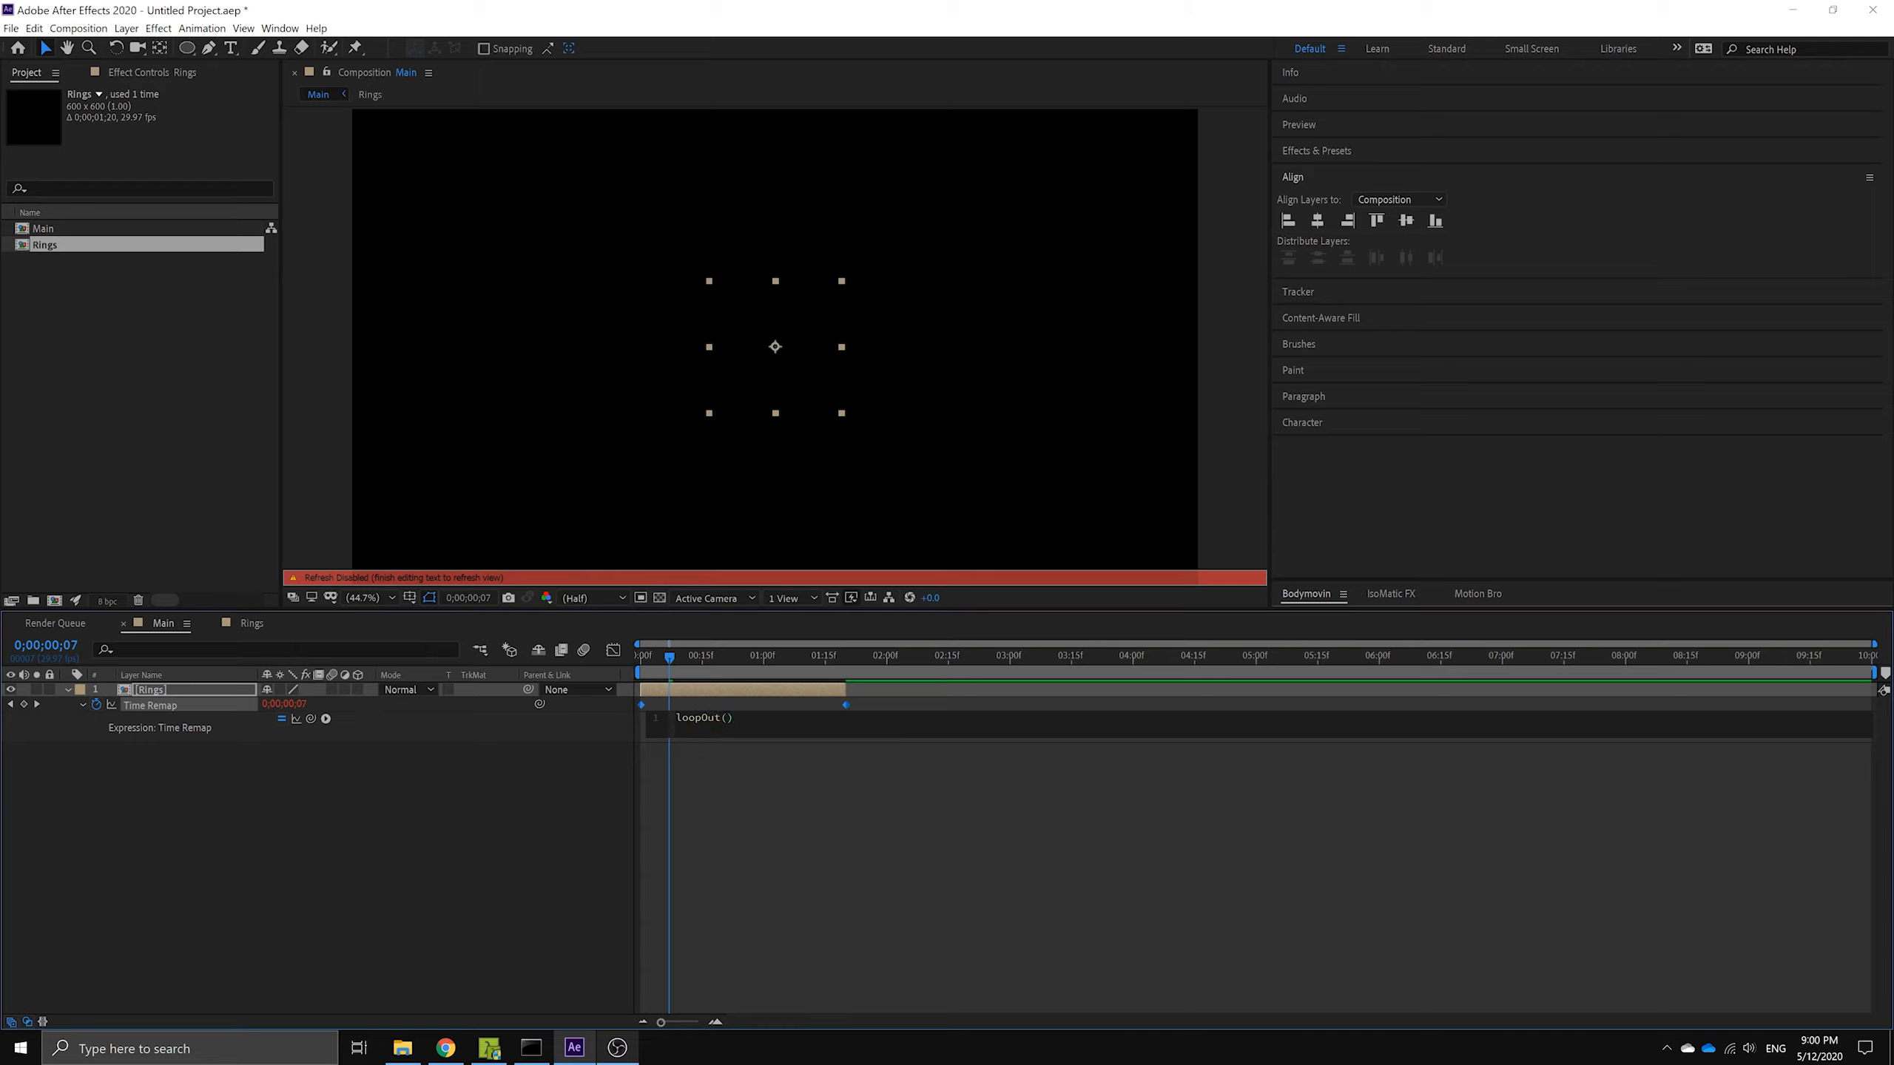
pyautogui.write('"cy')
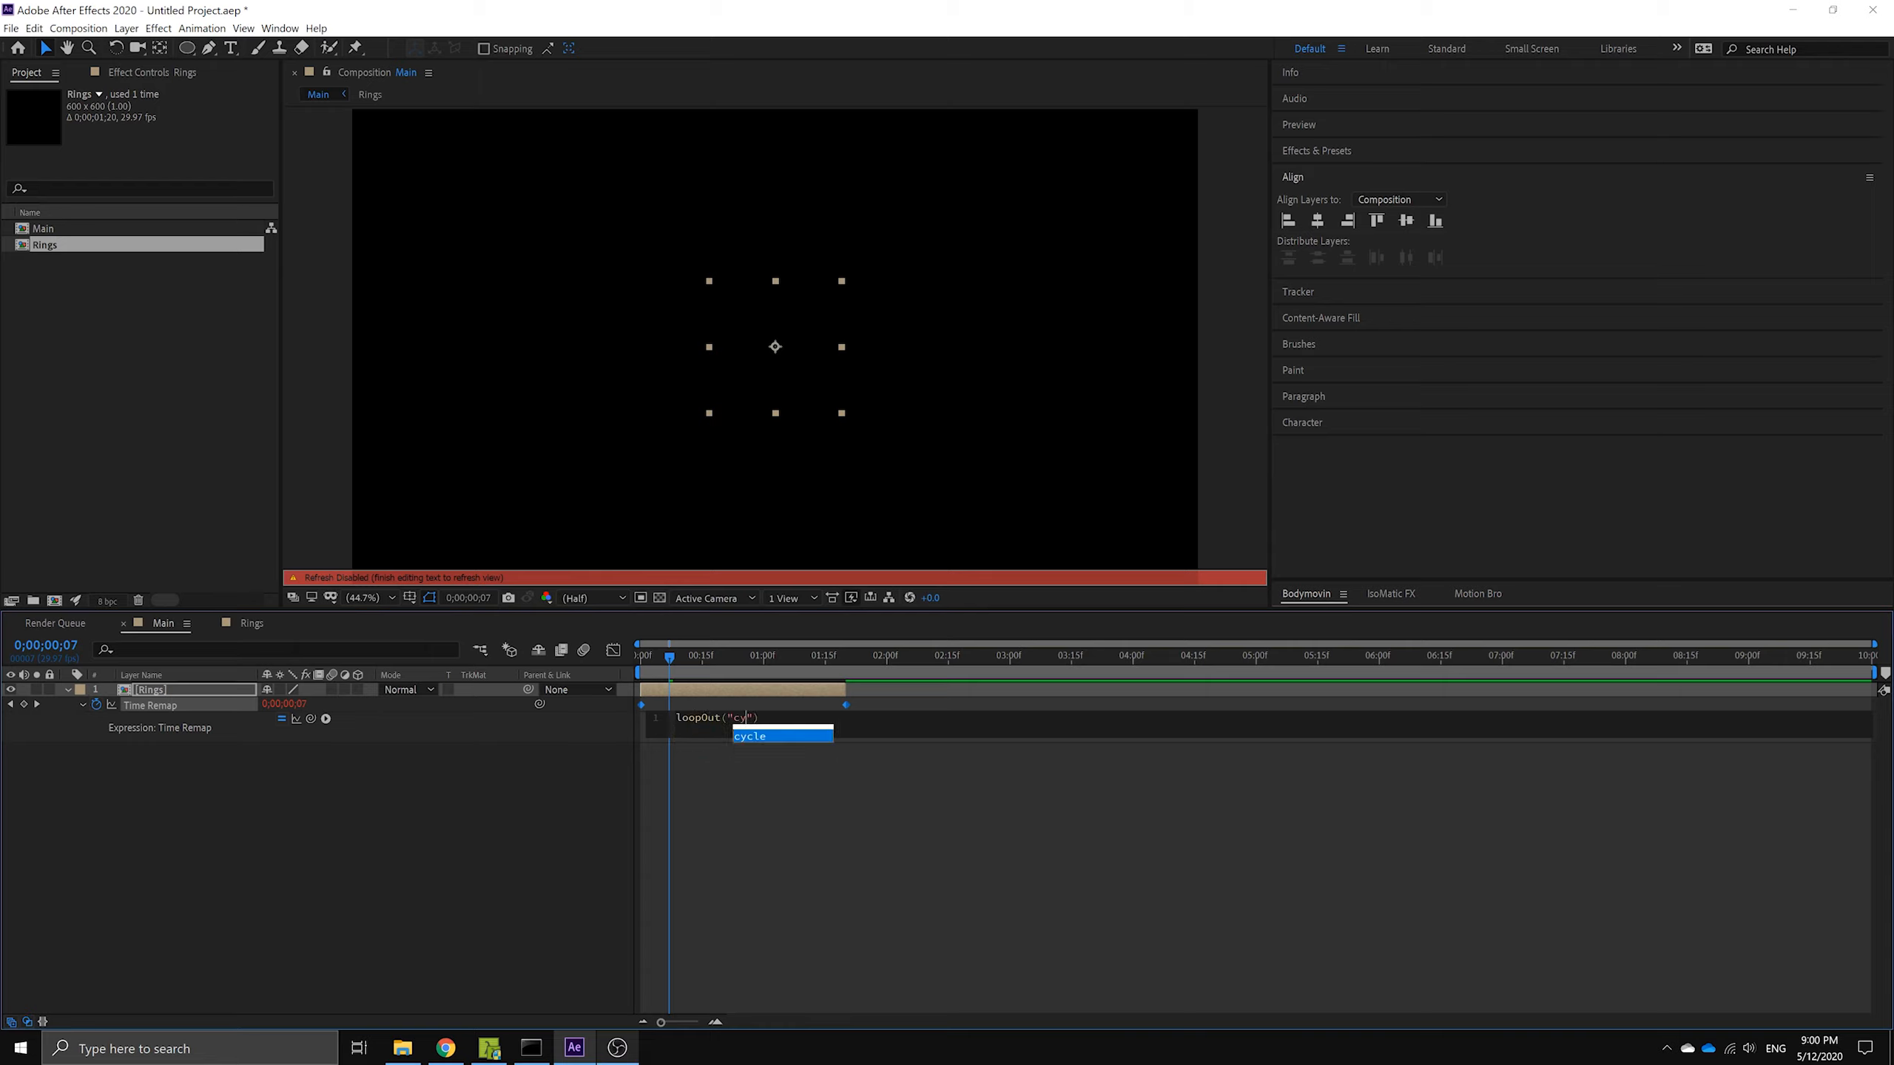
pyautogui.press('Return')
pyautogui.click(755, 785)
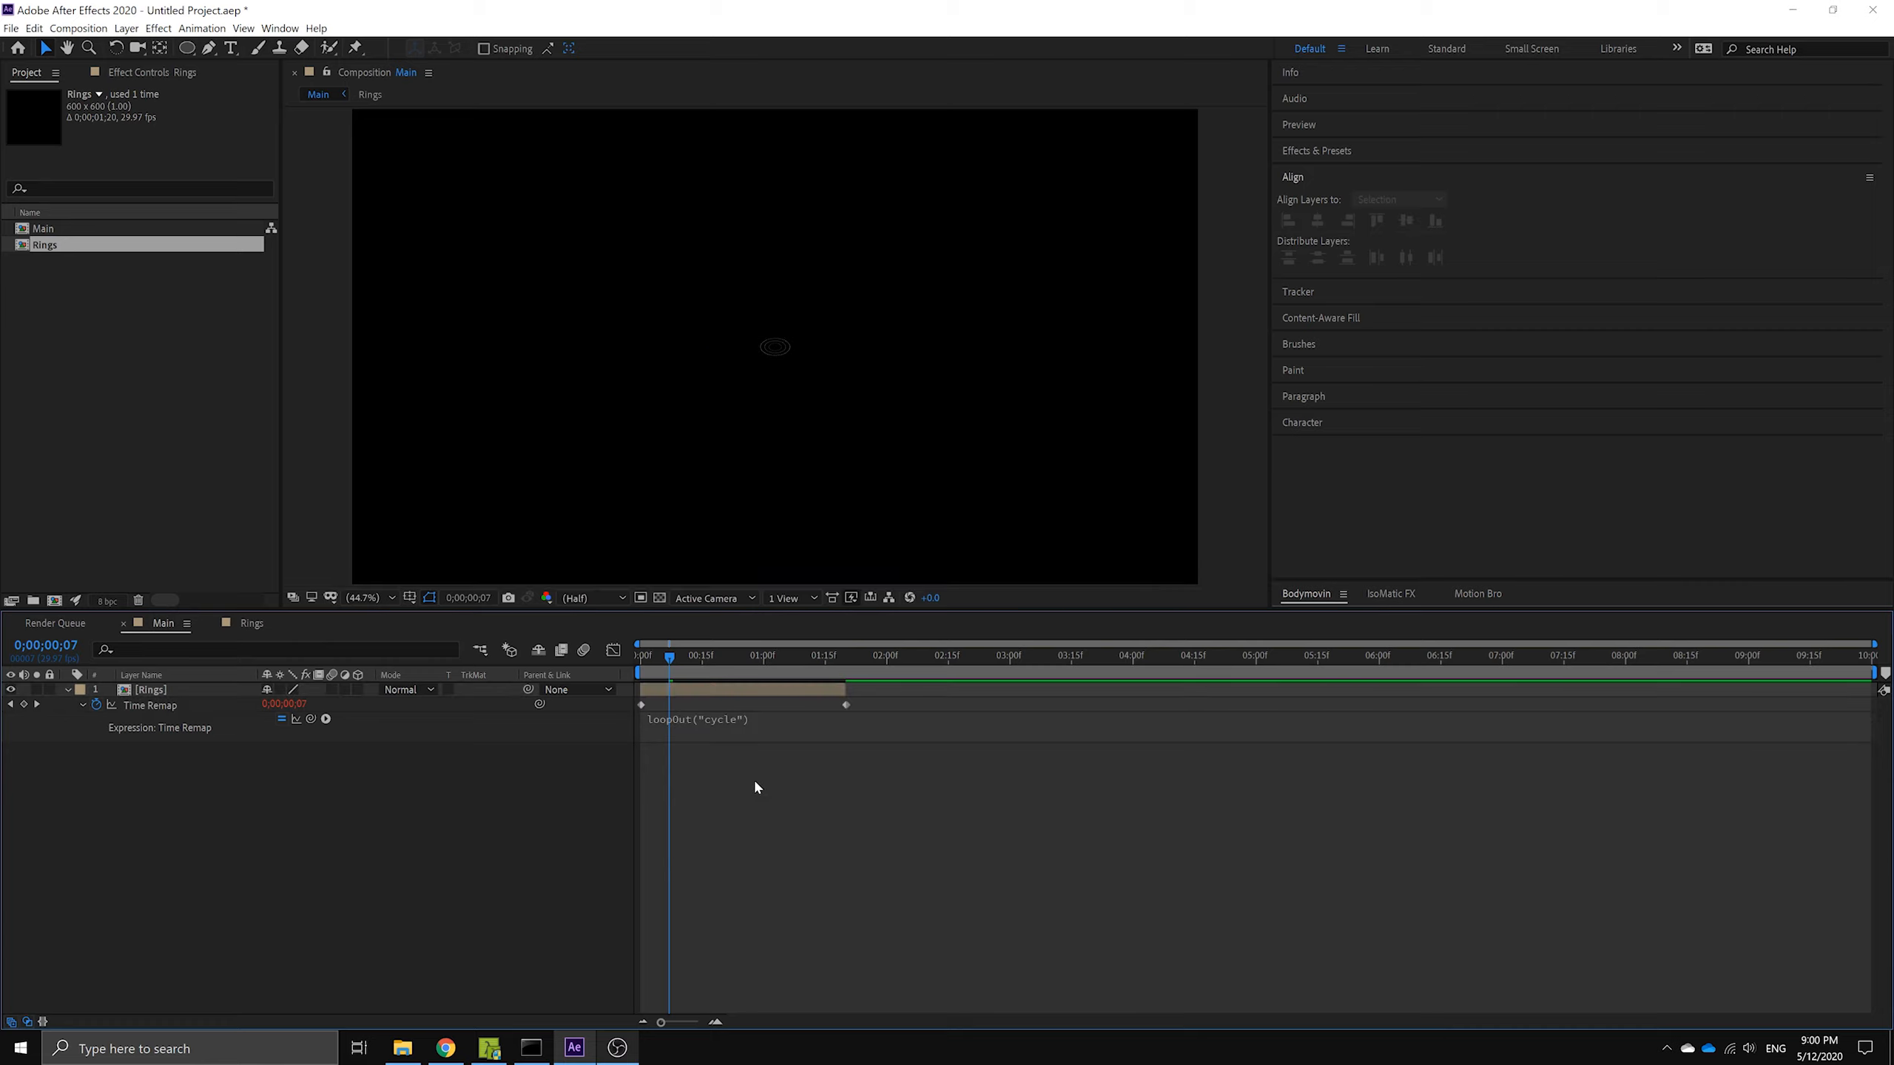
# - Extend the Rings layer's out point to the end of the 10-second Main composition and preview the looping animation from the first frame
pyautogui.moveTo(680, 668); pyautogui.dragTo(625, 657)
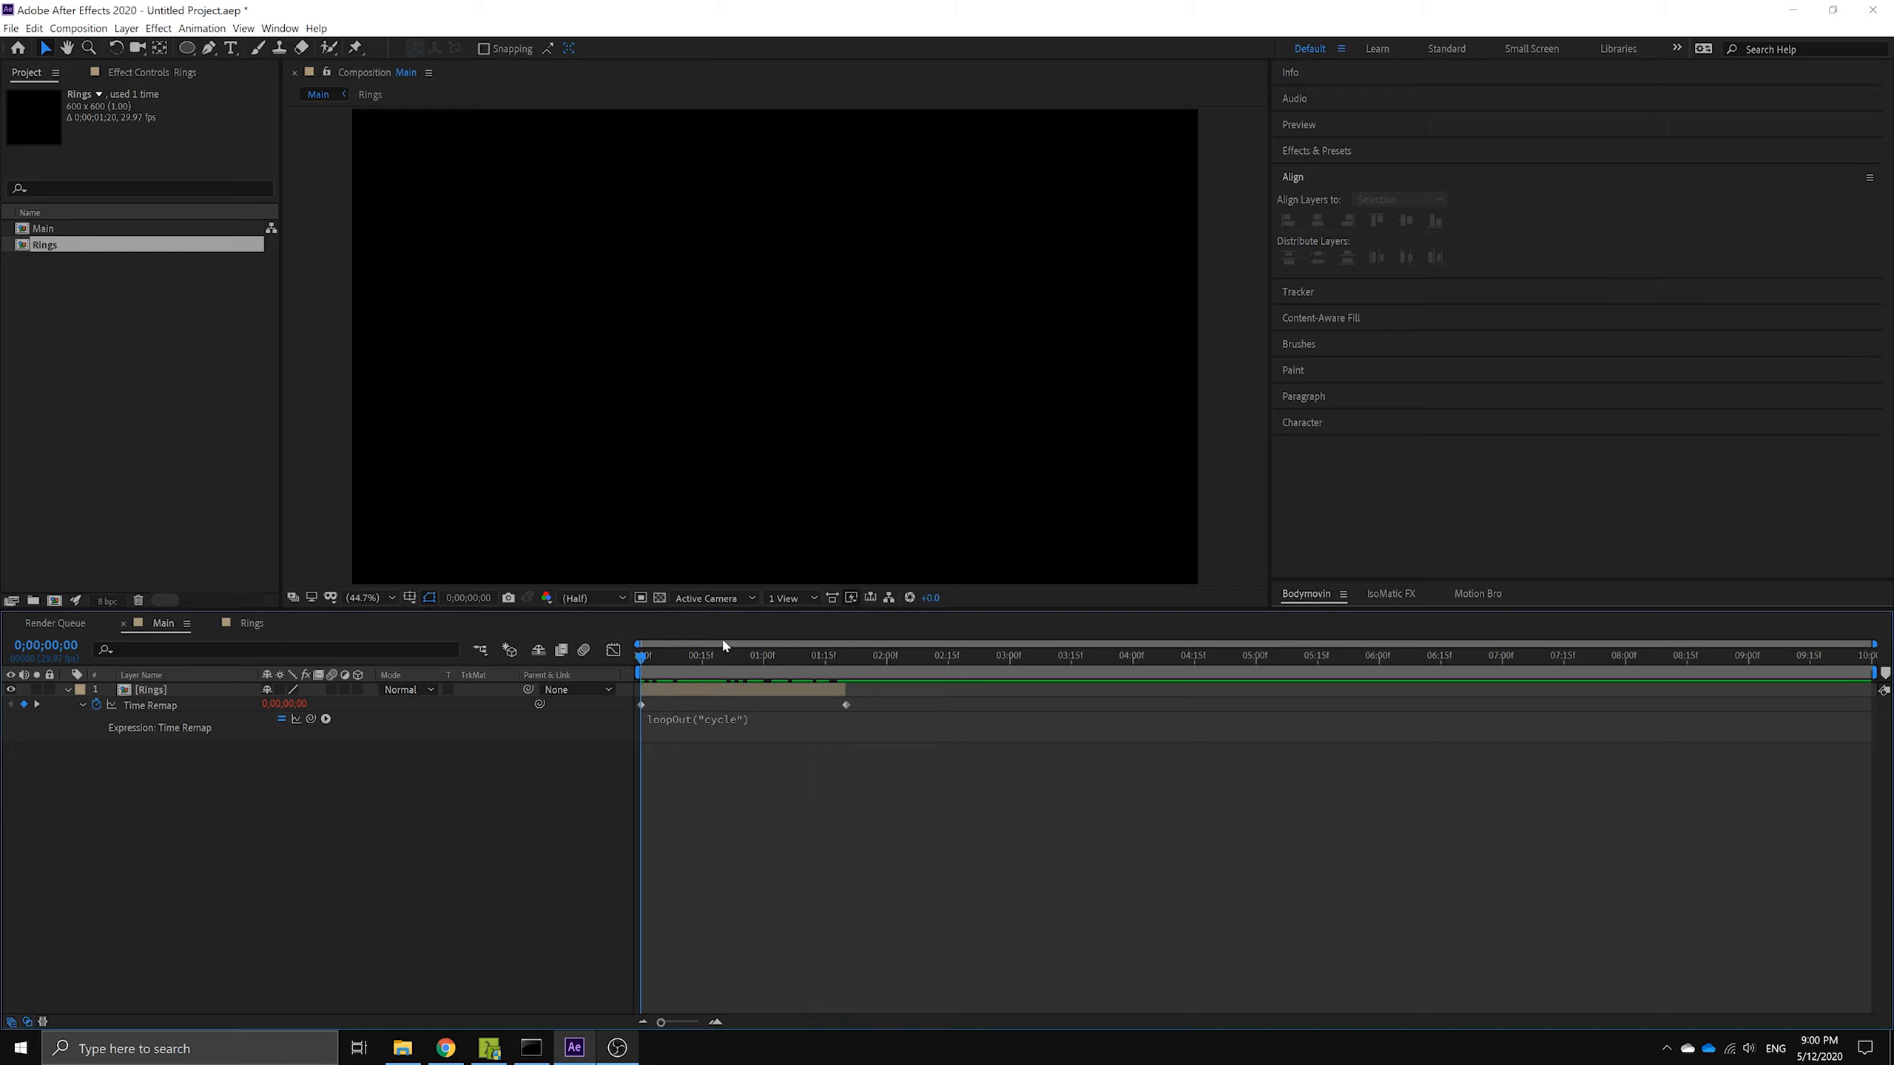
pyautogui.click(846, 690)
pyautogui.moveTo(847, 690); pyautogui.dragTo(1886, 690)
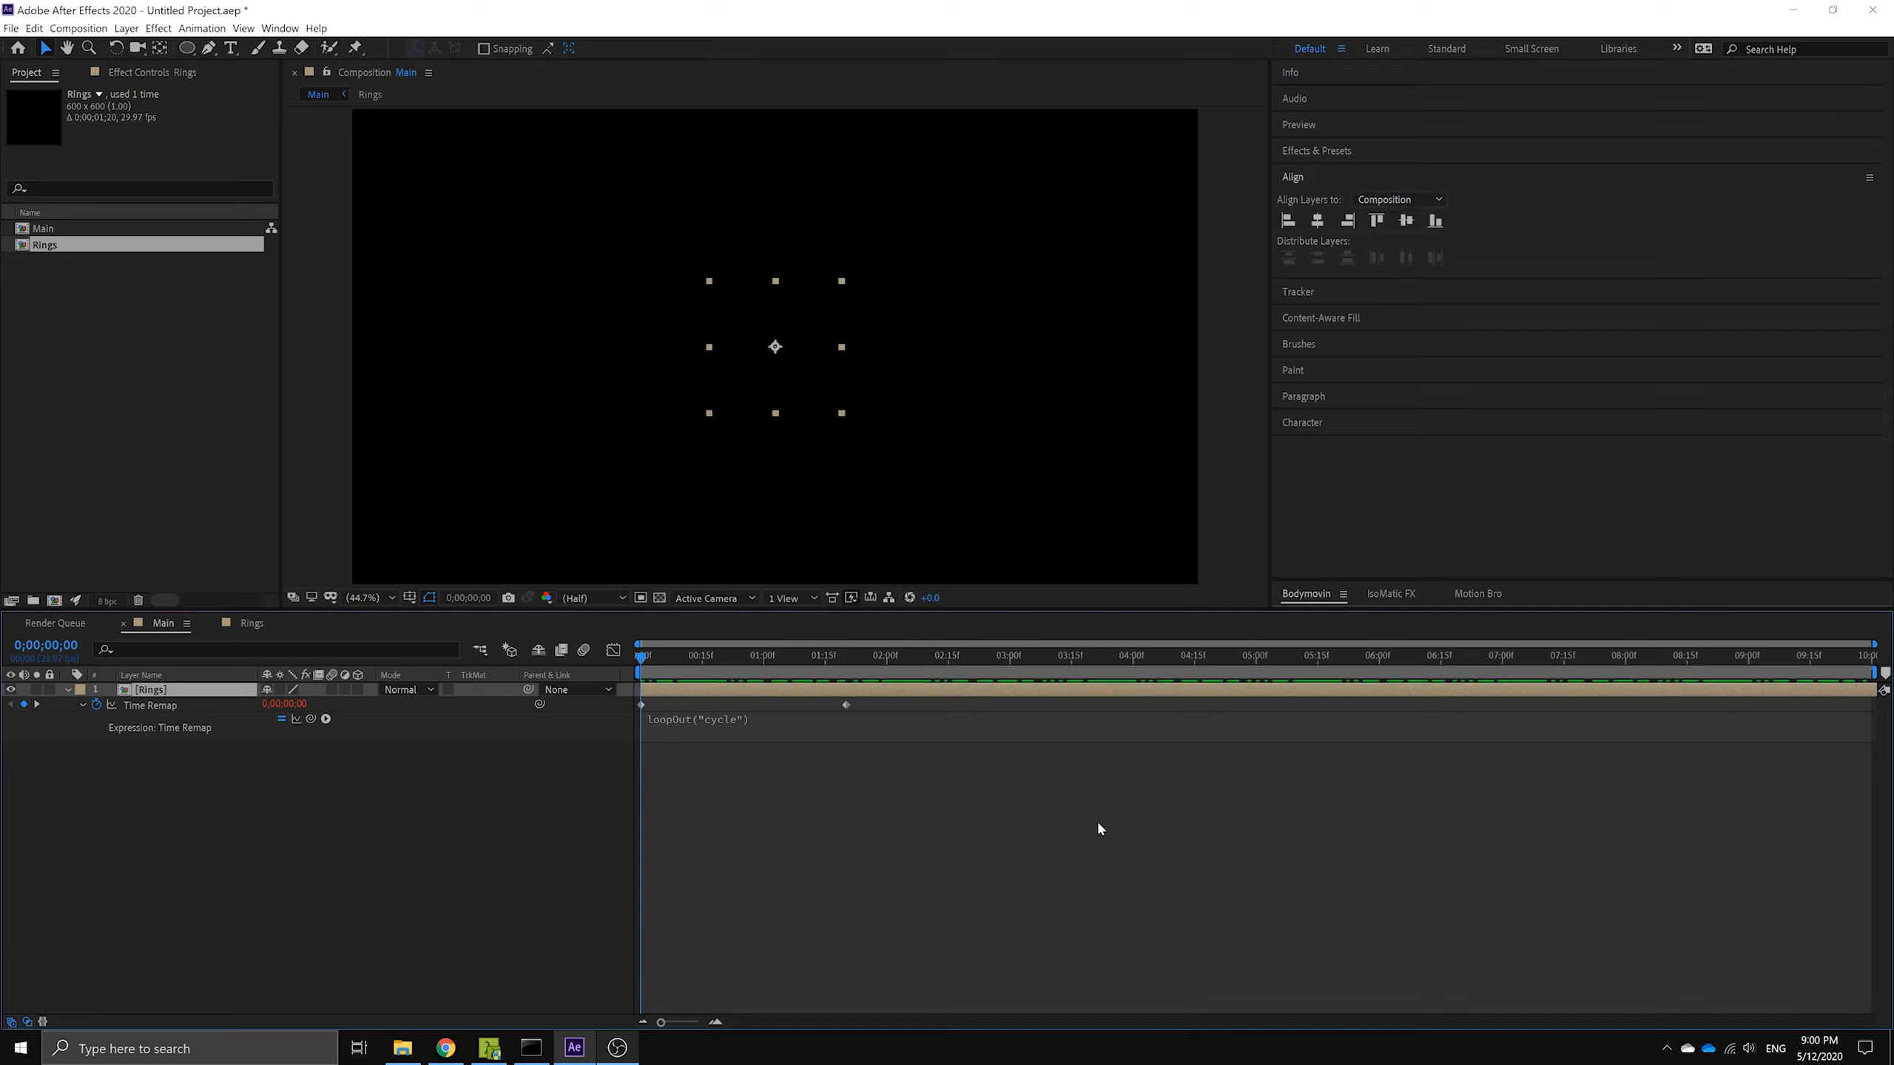
pyautogui.press('space')
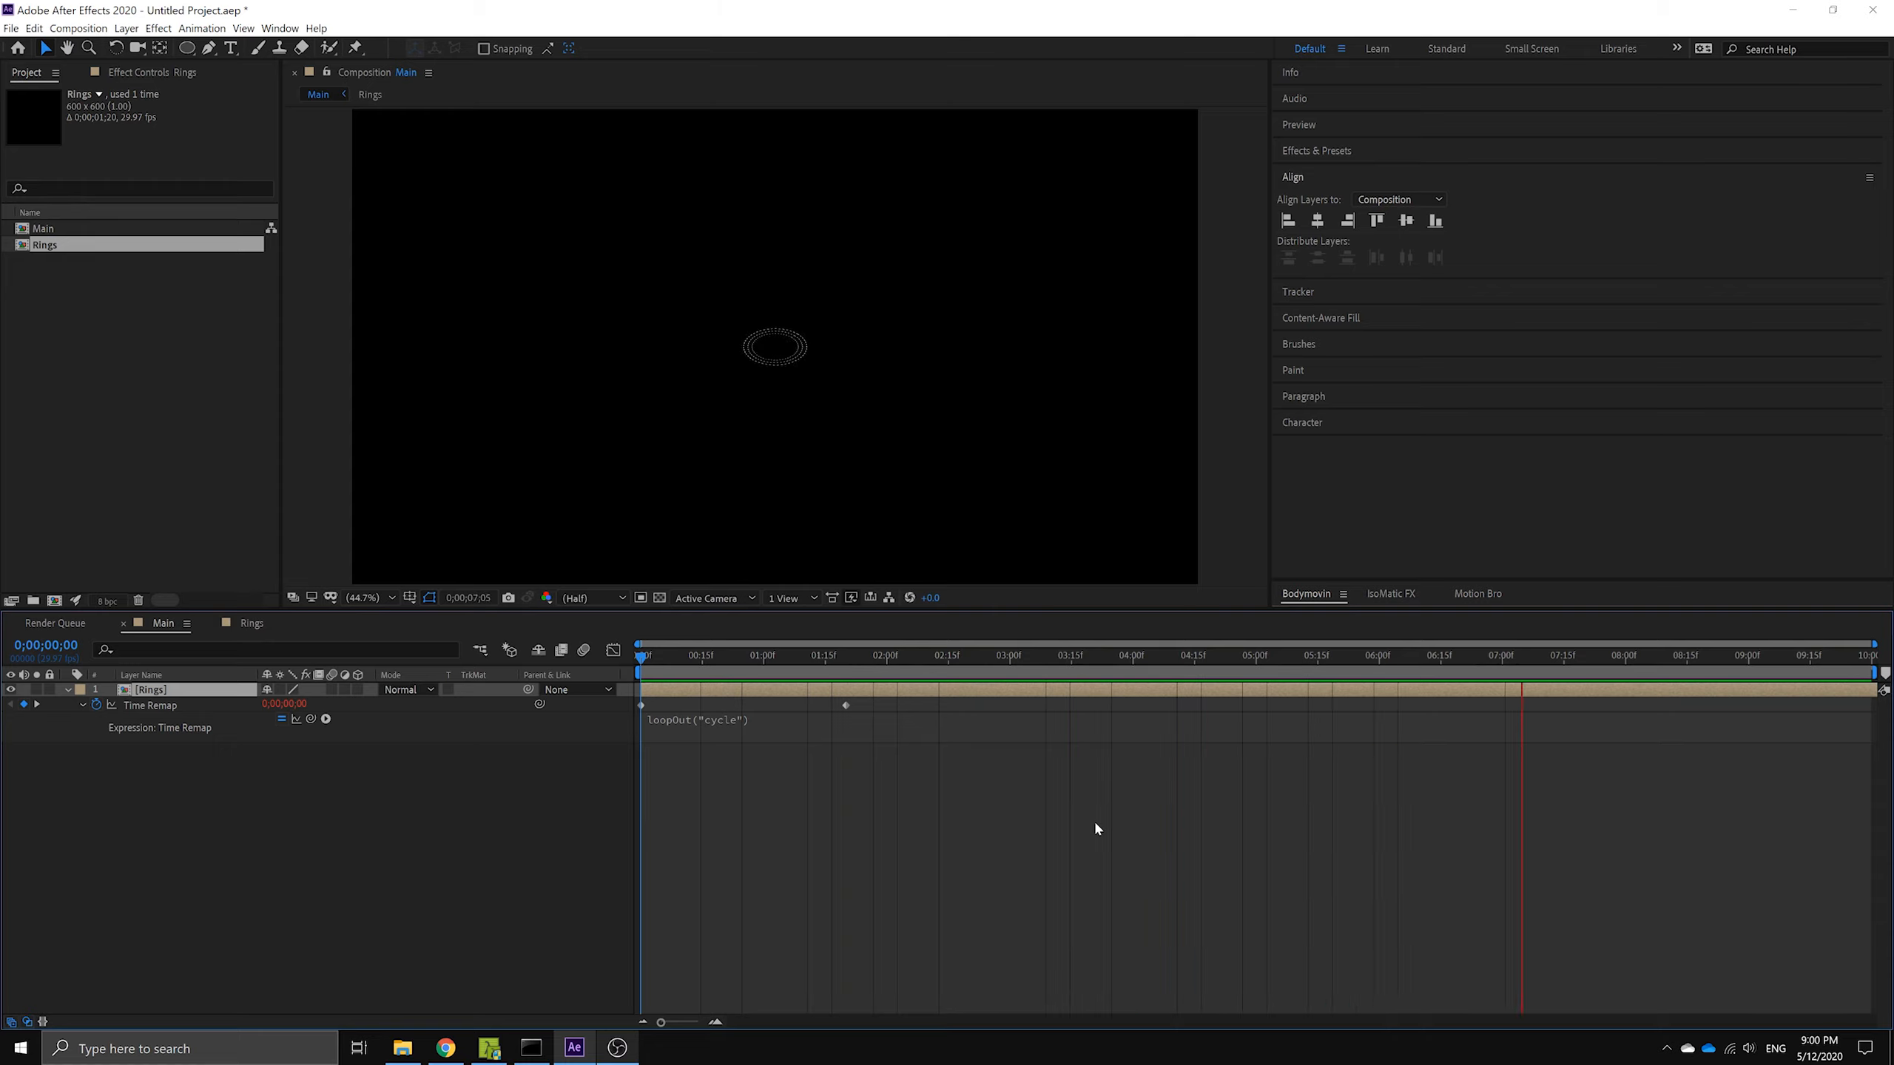
pyautogui.press('space')
pyautogui.hotkey('ctrl', 's')
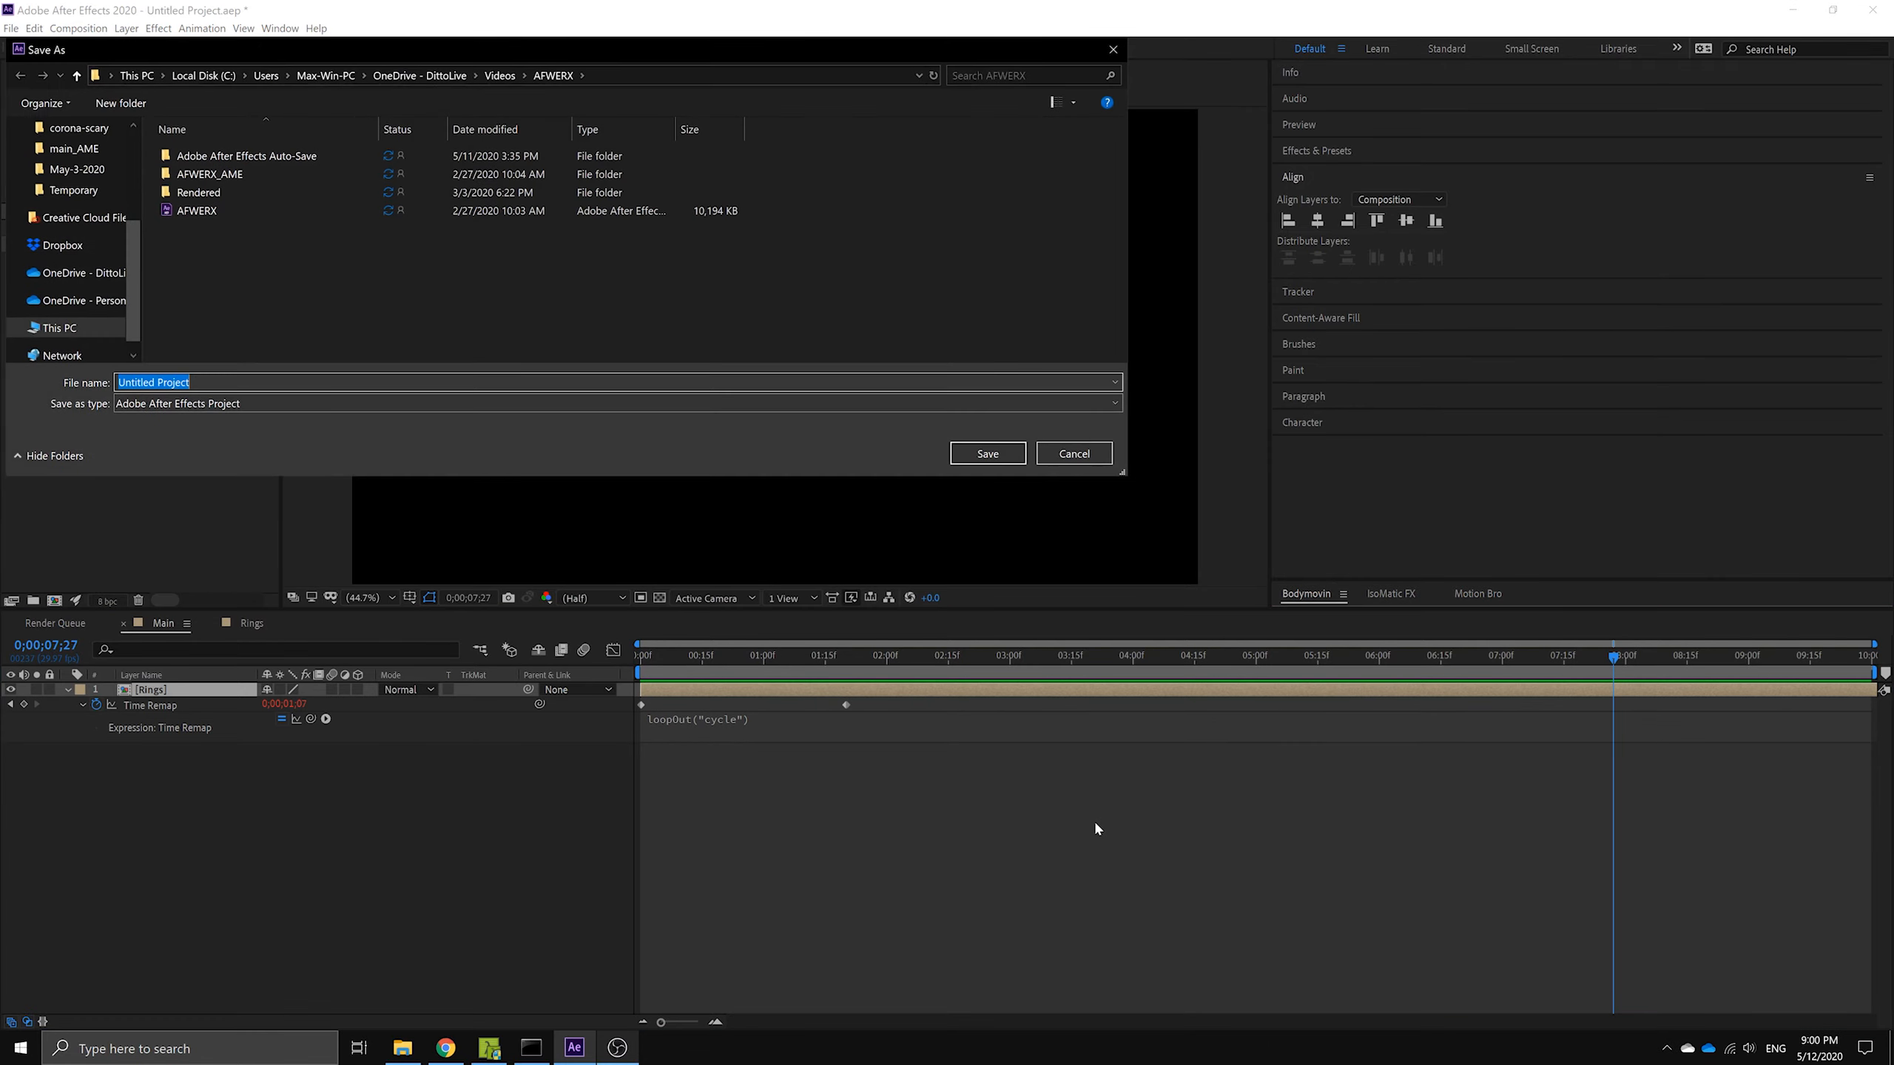
pyautogui.press('Escape')
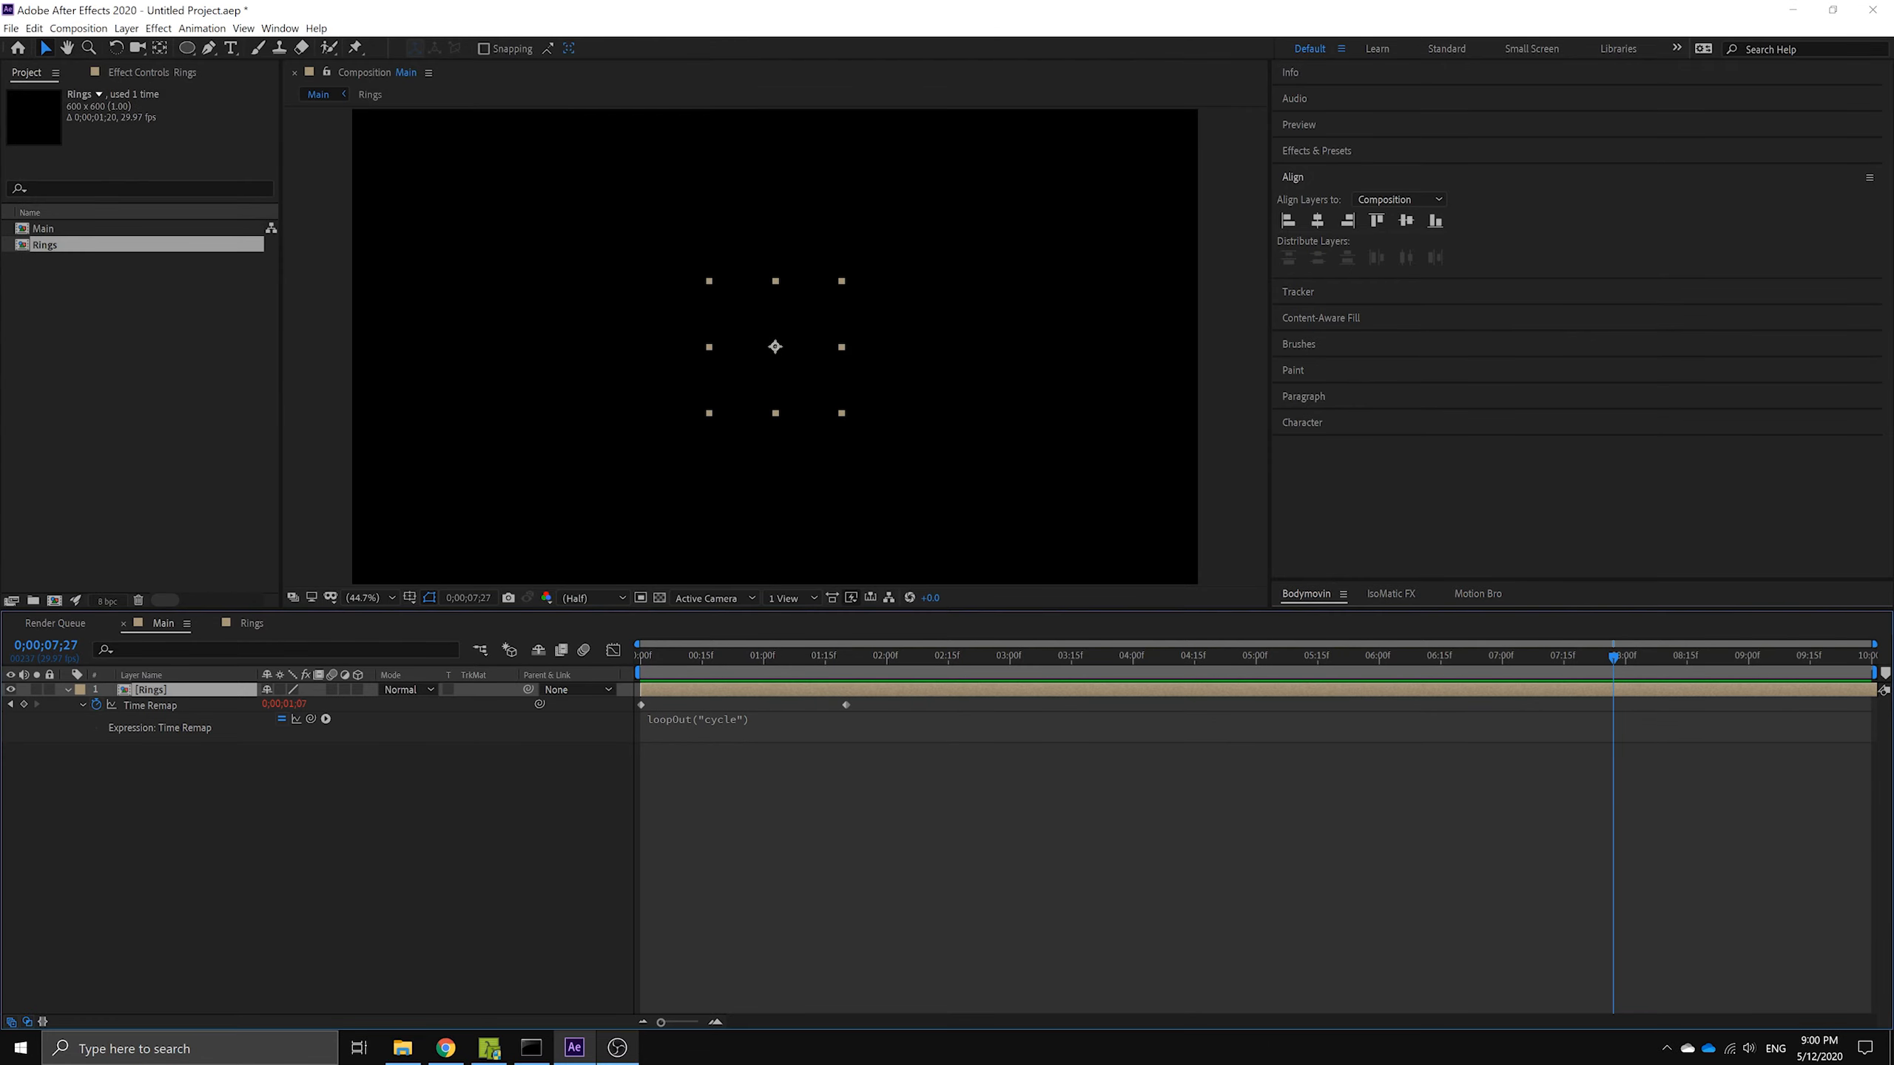